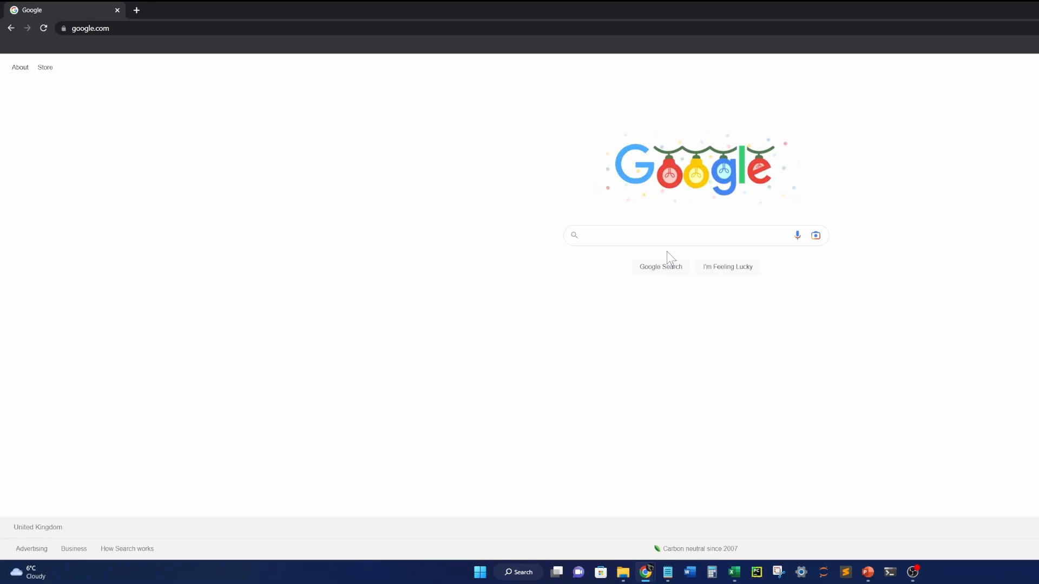
Search Google for "github public apis" and open the public-apis/public-apis repository on GitHub.
left_click(665, 236)
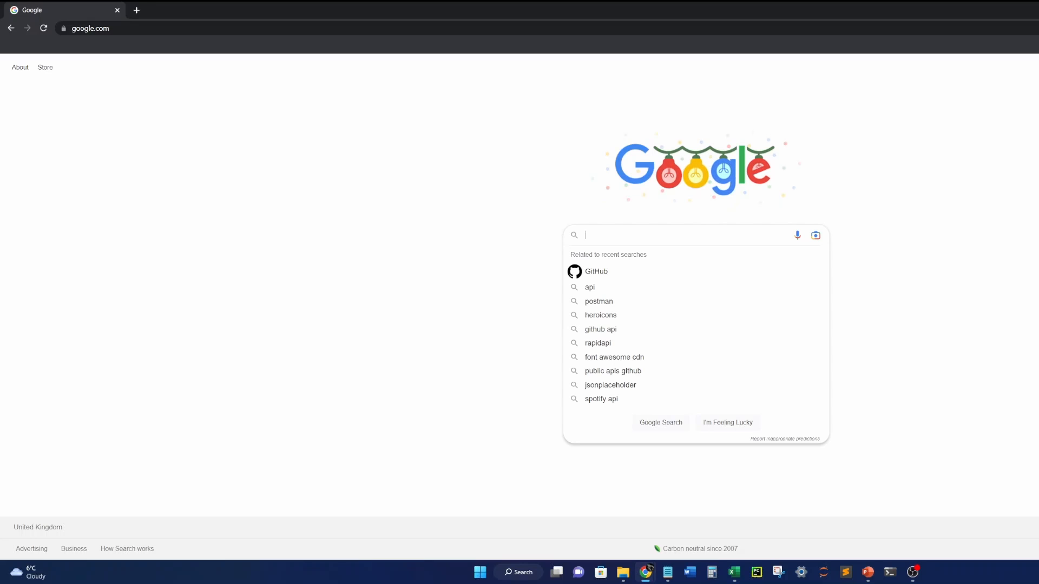
type("git")
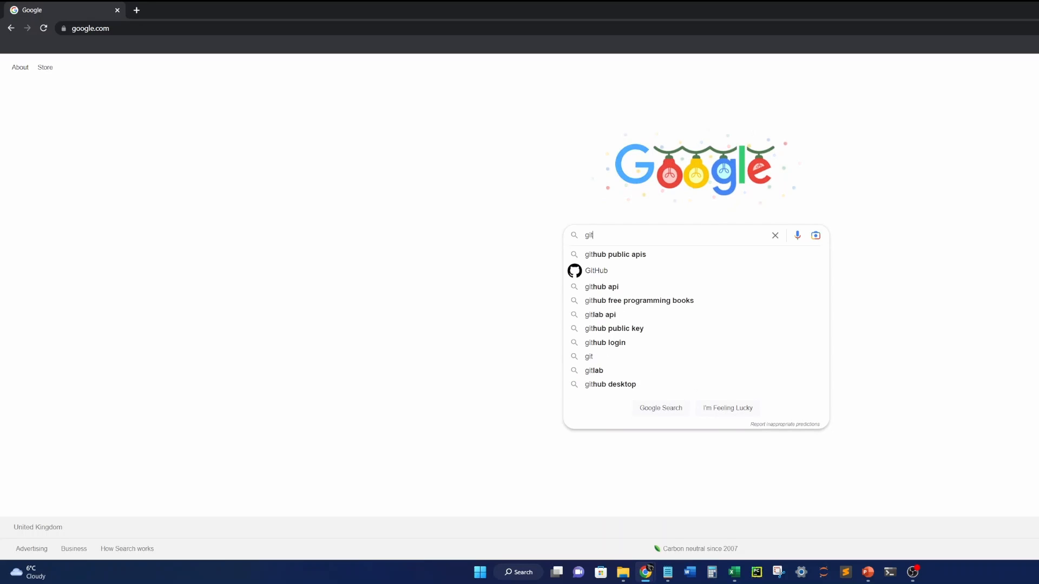
type("hub public apis")
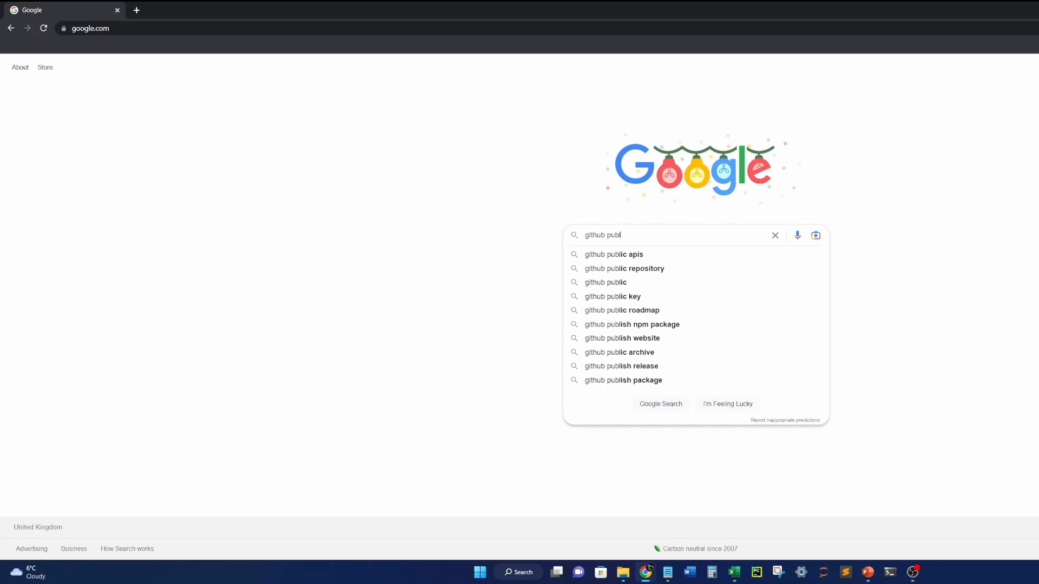
key("Return")
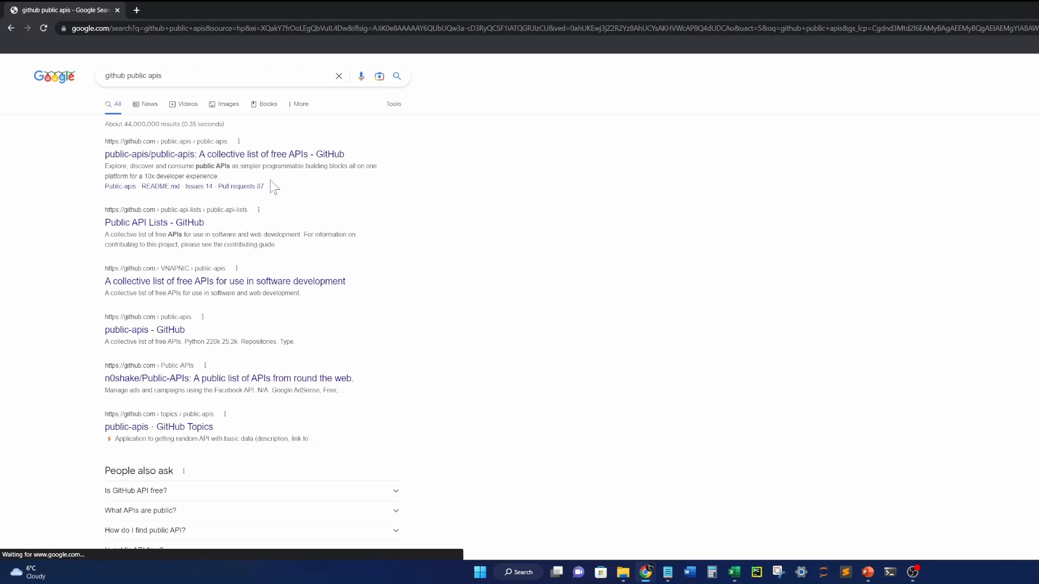
left_click(232, 155)
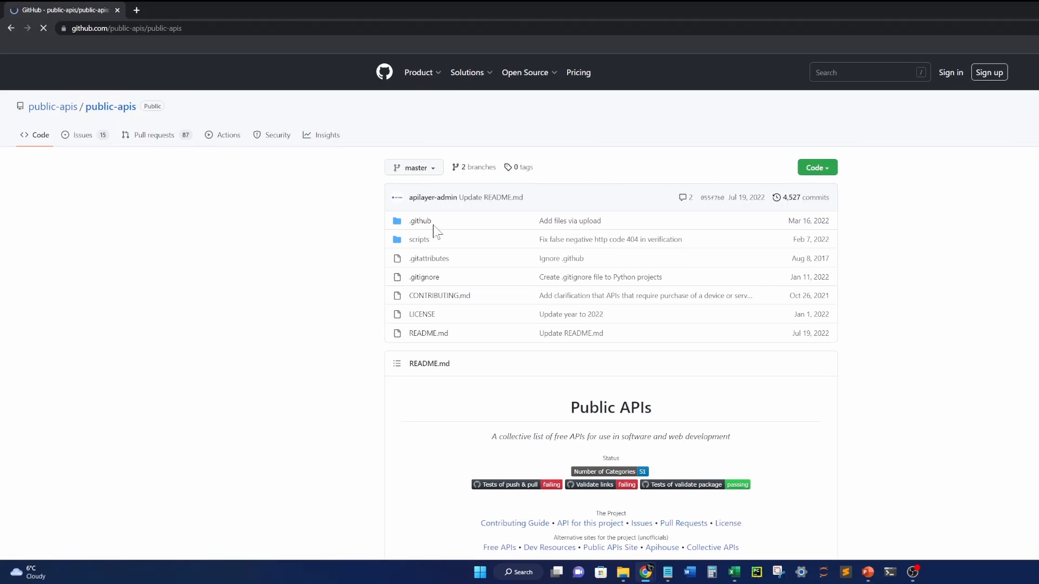
Look through the README's index of API categories and go to the Weather section.
scroll(687, 322, "down", 6)
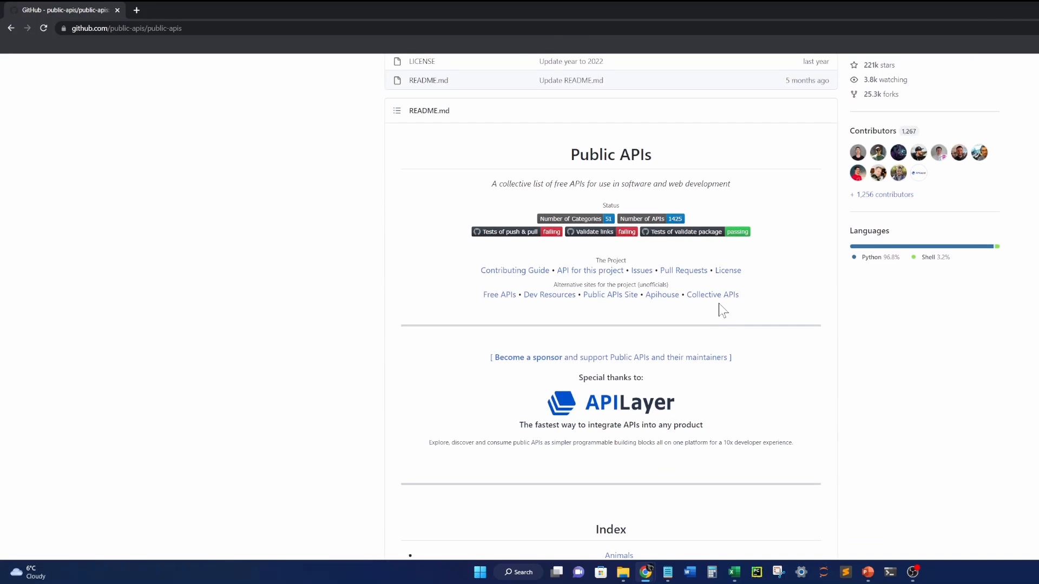
scroll(709, 311, "down", 9)
scroll(724, 310, "down", 4)
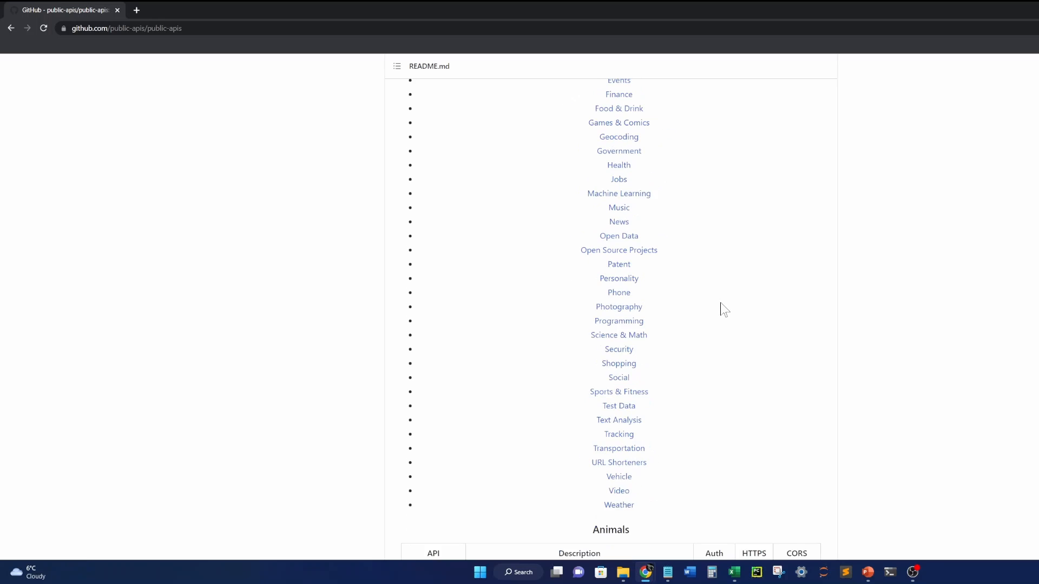
scroll(724, 310, "up", 7)
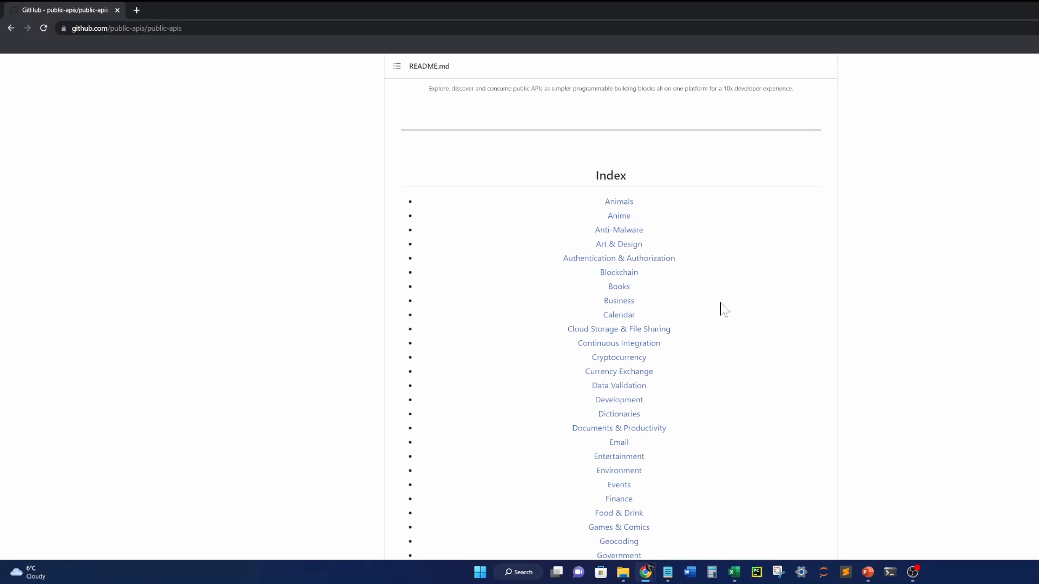
scroll(724, 310, "down", 10)
left_click(623, 354)
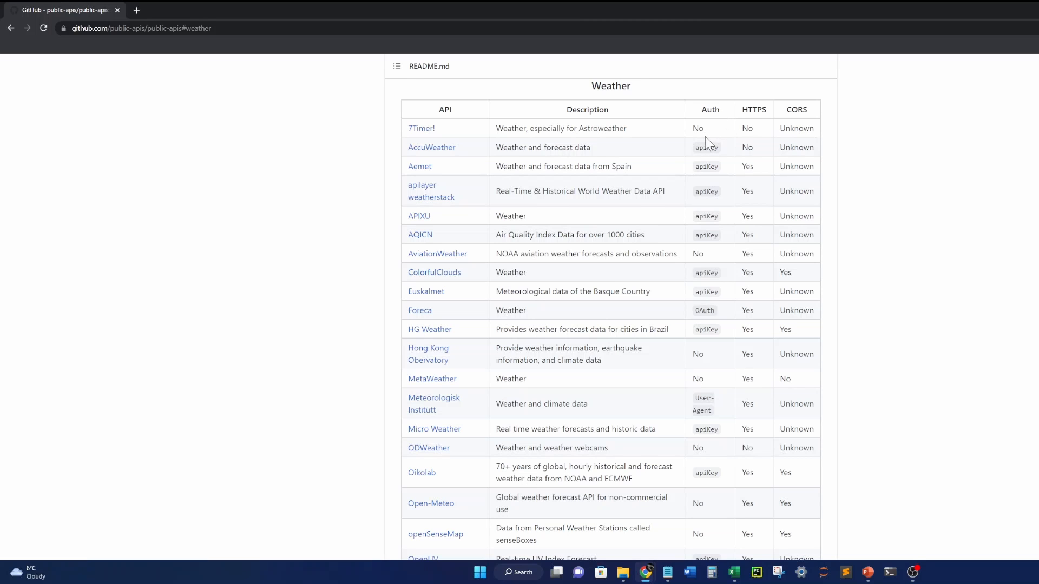
Check the Auth column of the Weather API table and open the OpenWeatherMap entry.
left_click_drag(705, 132, 690, 129)
left_click_drag(727, 109, 700, 110)
scroll(697, 160, "down", 7)
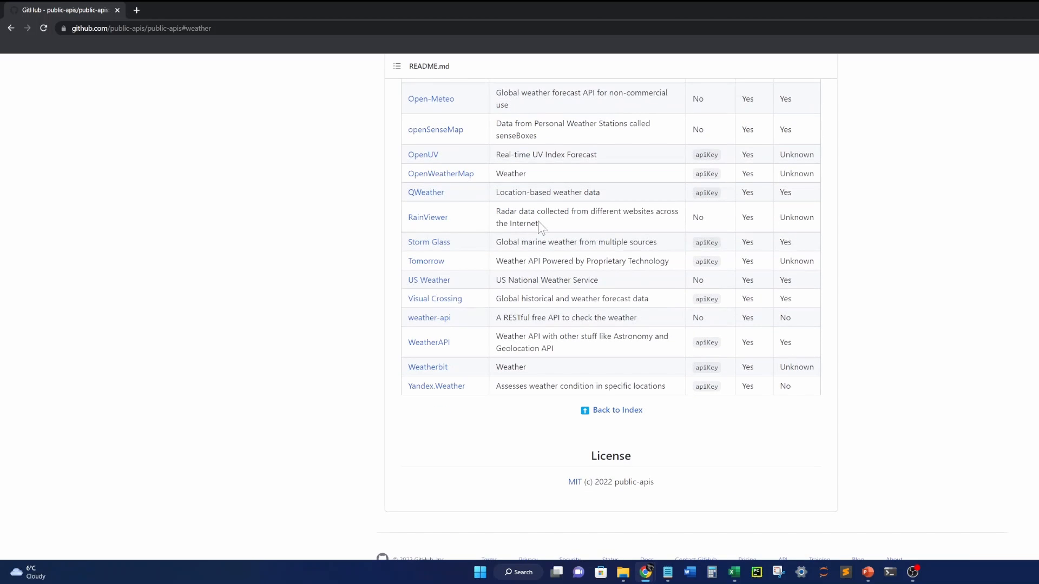
left_click(458, 174)
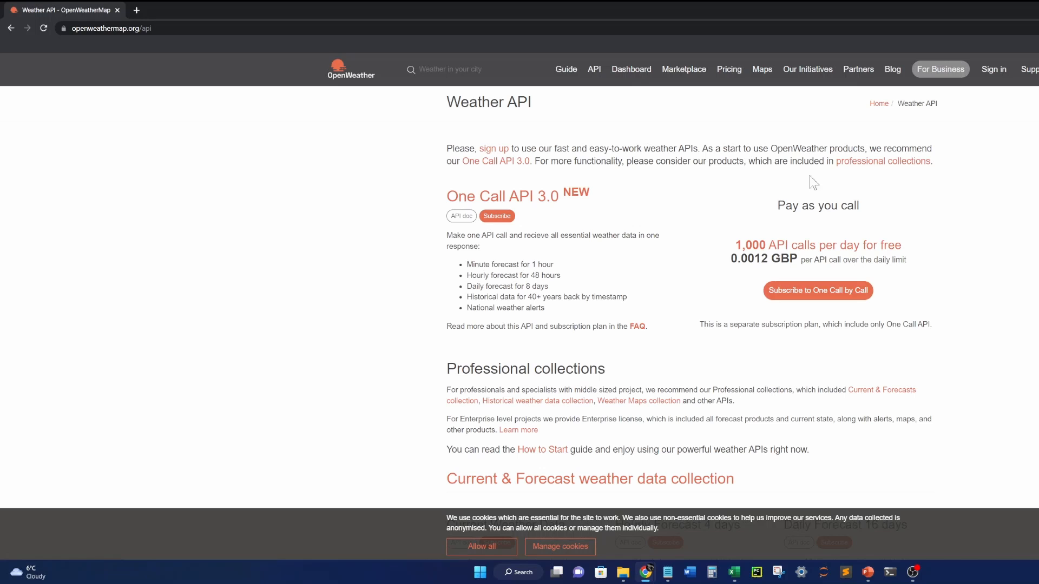
Go to the OpenWeather home page, allowing it location access and all cookies.
left_click(349, 78)
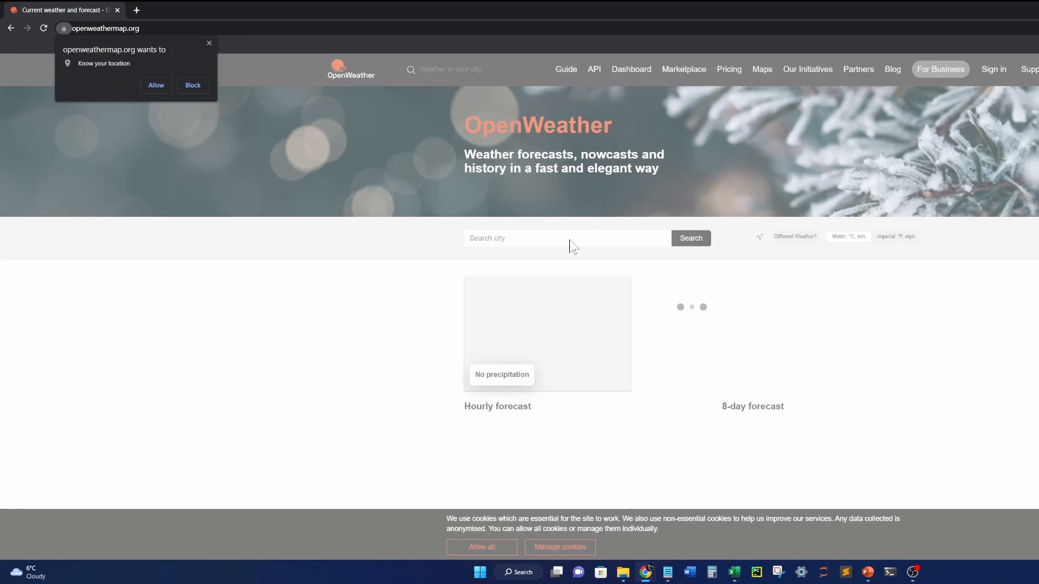
left_click(159, 85)
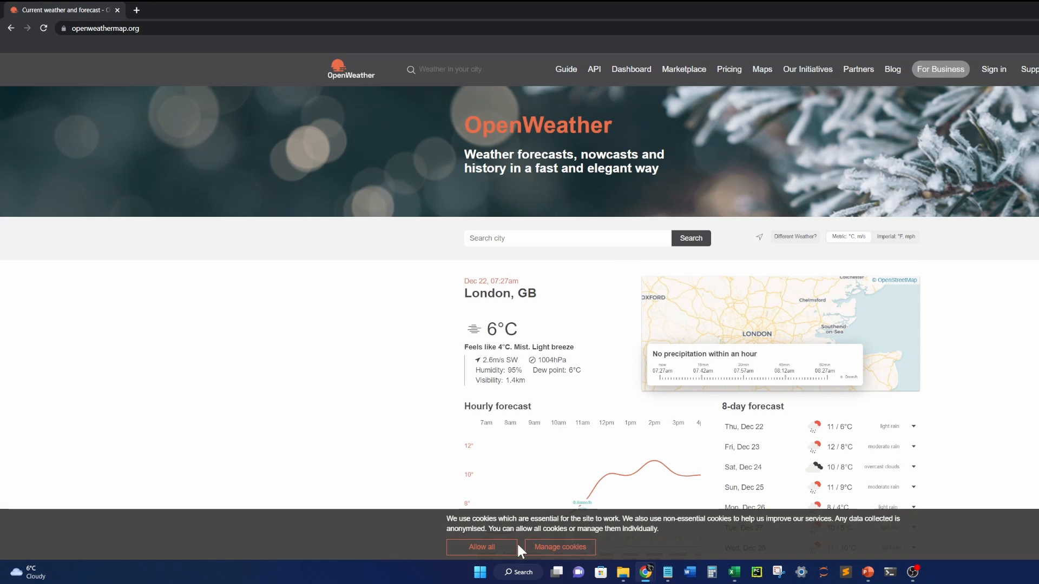
left_click(513, 546)
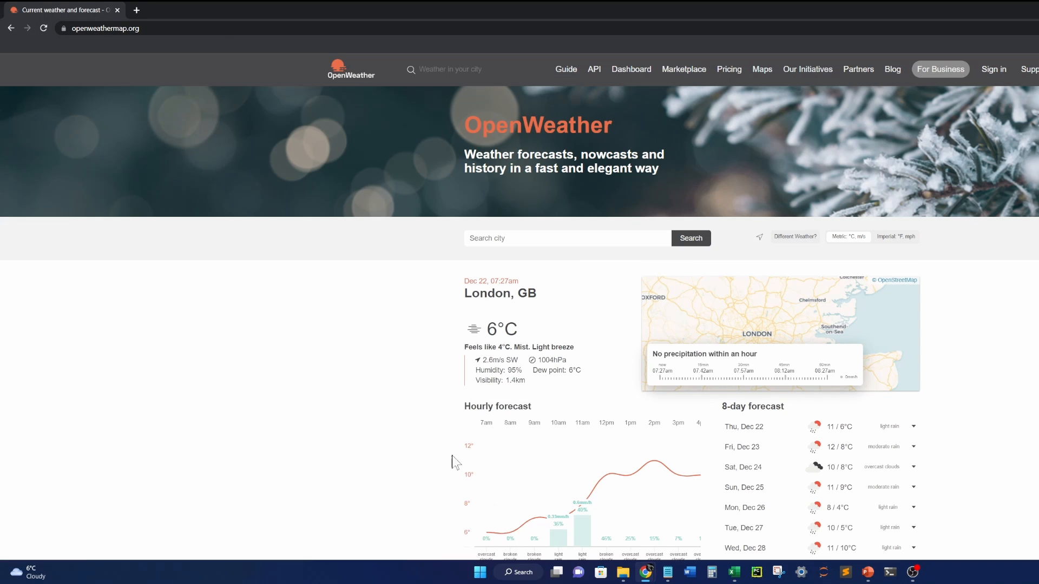
Examine the current temperature and weather description for London on the OpenWeather home page.
left_click_drag(519, 332, 486, 331)
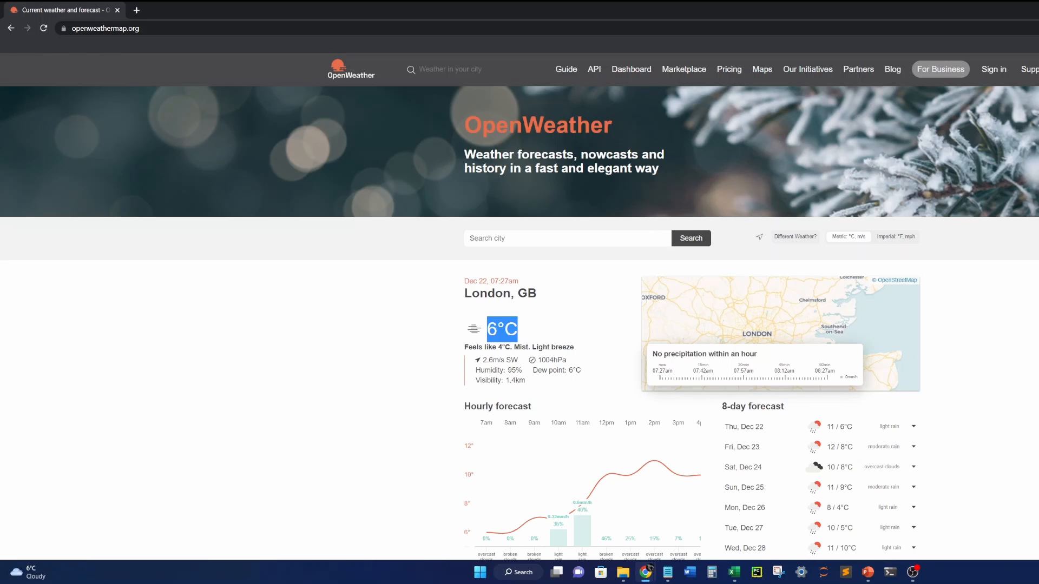
mouse_move(514, 347)
left_mouse_down()
mouse_move(570, 347)
mouse_move(532, 347)
left_mouse_up()
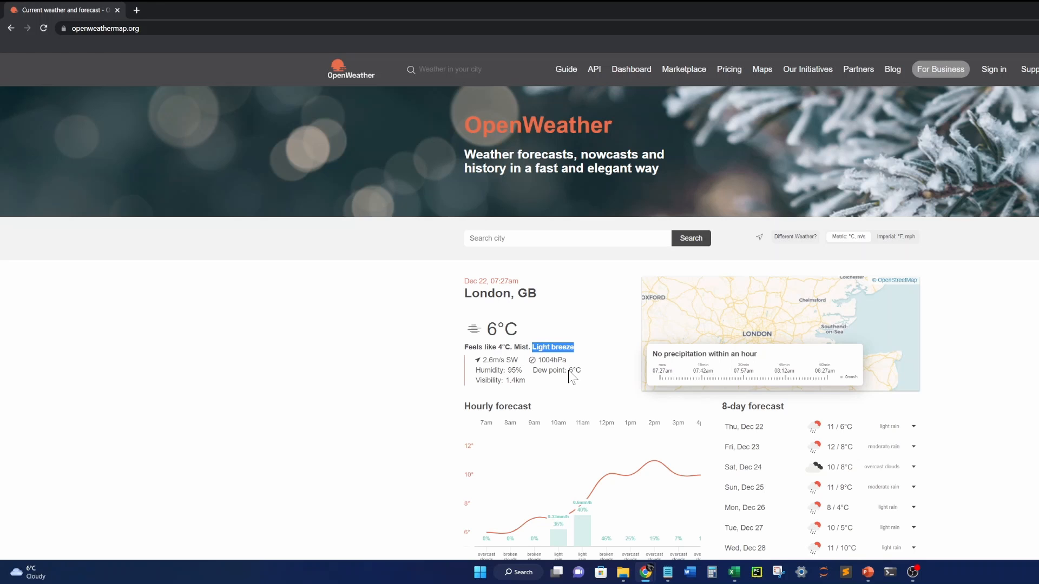
scroll(572, 377, "down", 1)
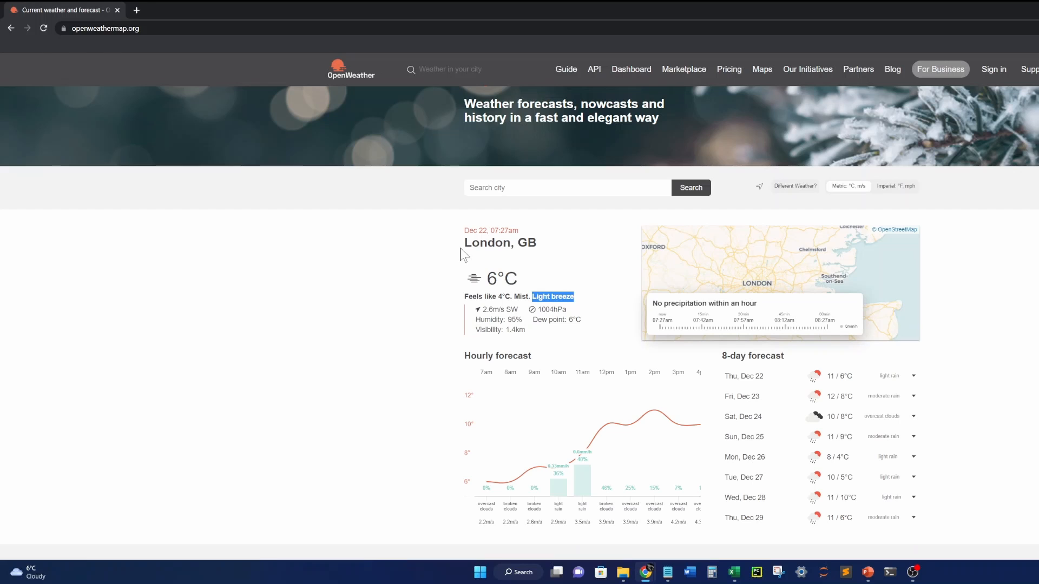
left_click_drag(523, 284, 478, 284)
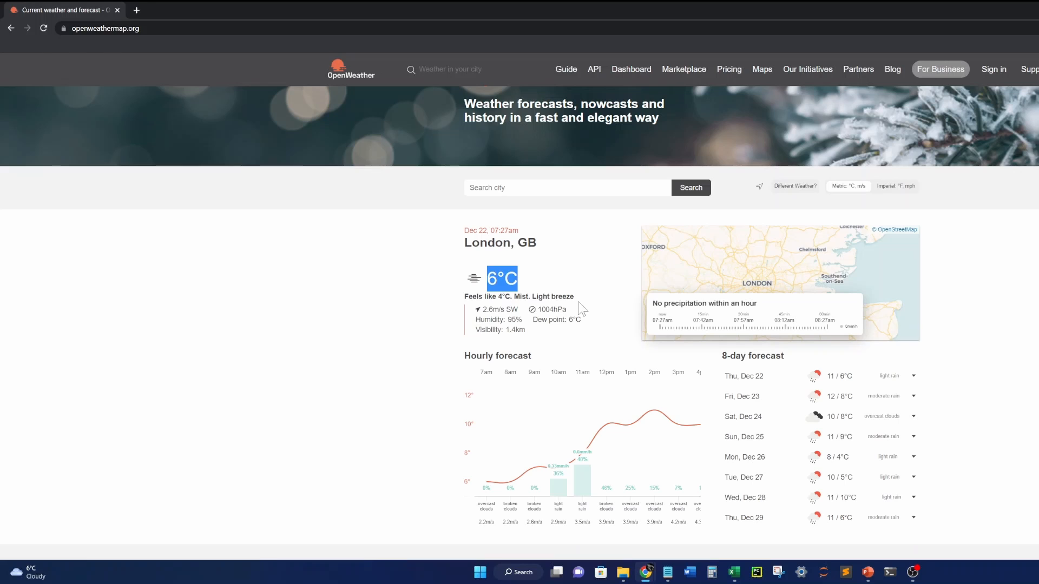
left_click_drag(575, 297, 514, 296)
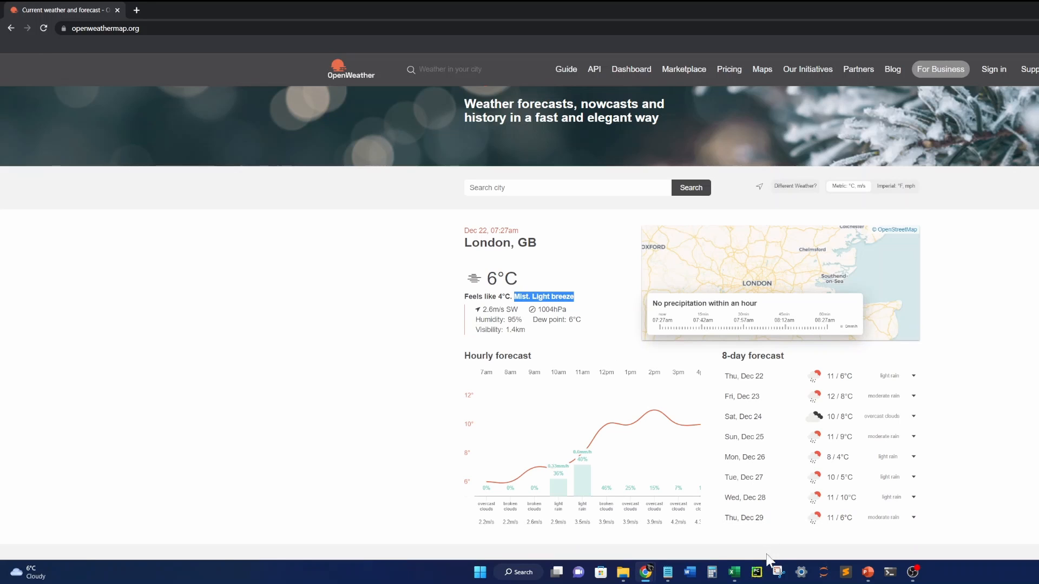
Switch to the blank Excel workbook and display the commands for getting external data.
left_click(736, 576)
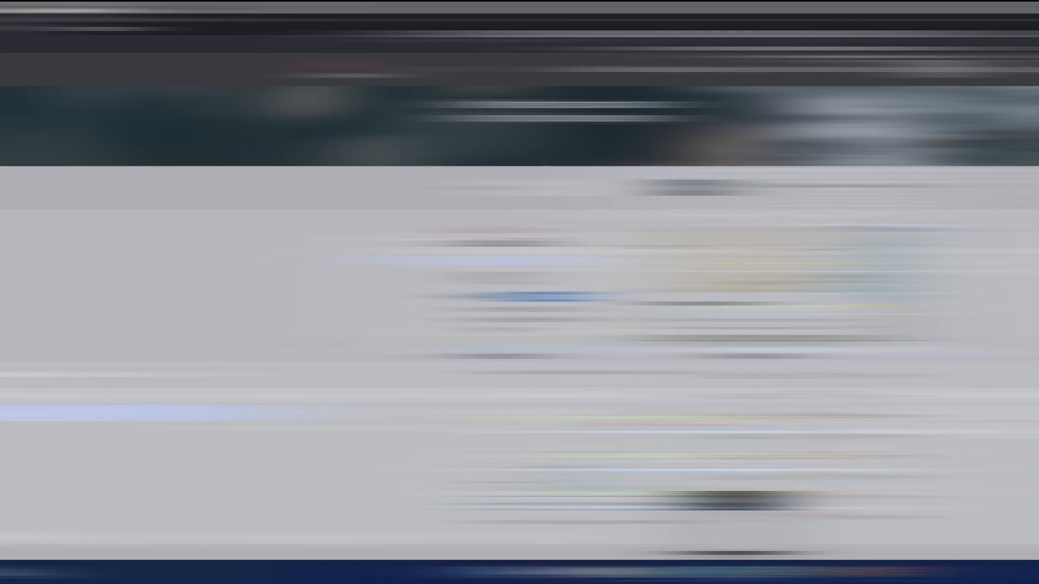
left_click(852, 332)
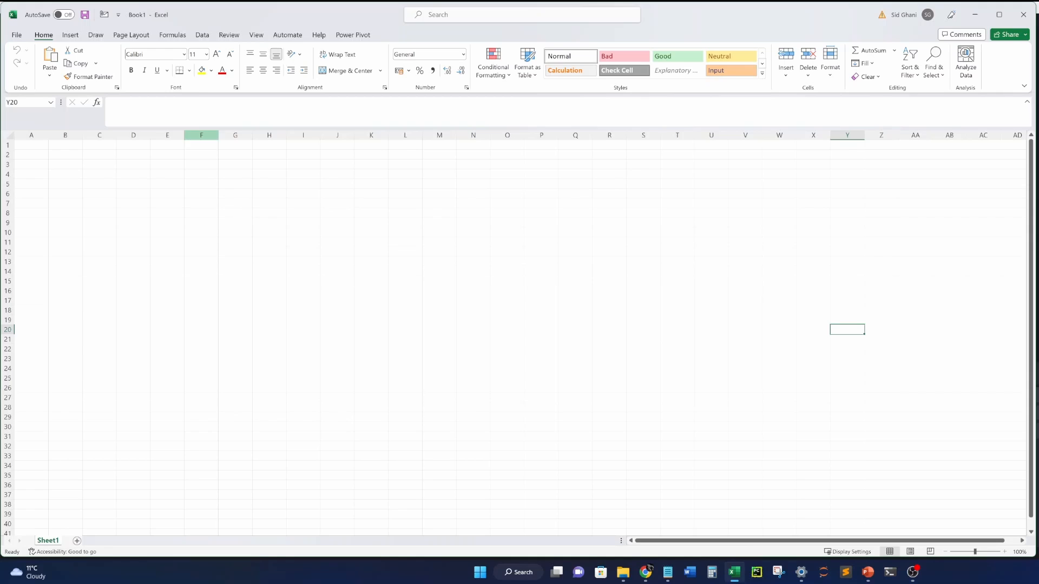
left_click(203, 35)
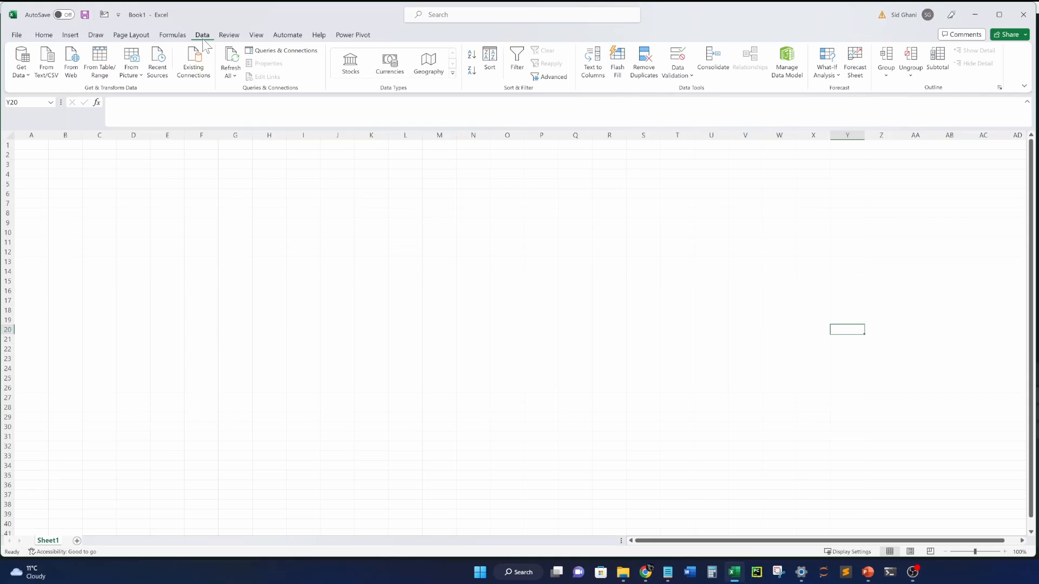
left_click(154, 223)
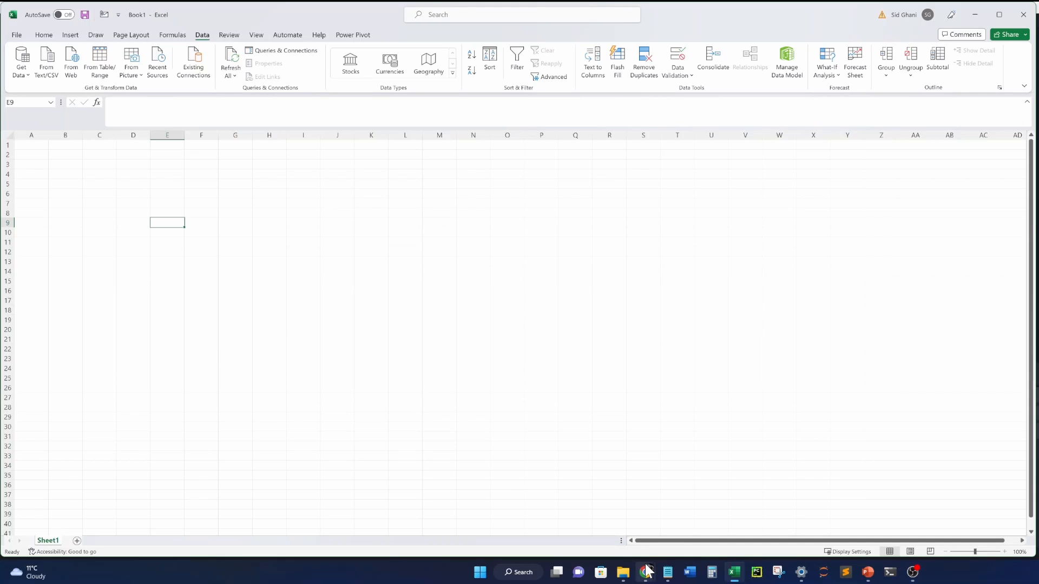
Switch back to OpenWeather in Chrome and review London's city name, current conditions, and hourly and 8-day forecasts.
mouse_move(646, 568)
left_click(603, 528)
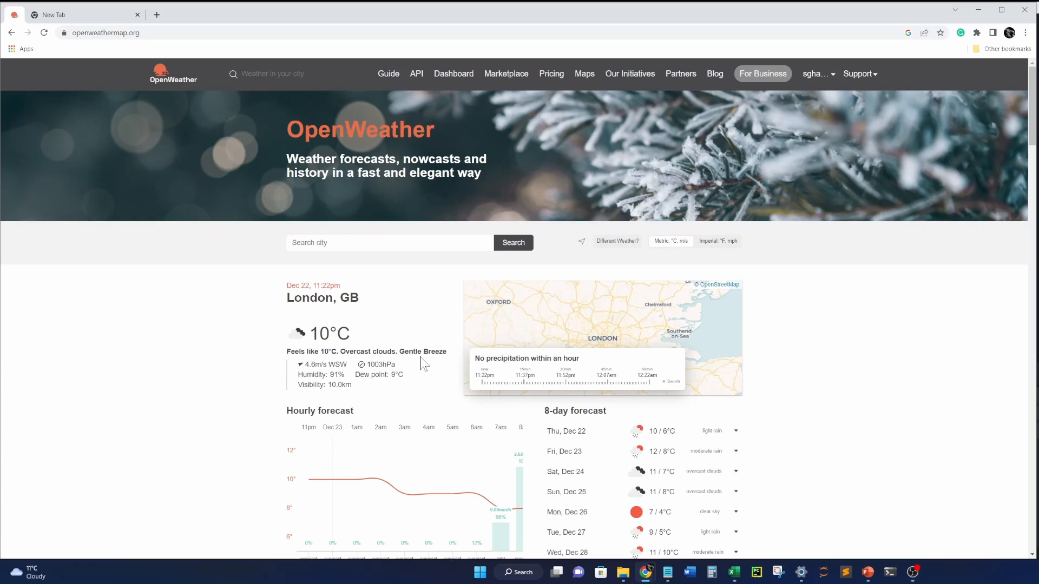
left_click_drag(333, 297, 287, 297)
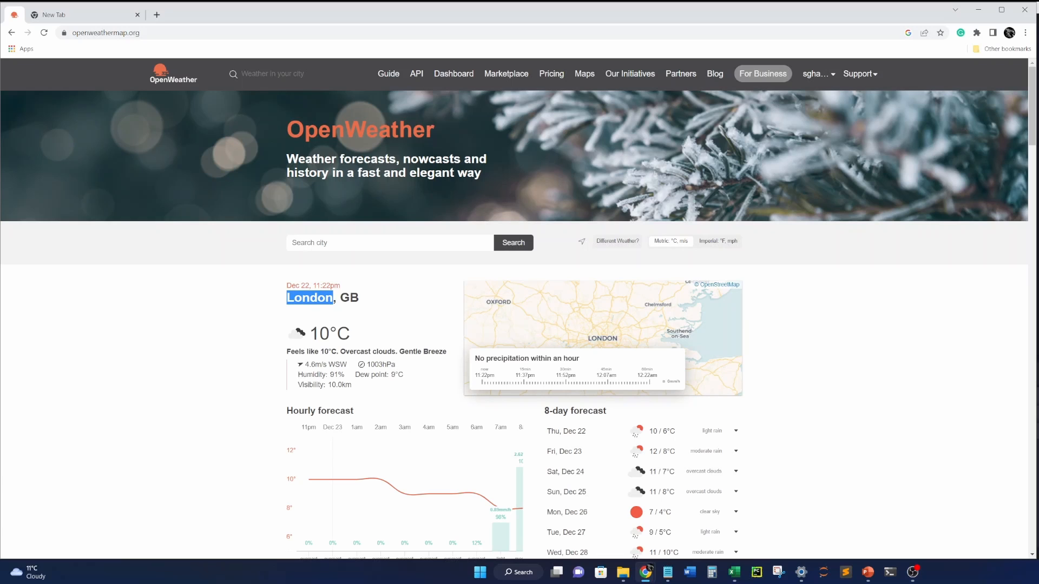
left_click_drag(447, 352, 395, 352)
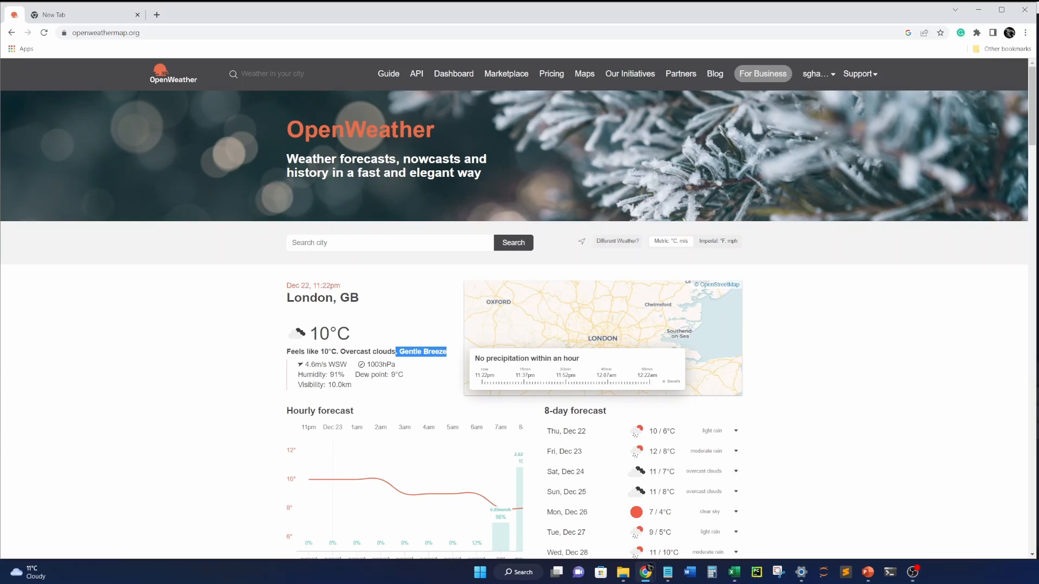
left_click_drag(346, 351, 431, 352)
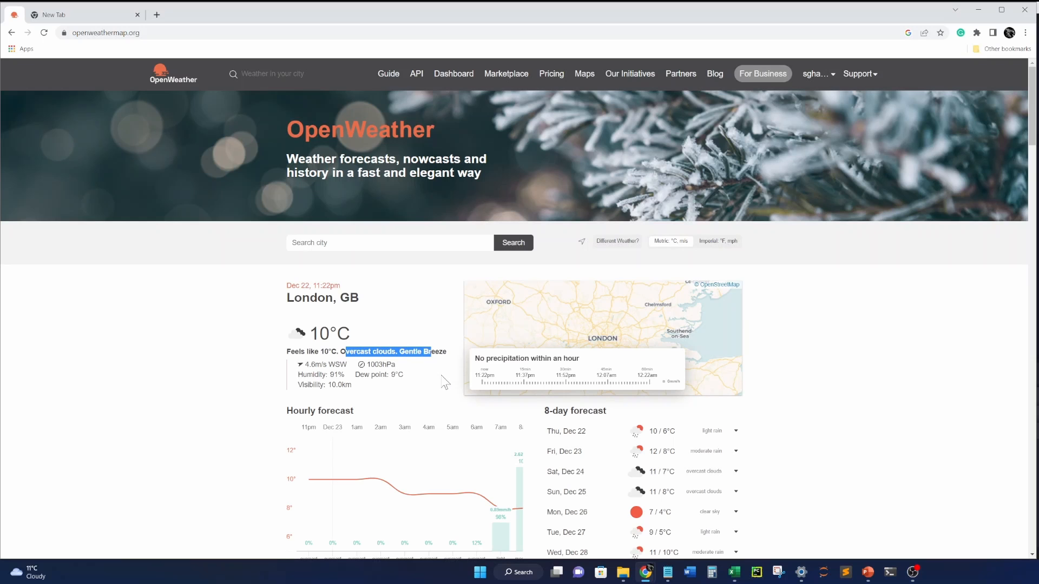
scroll(444, 382, "down", 3)
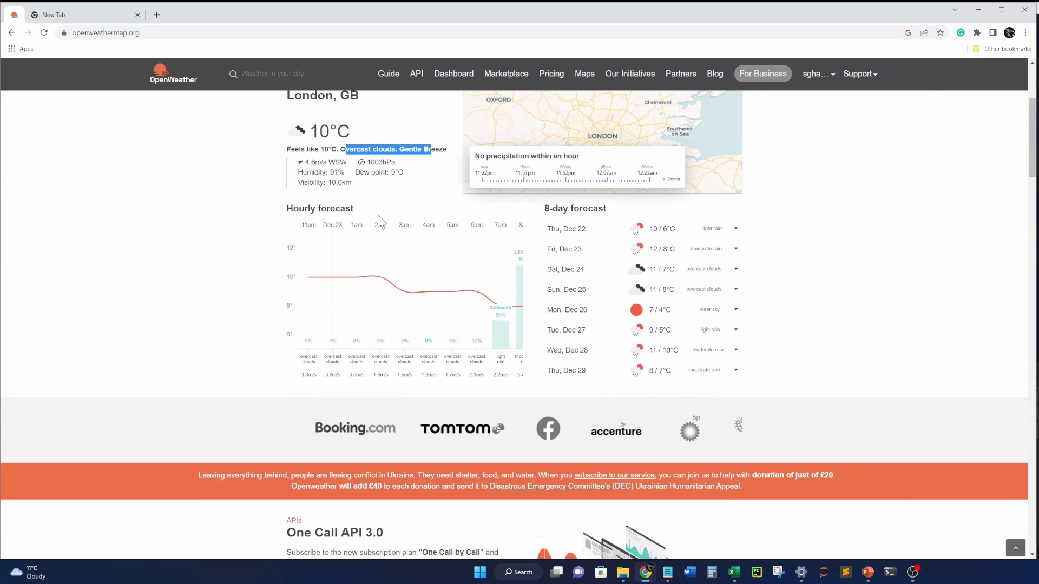
scroll(482, 101, "up", 3)
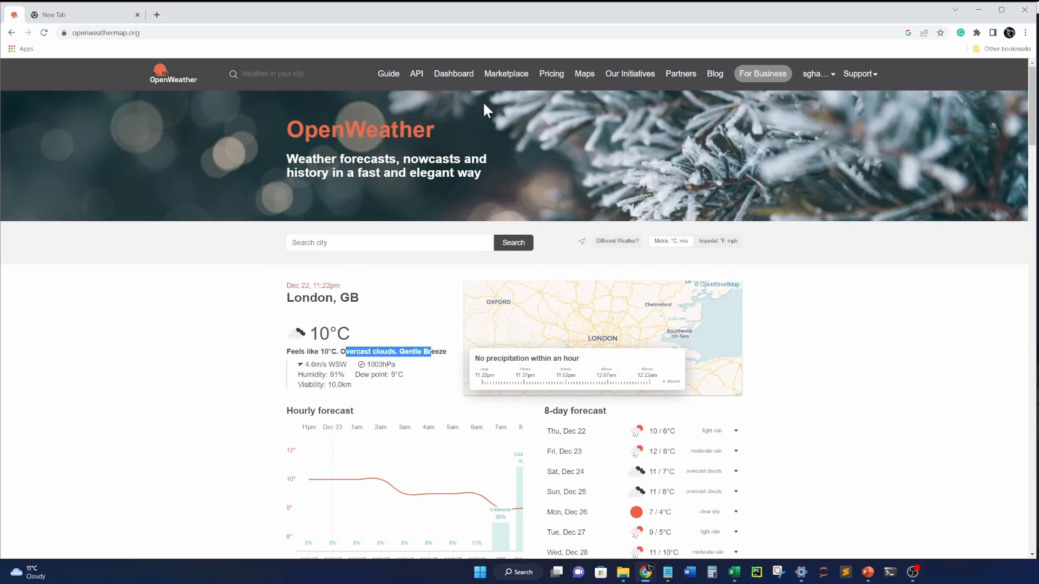
Open the API documentation for Current Weather Data from OpenWeather's list of weather APIs.
left_click(417, 75)
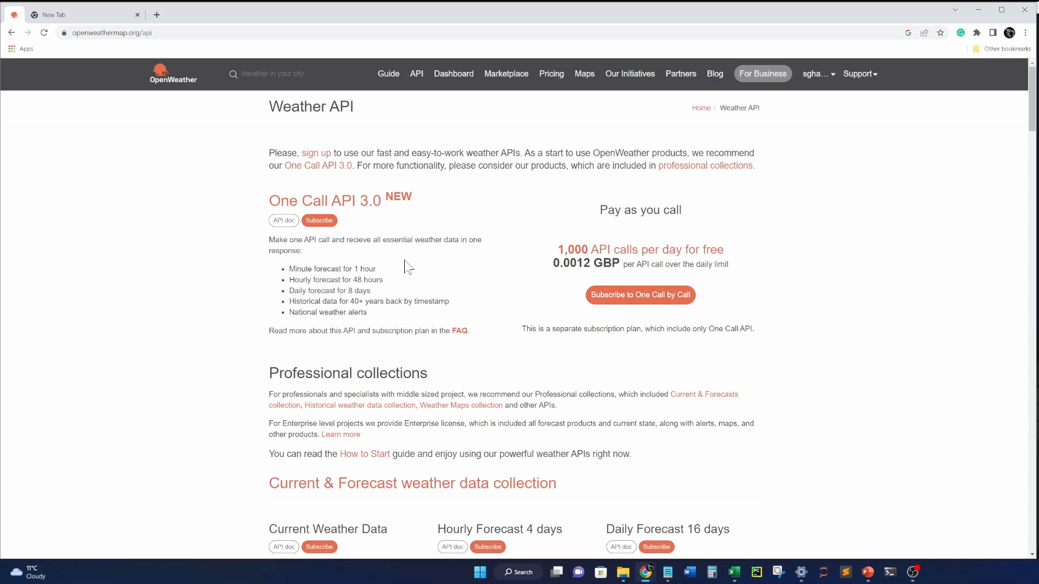
scroll(407, 260, "down", 5)
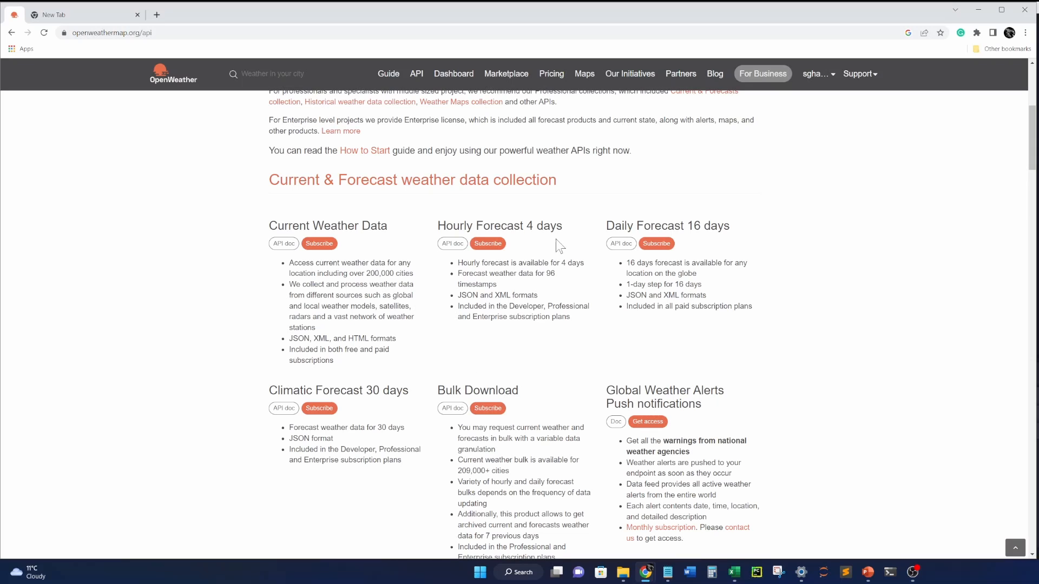
left_click(284, 244)
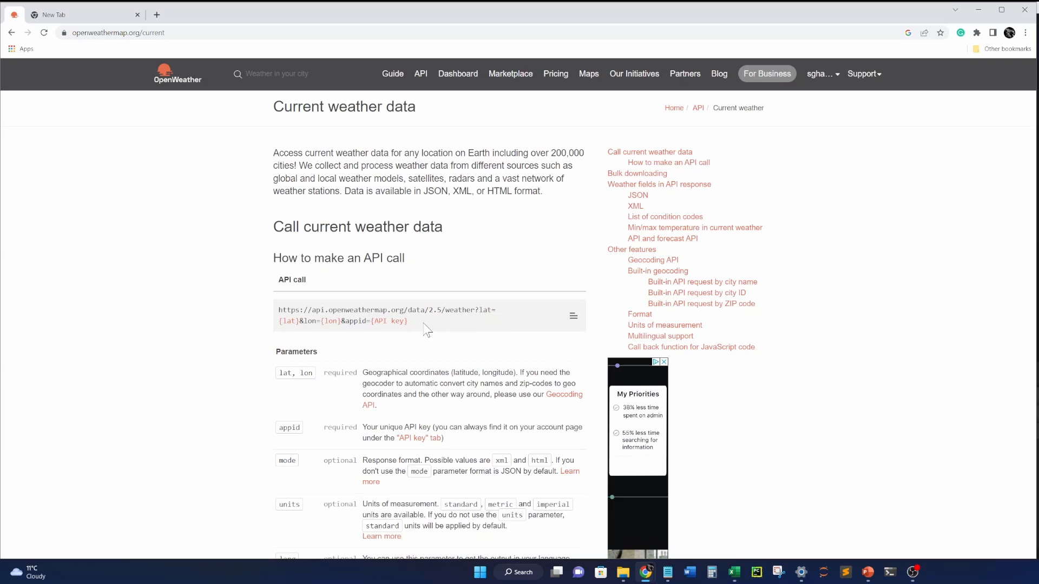
Examine the API call URL for current weather data and its required and optional parameters.
left_click_drag(425, 326, 276, 303)
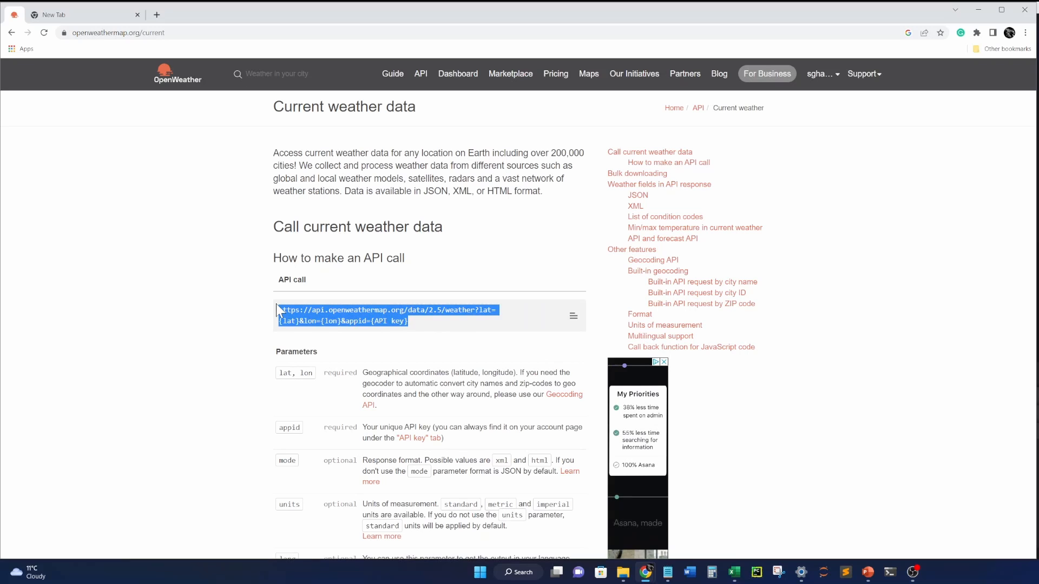
left_click(243, 325)
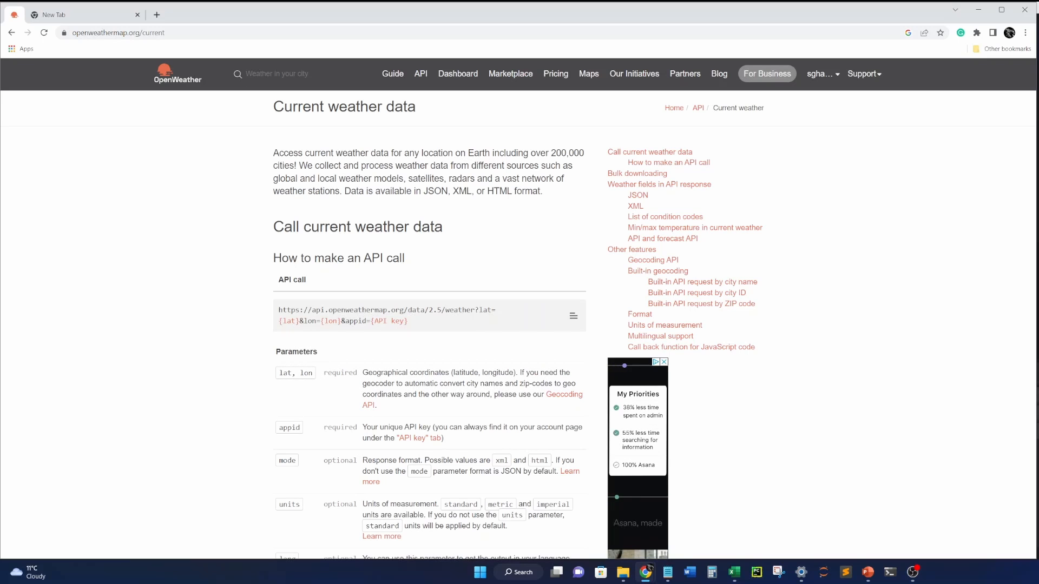
scroll(281, 357, "down", 1)
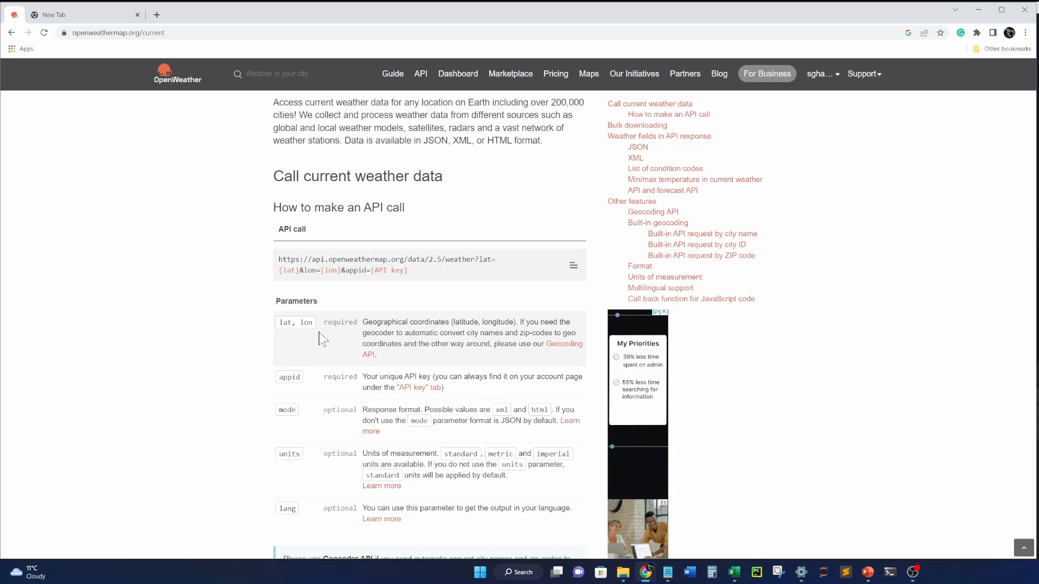
Copy the example API call with lat=44.34 and lon=10.99 from the documentation into the Notepad note below the API key.
scroll(313, 337, "down", 1)
scroll(313, 343, "down", 1)
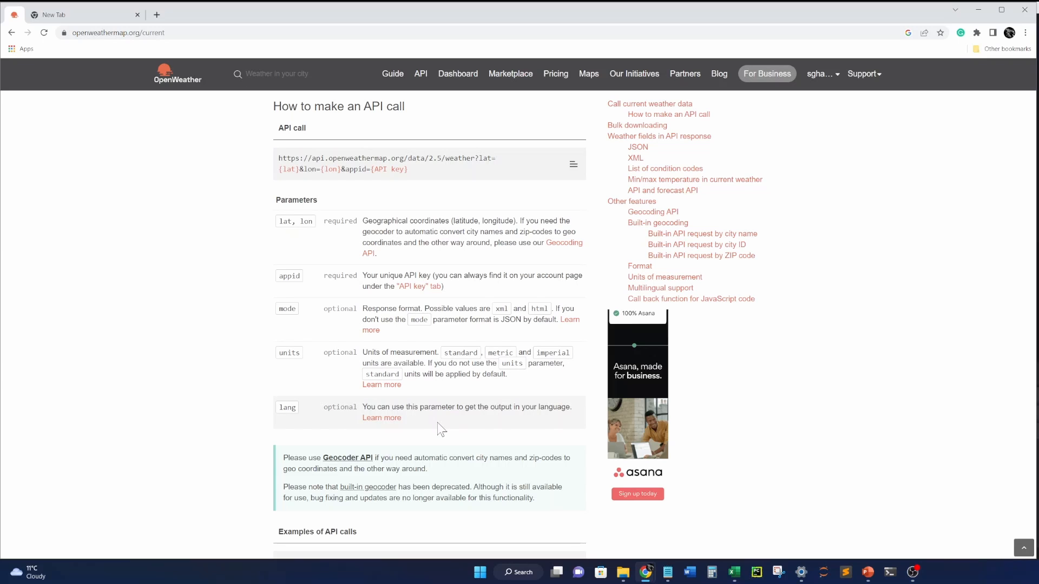
scroll(441, 378, "down", 3)
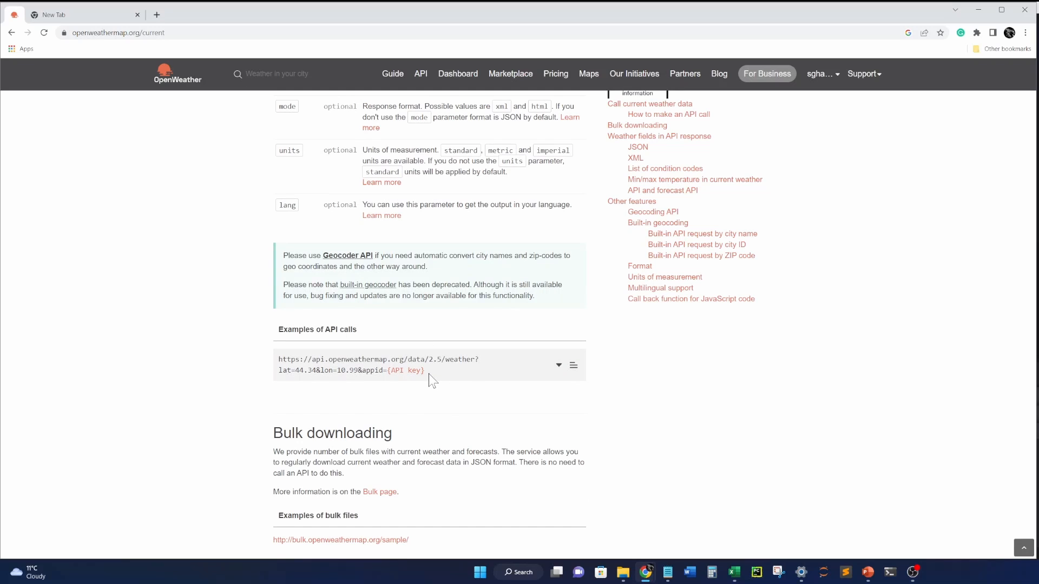
left_click_drag(429, 371, 275, 357)
key("ctrl+c")
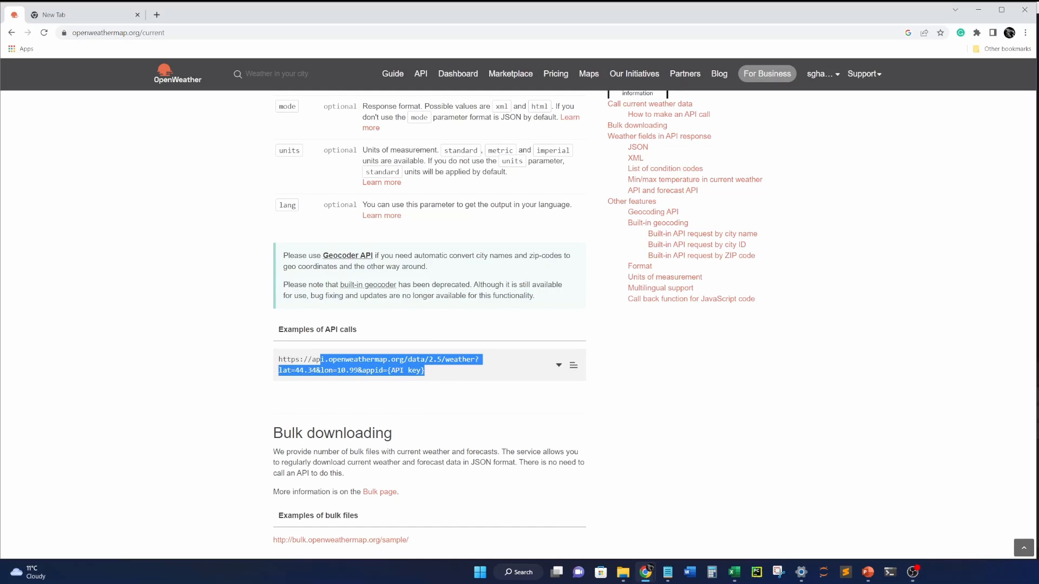
left_click(667, 572)
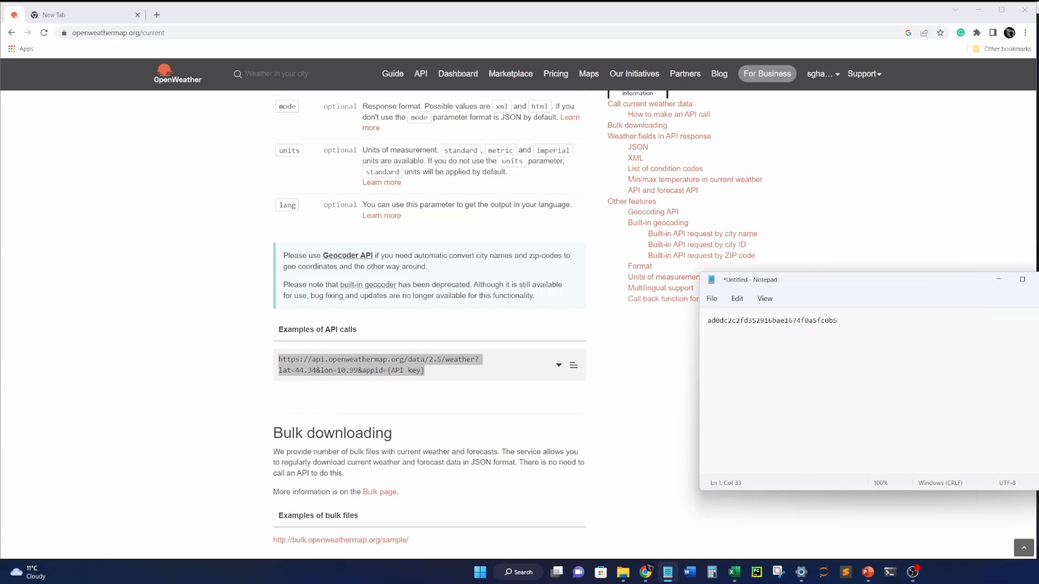
key("ctrl+v")
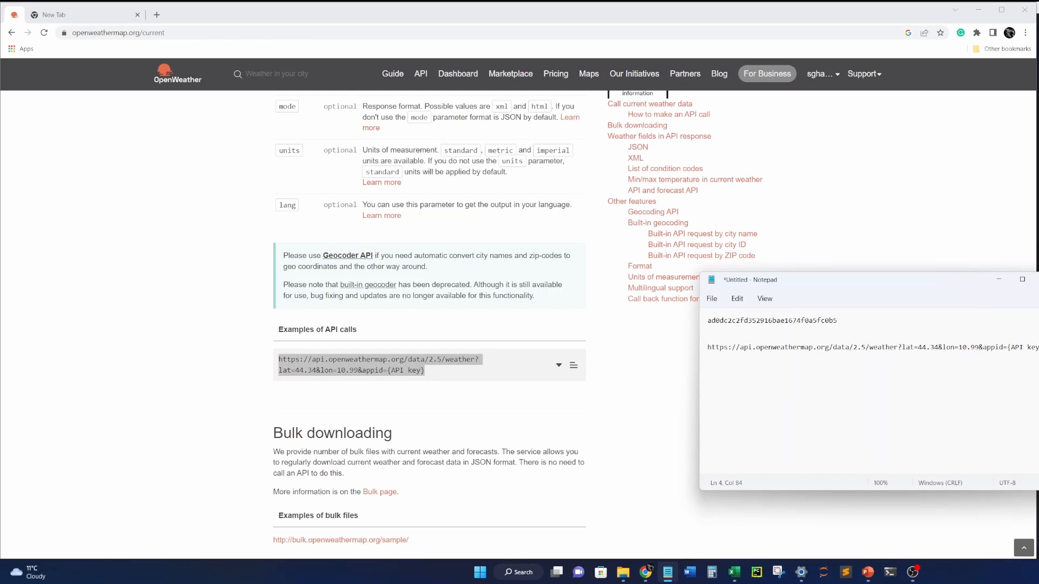
left_click(879, 229)
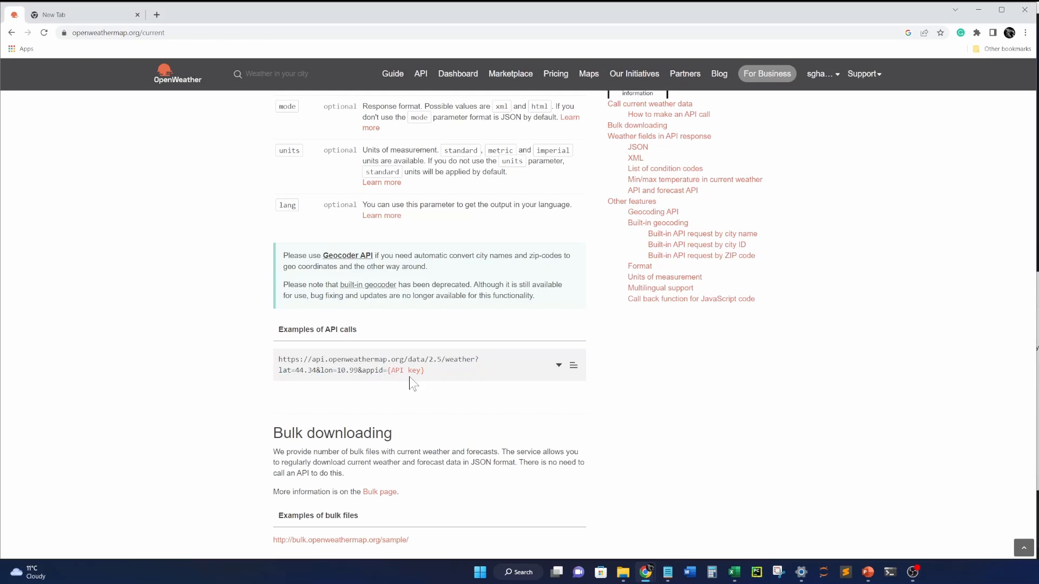
Review where the OpenWeather account lists its API keys and look at the key saved in the Notepad note.
left_click(838, 76)
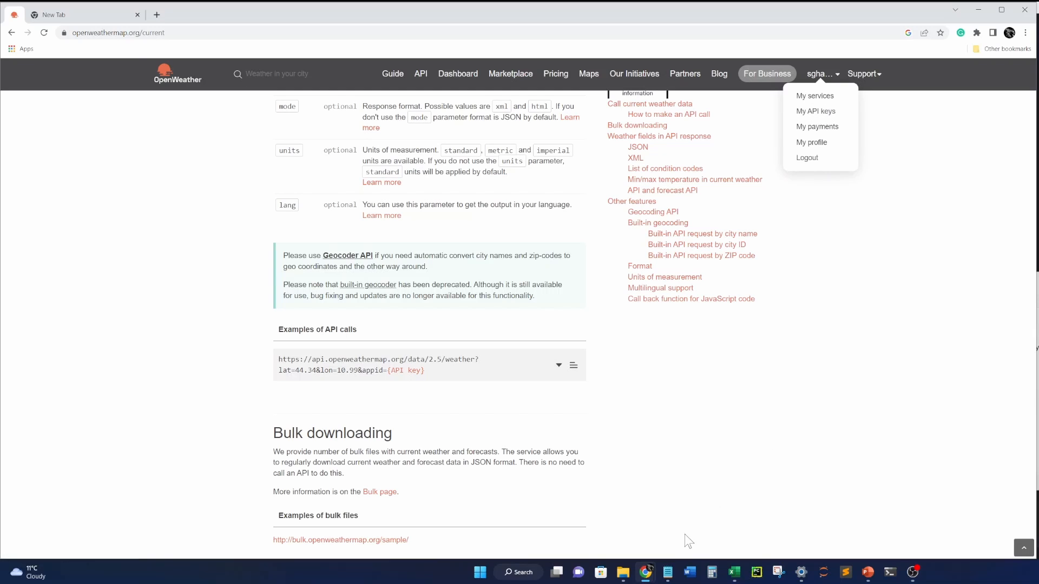
left_click(671, 574)
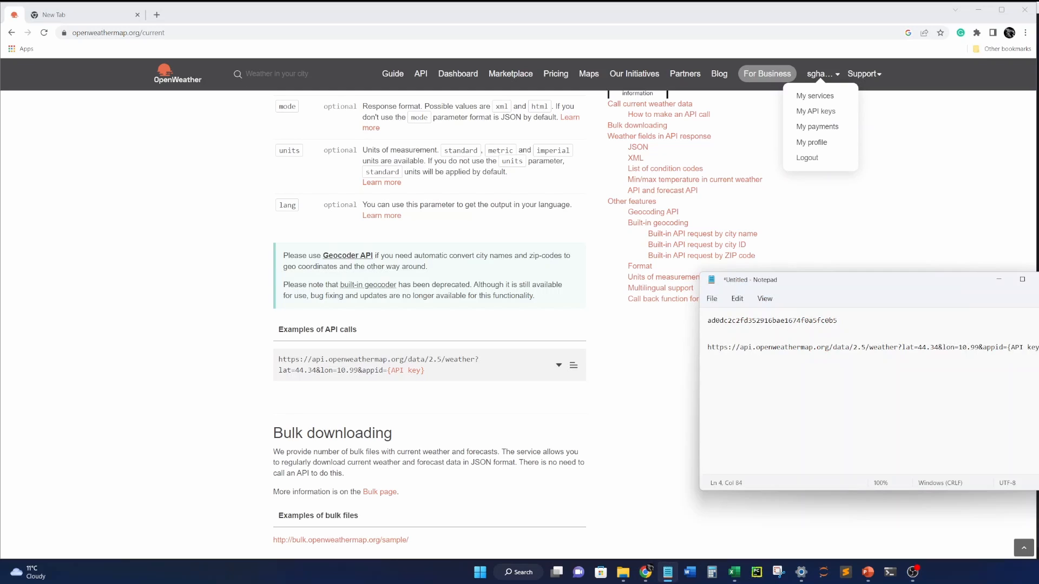
left_click_drag(837, 320, 706, 321)
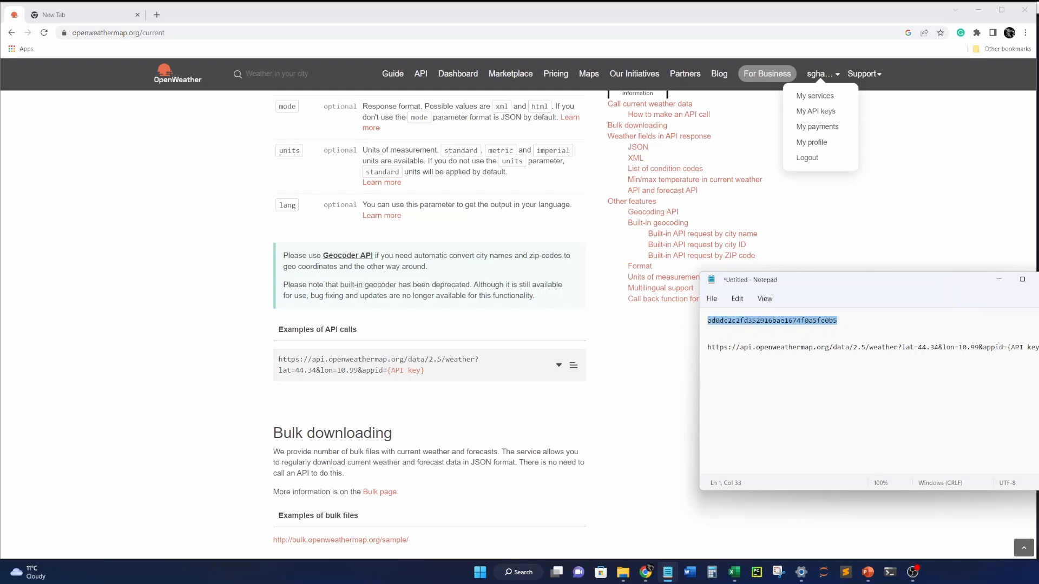
left_click(638, 403)
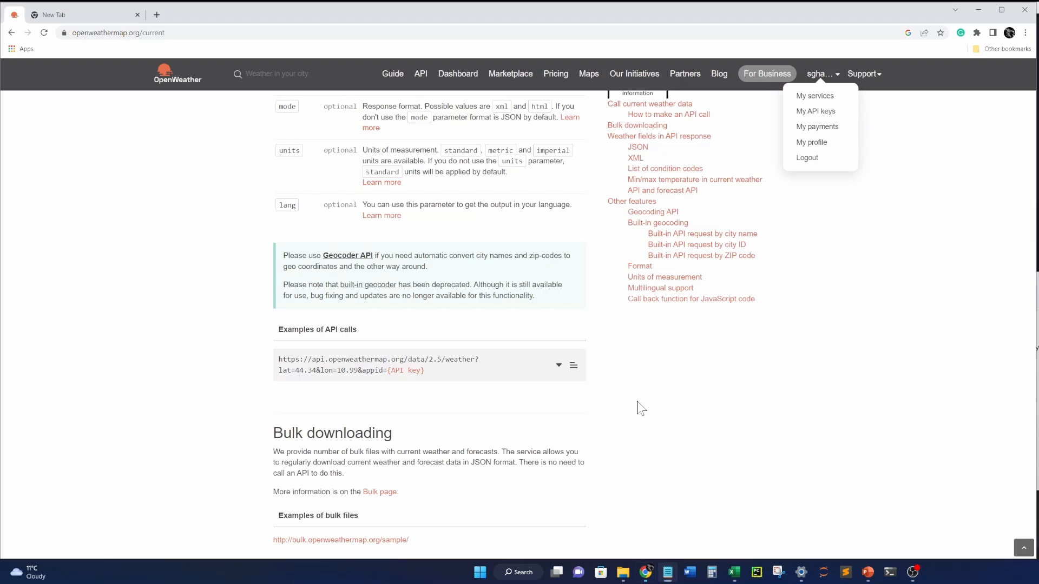
Switch to the blank Excel workbook and start a From Web import in Advanced mode.
left_click(735, 572)
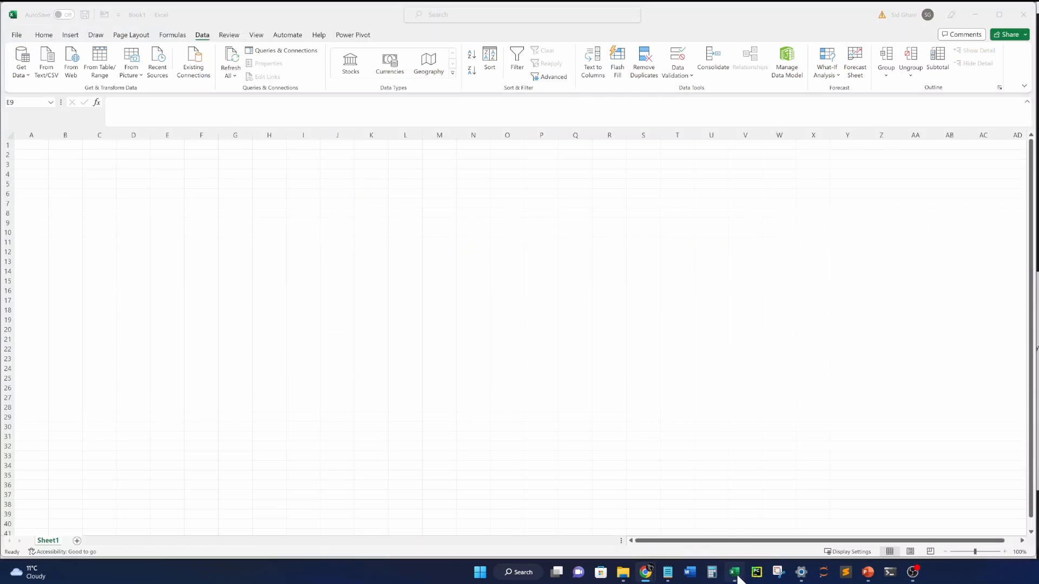
left_click(71, 65)
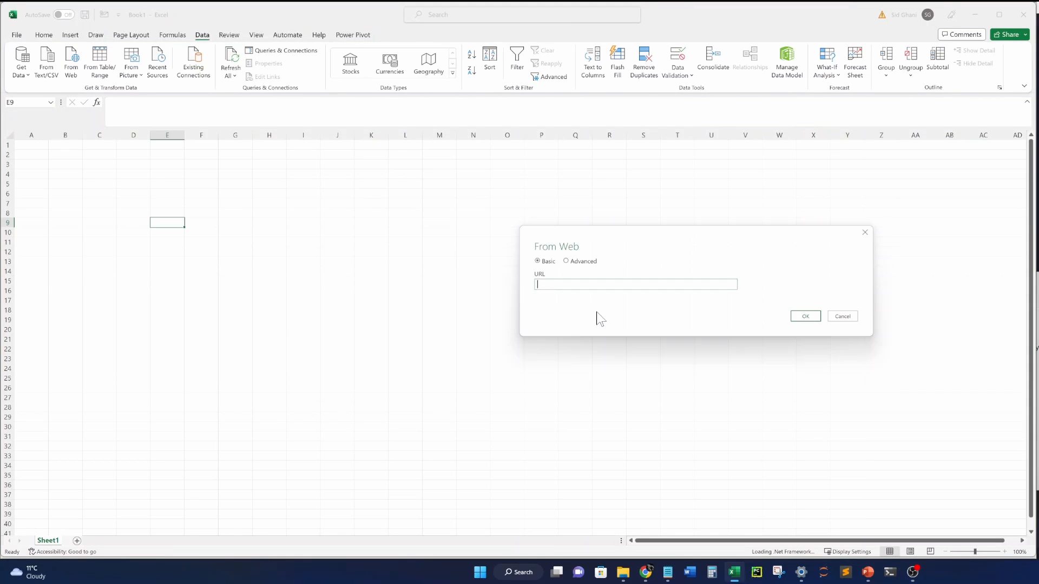
left_click(566, 261)
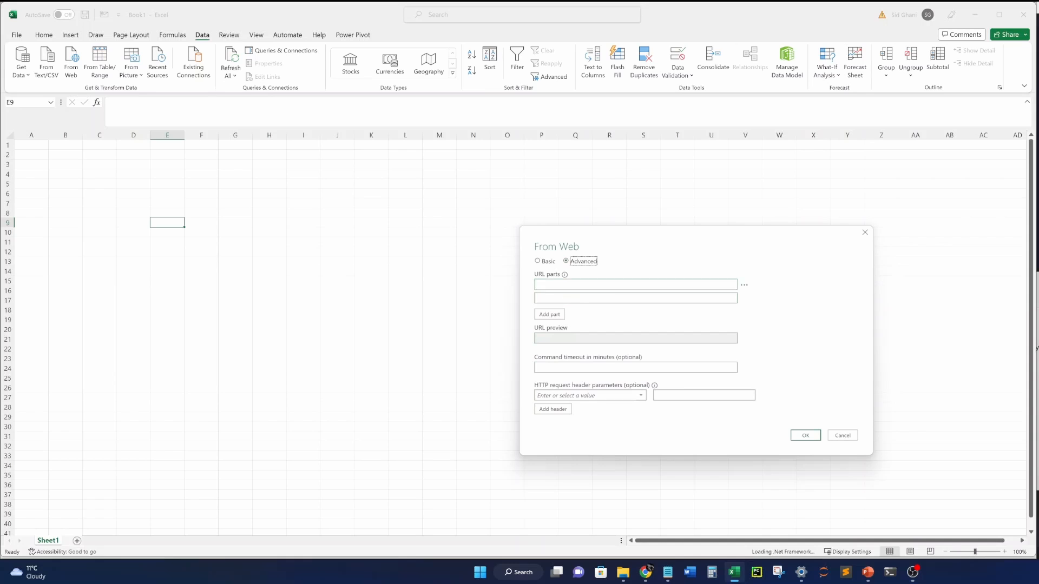
left_click(667, 572)
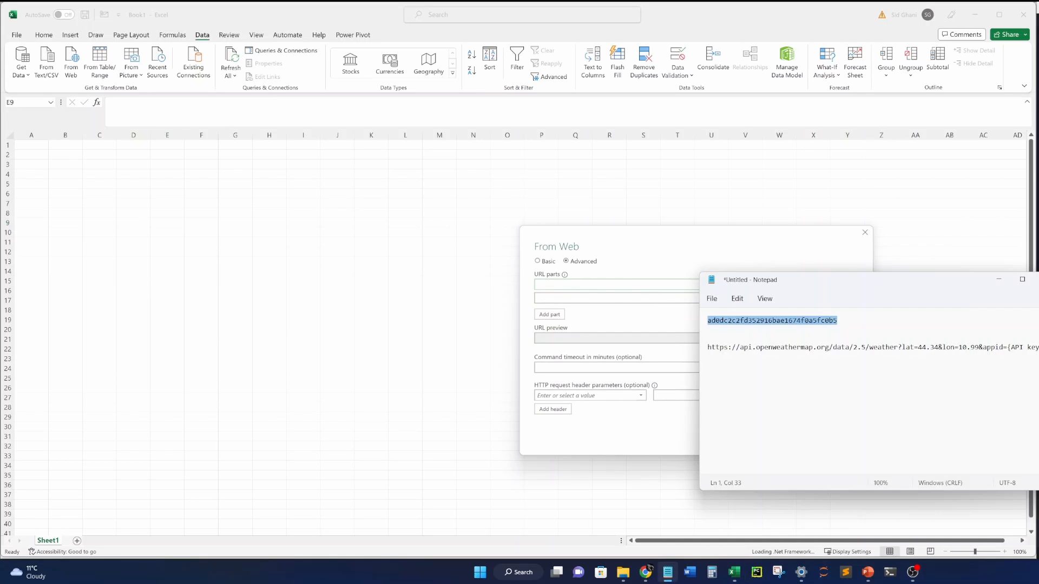
key("ctrl+End")
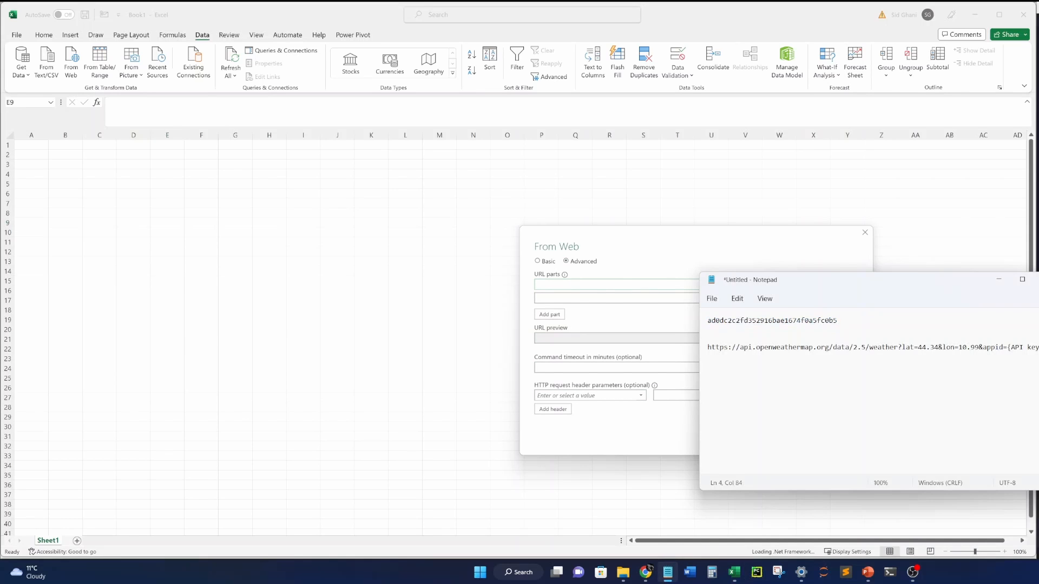
key("Up")
key("shift+End")
key("Down")
left_click_drag(898, 347, 699, 358)
key("ctrl+c")
left_click(611, 284)
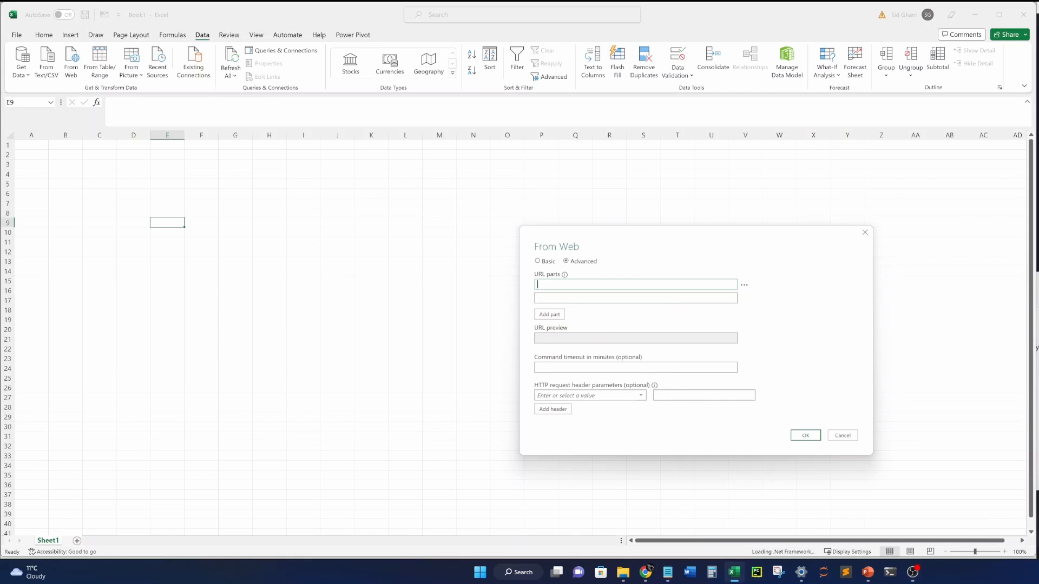
key("ctrl+v")
Add two more URL parts to the web import, making four in total.
left_click(628, 298)
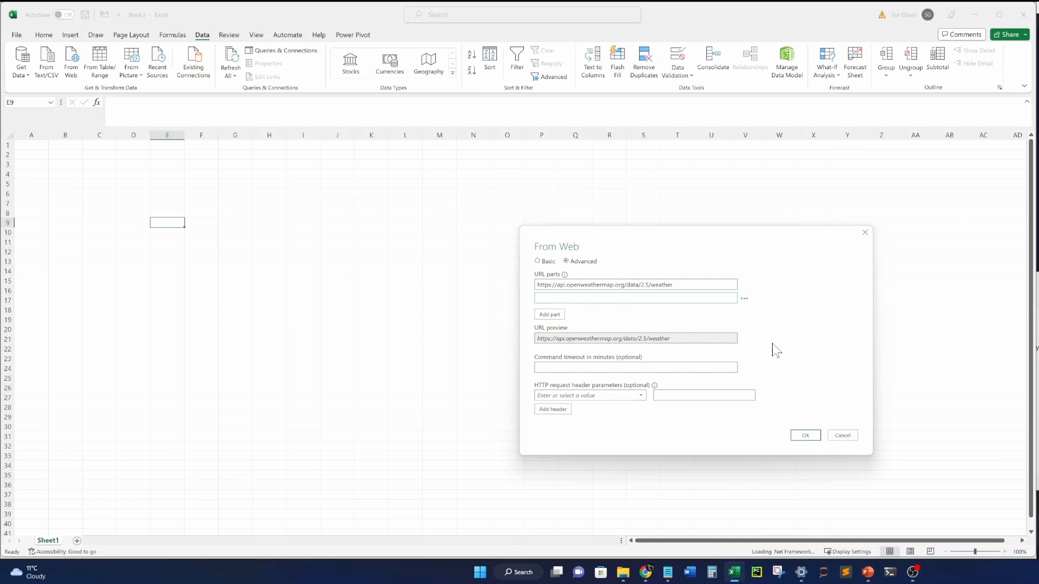
left_click(544, 319)
left_click(546, 328)
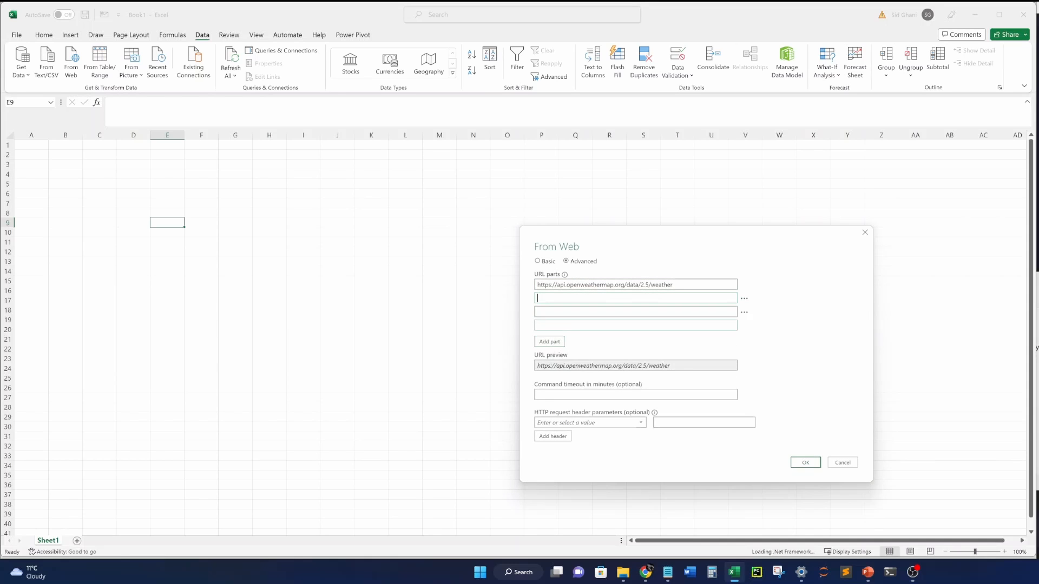
Copy the ?lat= segment of the API call from Notepad into the second URL part.
key("alt+Tab")
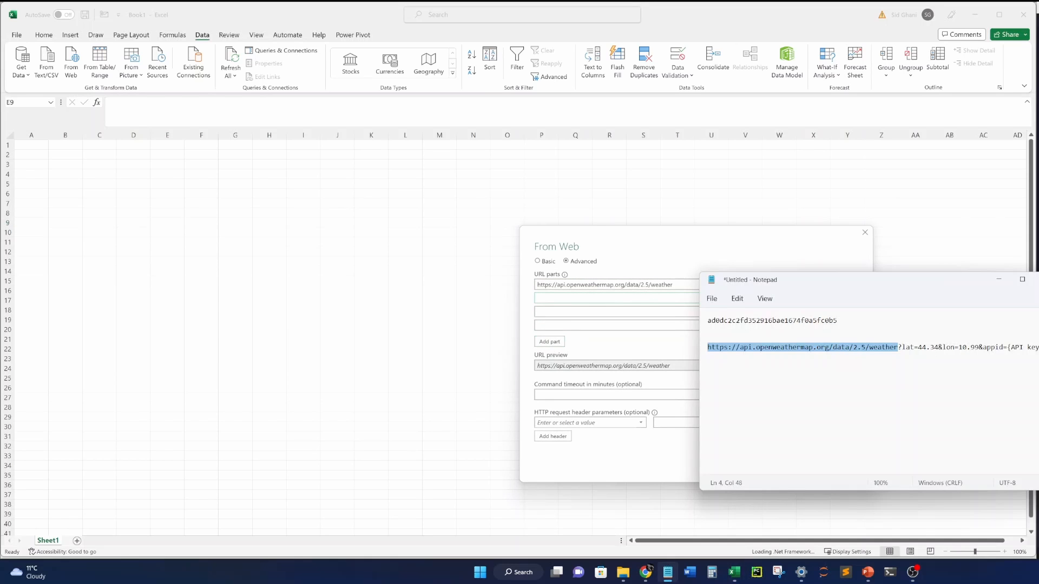
key("Right")
key("shift+Right")
key("shift+Right")
key("shift+Right")
key("shift+Right")
key("shift+Right")
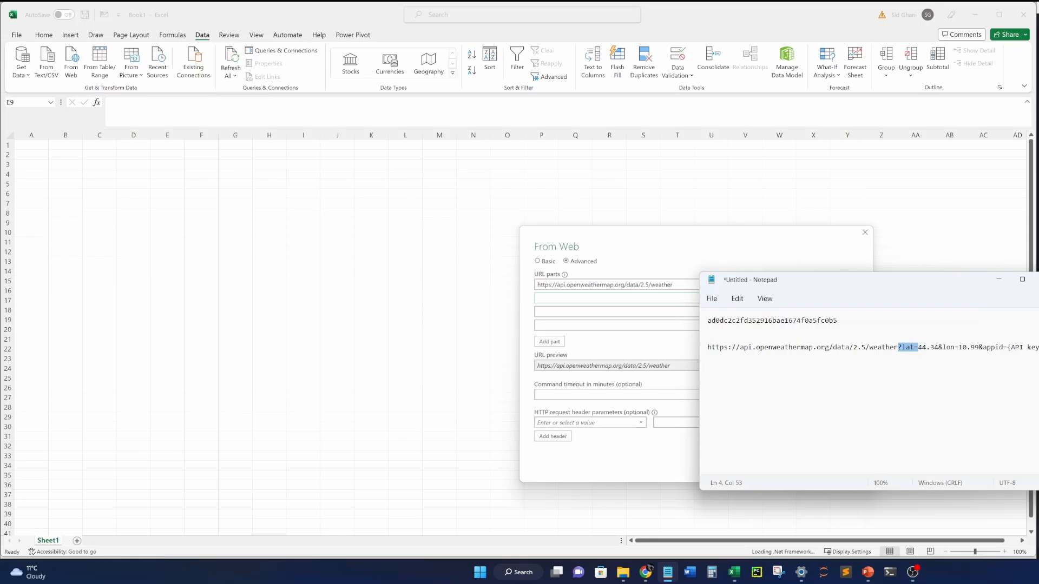
key("ctrl+c")
key("alt+Tab")
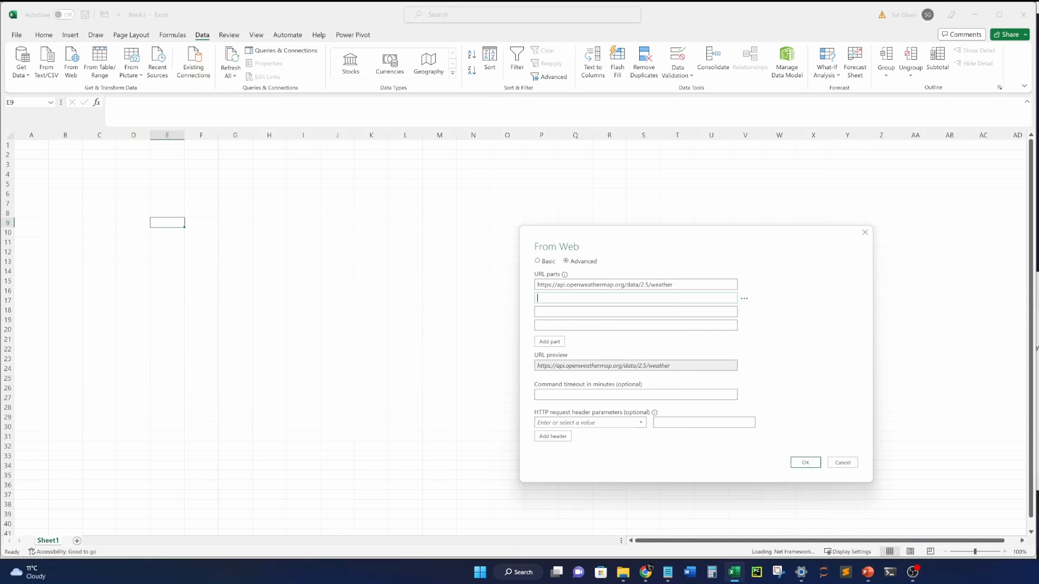
key("ctrl+v")
Copy the &lon= and &appid= segments from Notepad into the third and fourth URL parts.
key("alt+Tab")
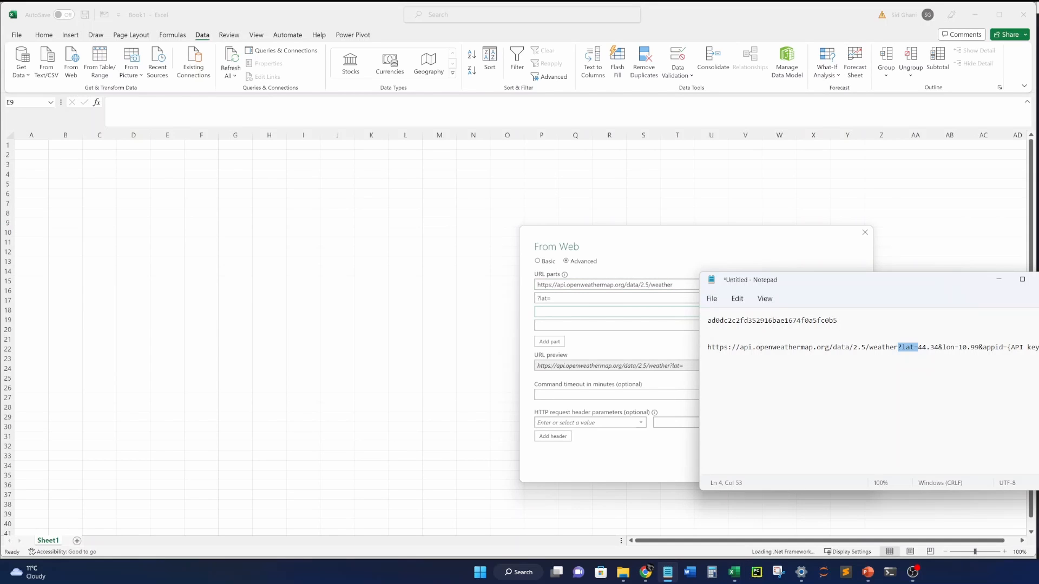
left_click_drag(939, 347, 951, 347)
key("ctrl+c")
key("alt+Tab")
key("ctrl+v")
key("alt+Tab")
left_click_drag(979, 347, 999, 346)
left_click(601, 325)
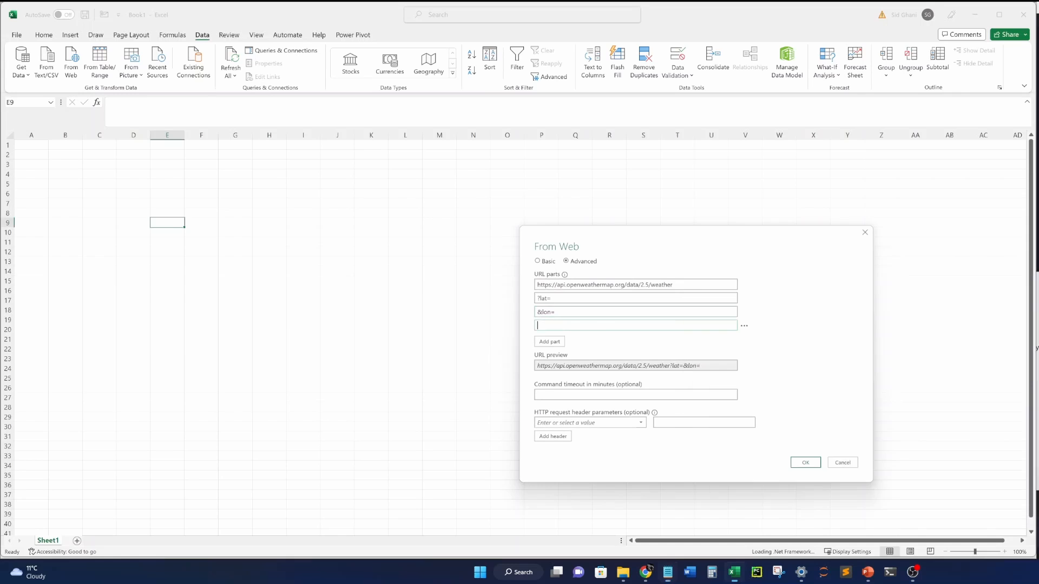
key("ctrl+v")
Search Google for "london lat lon" in the incognito Chrome window, copy the latitude 51.50, and return to Excel.
left_click(598, 298)
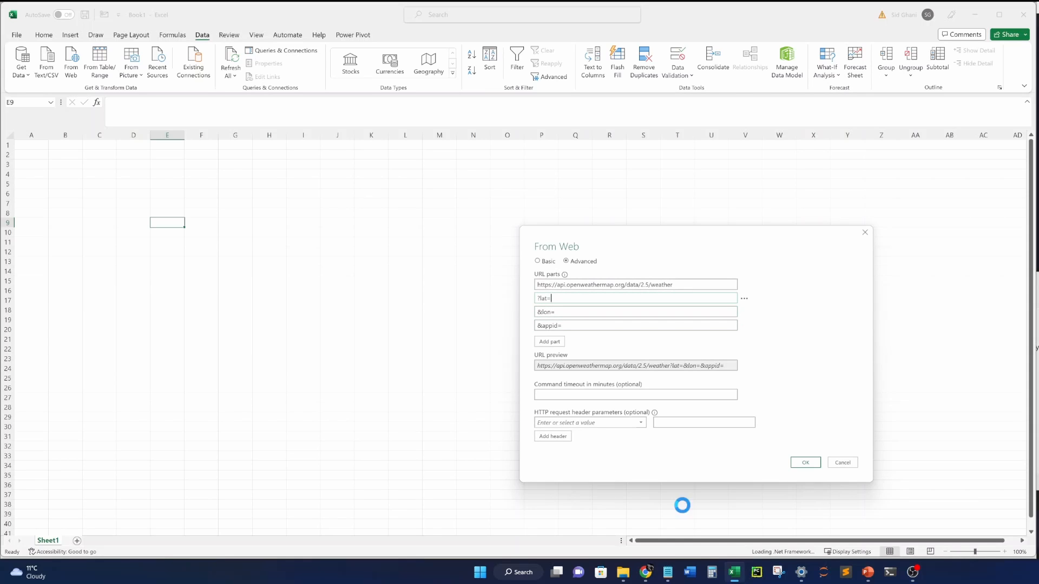
mouse_move(644, 571)
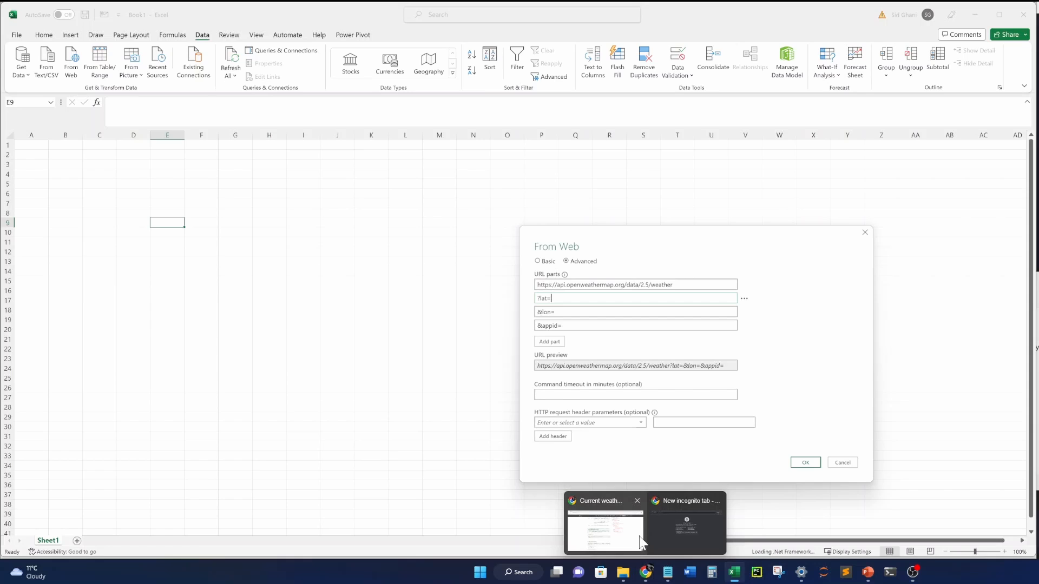
left_click(656, 534)
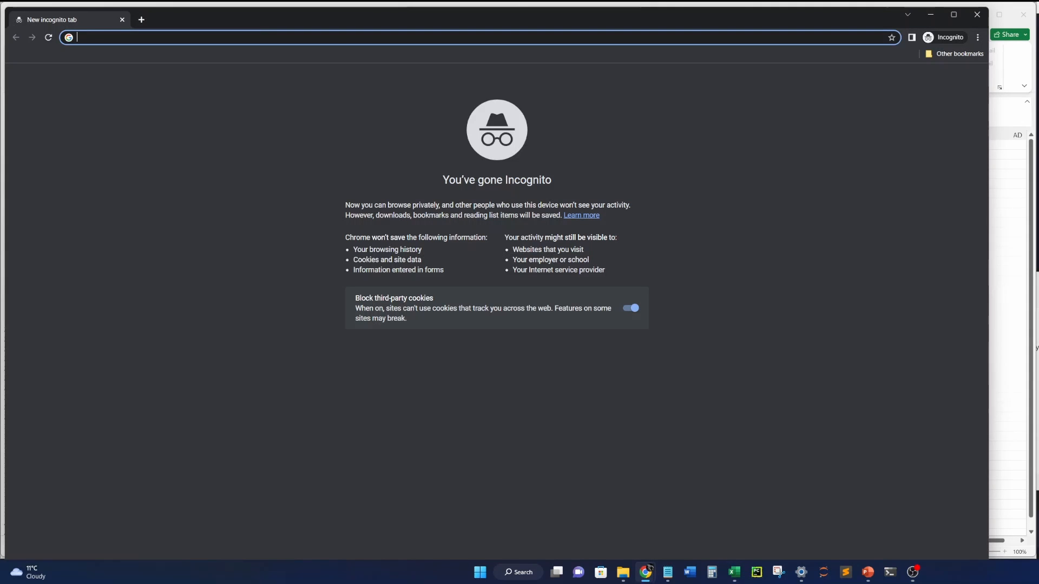
type("google.com")
key("Return")
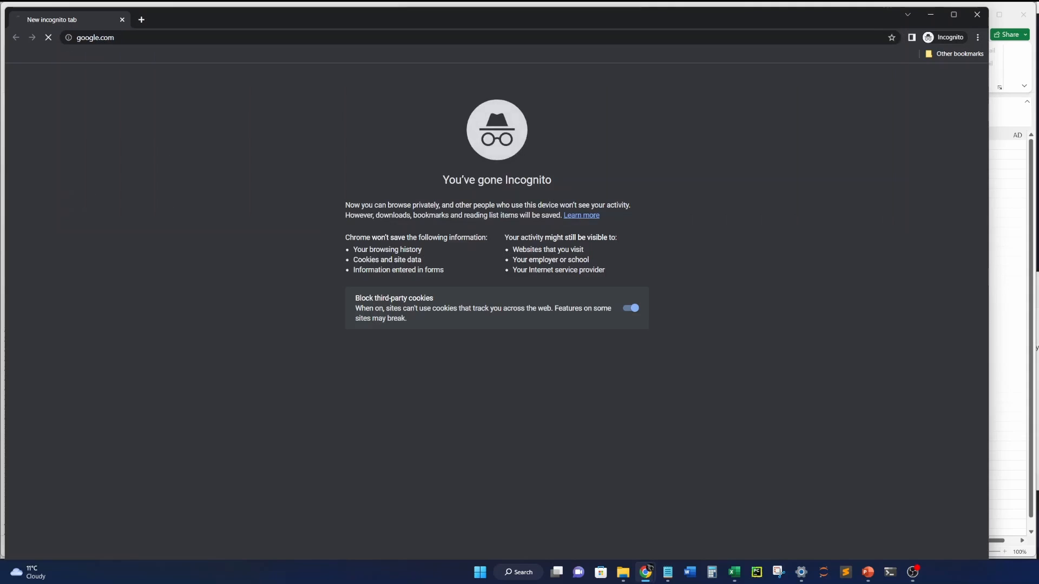
left_click(554, 441)
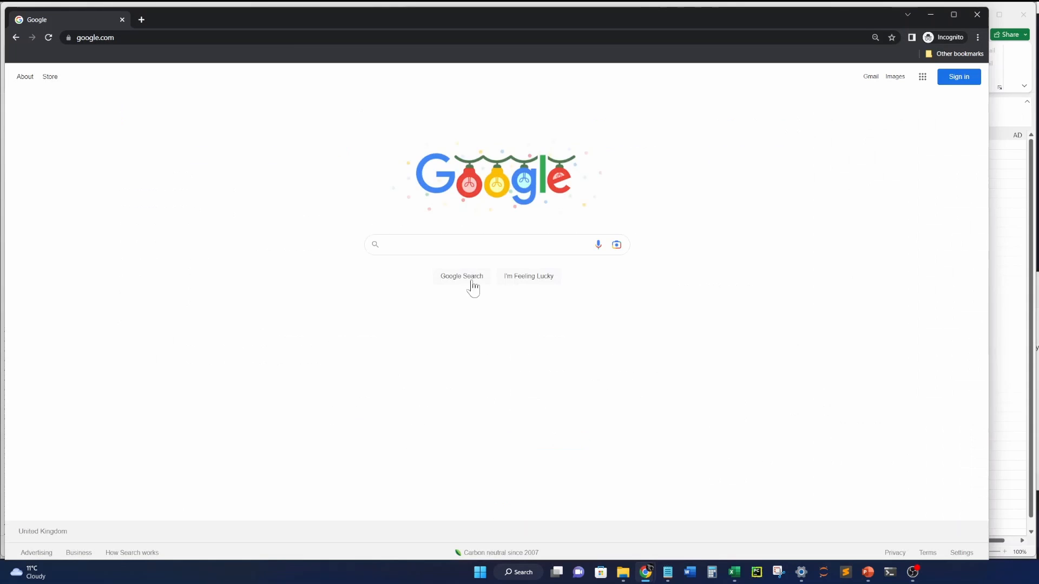
left_click(458, 246)
type("l")
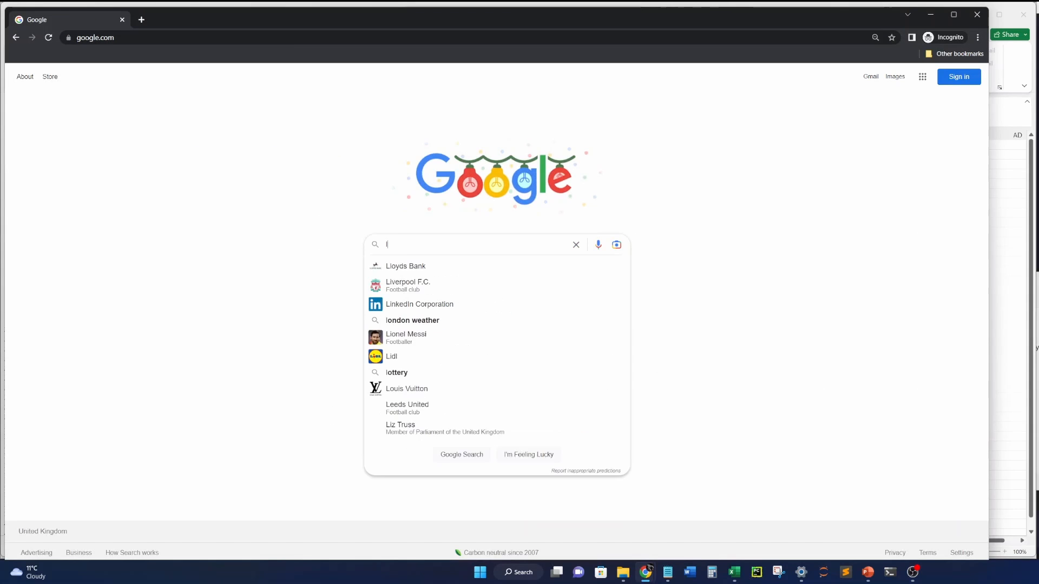
type("ondon lat lon")
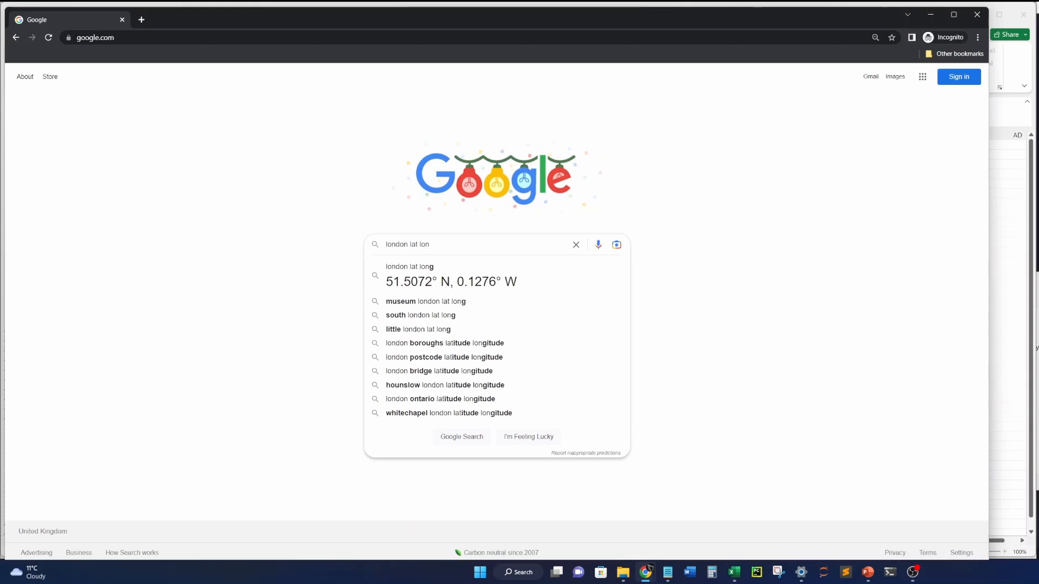
key("Return")
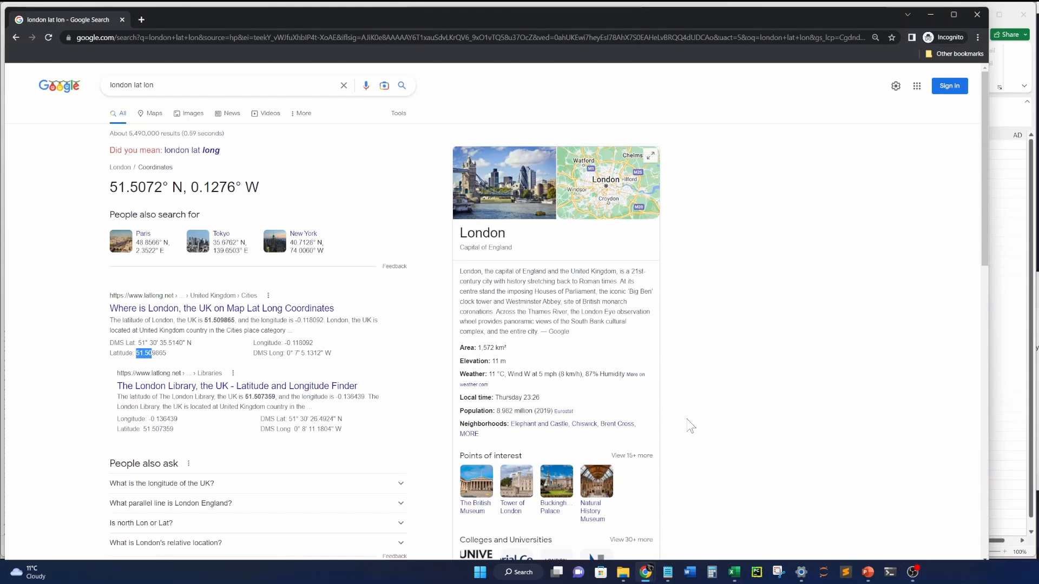
key("alt+Tab")
left_click(554, 312)
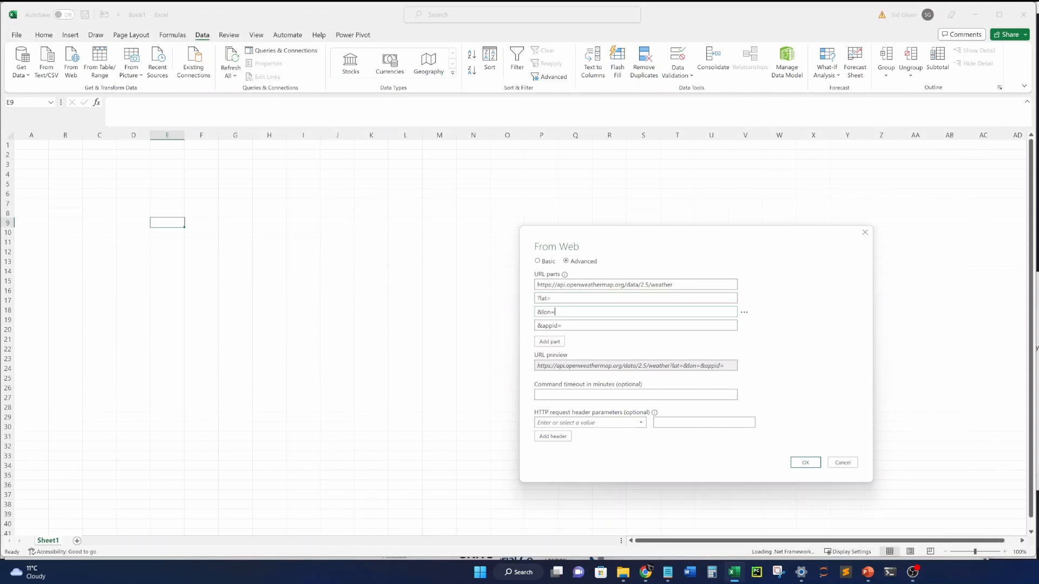
type("51.50")
left_click(572, 298)
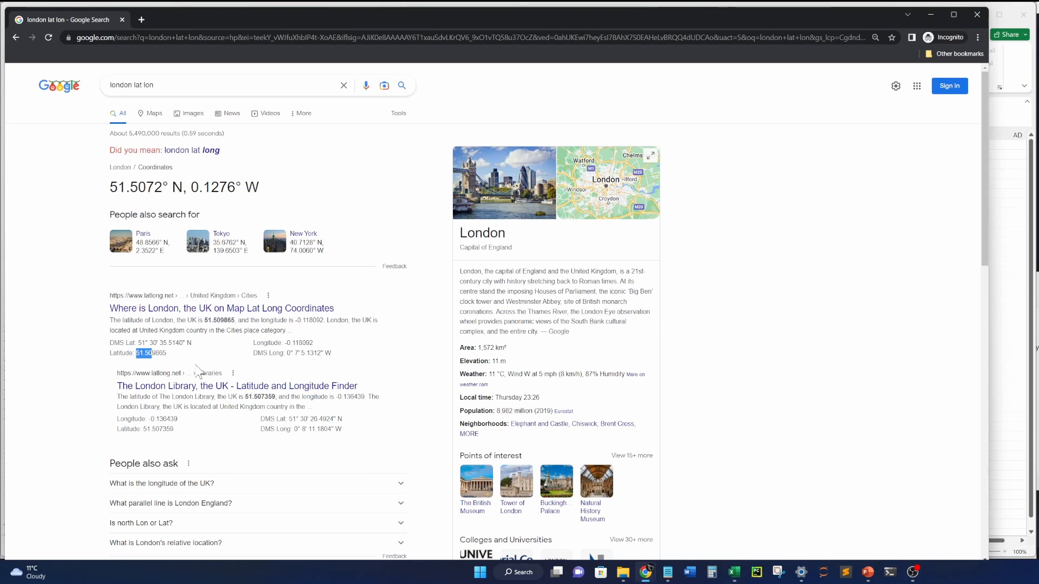
key("alt+Tab")
key("ctrl+v")
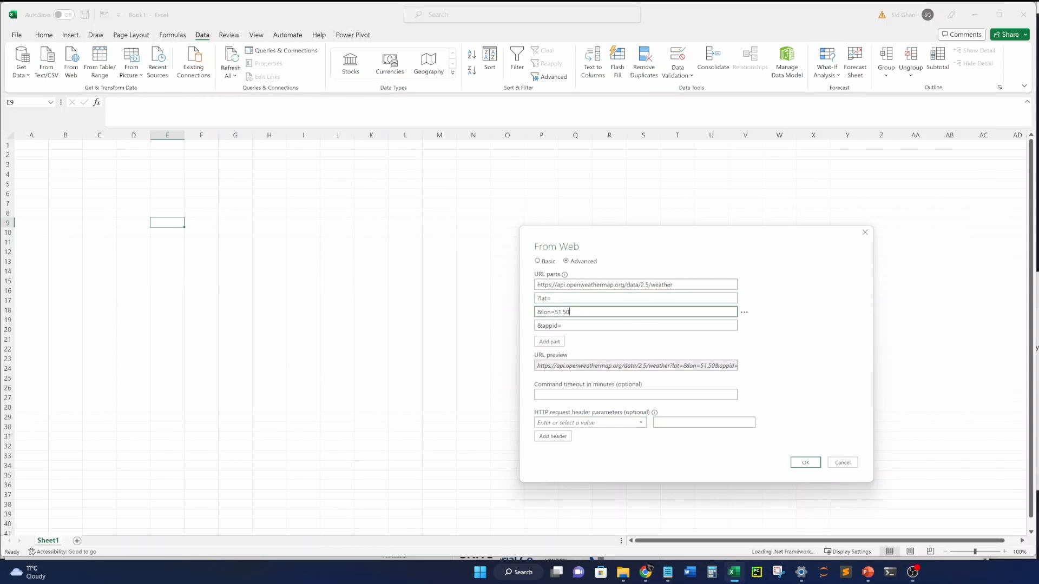
double_click(561, 312)
key("BackSpace")
left_click(550, 298)
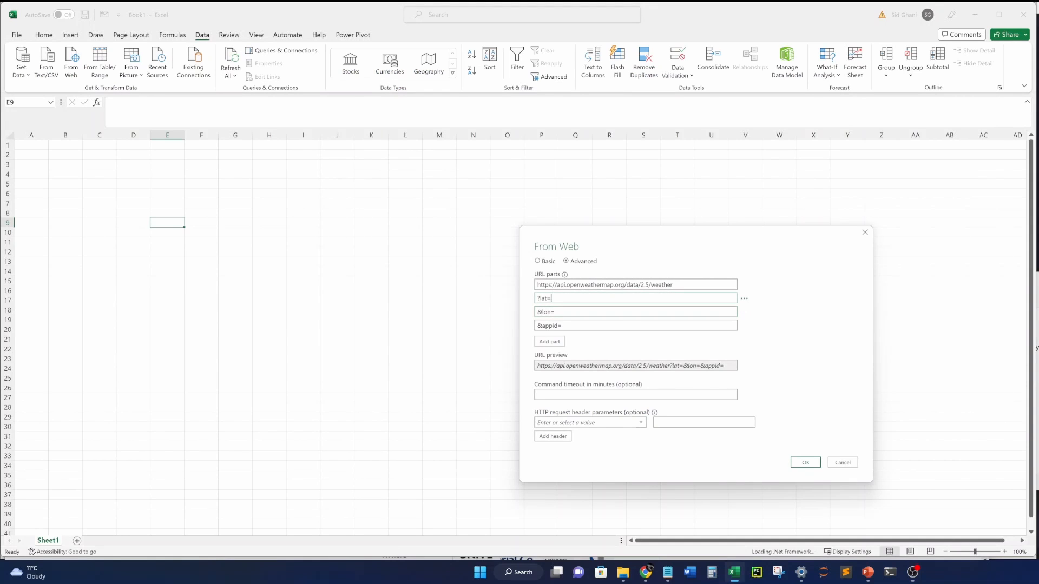
Complete the second and third URL parts as ?lat=51.50 and &lon=-0.11, checking London's longitude in the Google results.
key("ctrl+v")
key("alt+Tab")
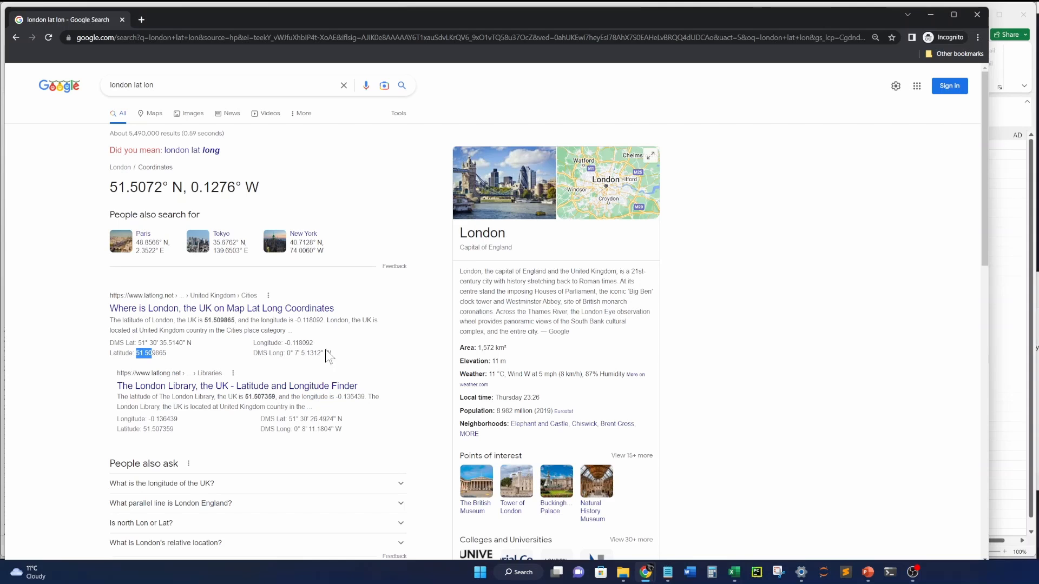
key("alt+Tab")
key("alt+Tab")
key("alt+Tab")
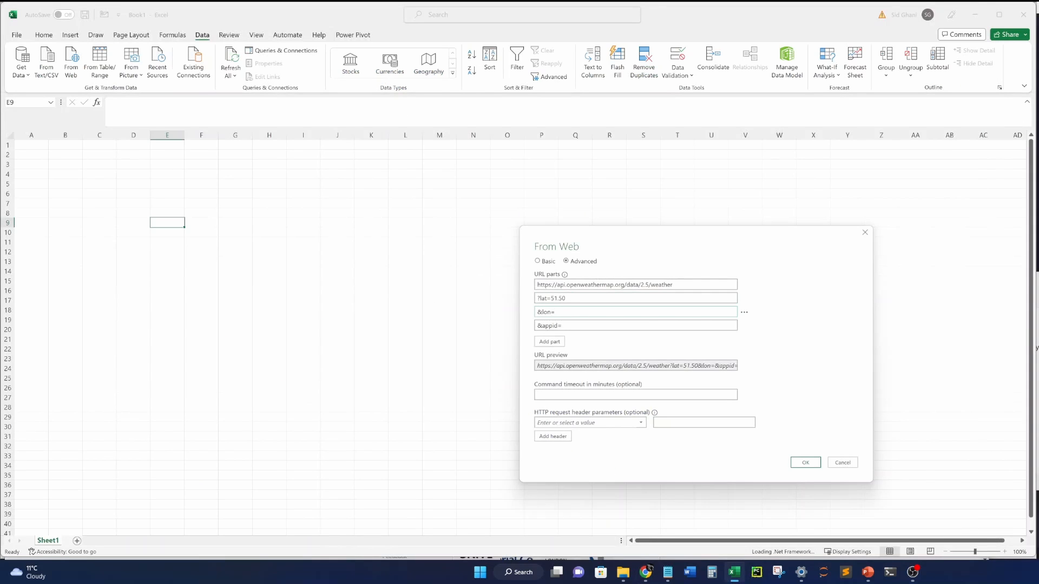
type("-0.11")
Copy the API key from Notepad and append it to the &appid= URL part in the web import.
left_click(573, 325)
left_click(666, 574)
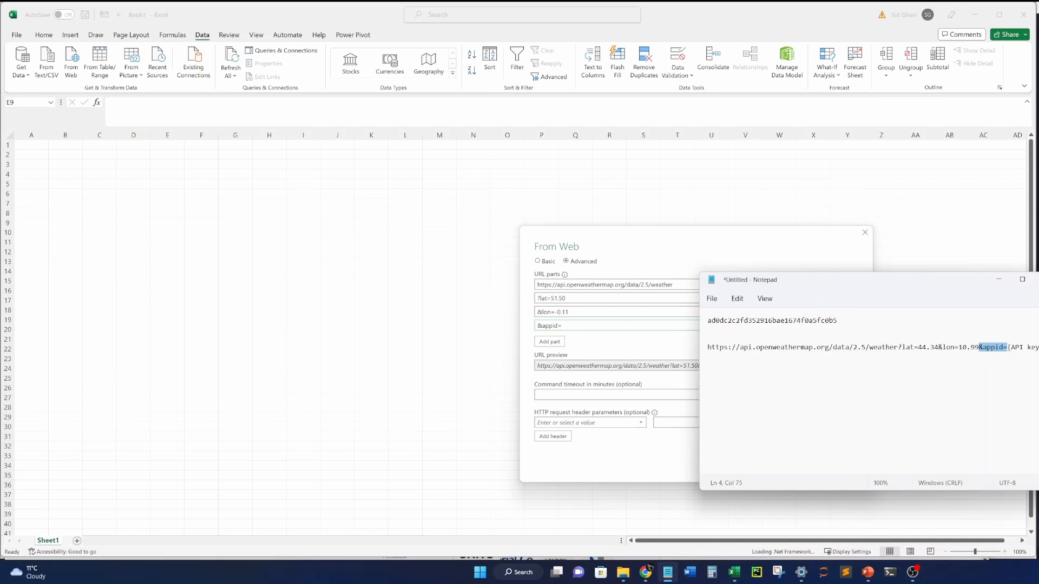
left_click_drag(837, 320, 706, 320)
key("alt+Tab")
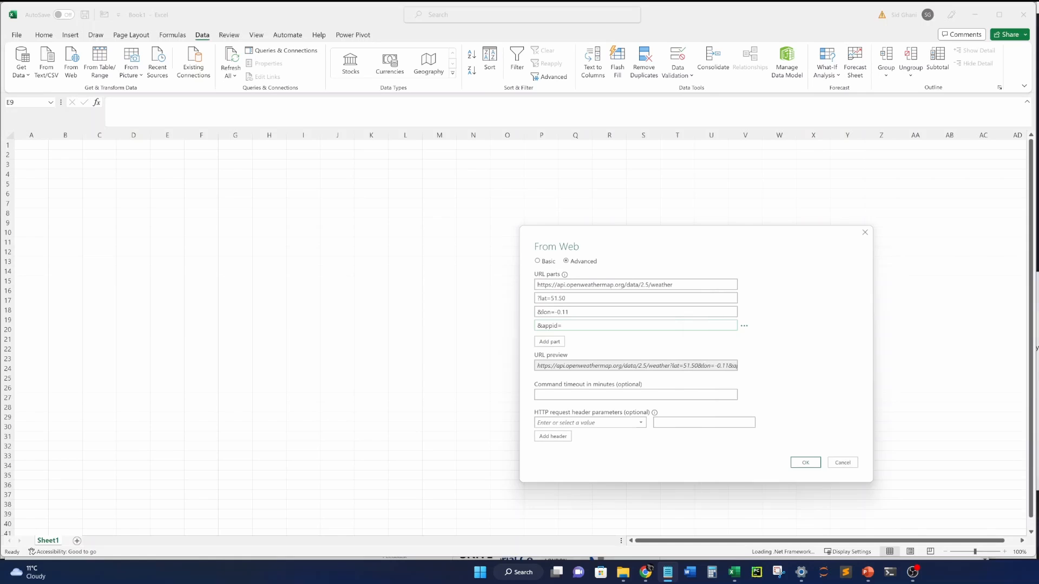
key("ctrl+v")
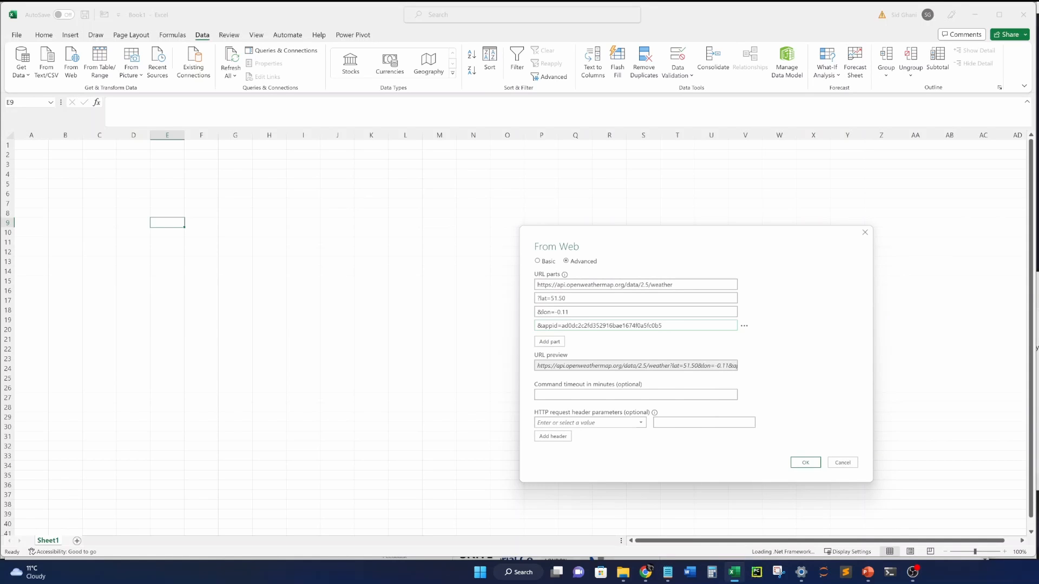
Add a fifth URL part and copy &units=metric from the metric example in OpenWeather's units of measurement documentation.
left_click(553, 342)
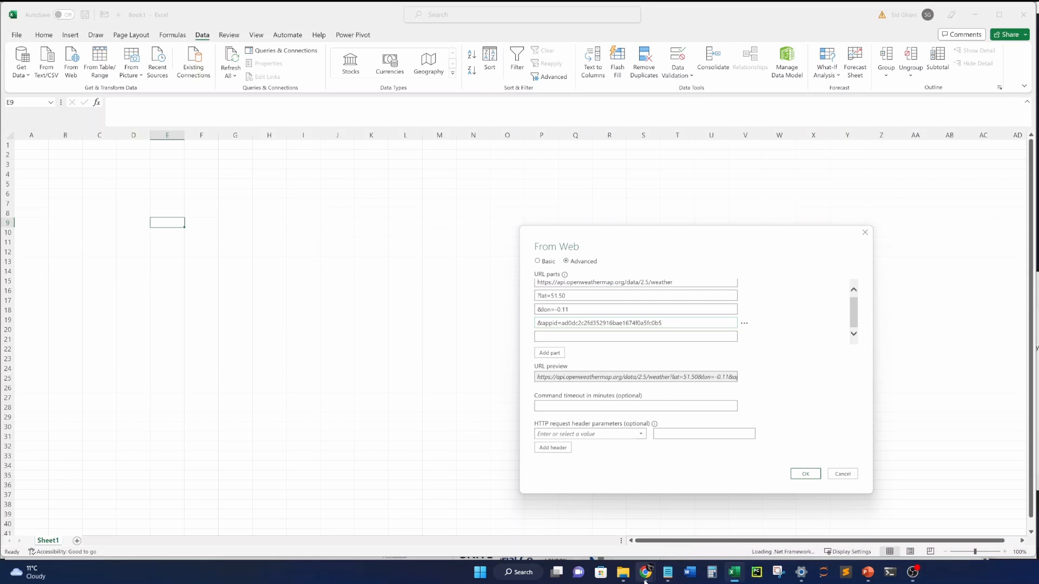
mouse_move(644, 581)
left_click(605, 531)
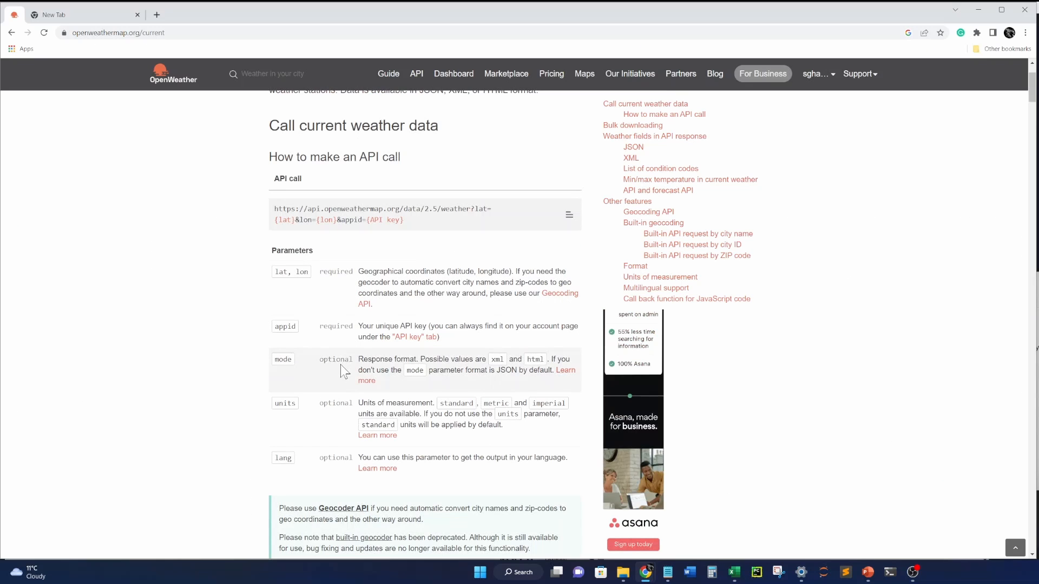
left_click(378, 437)
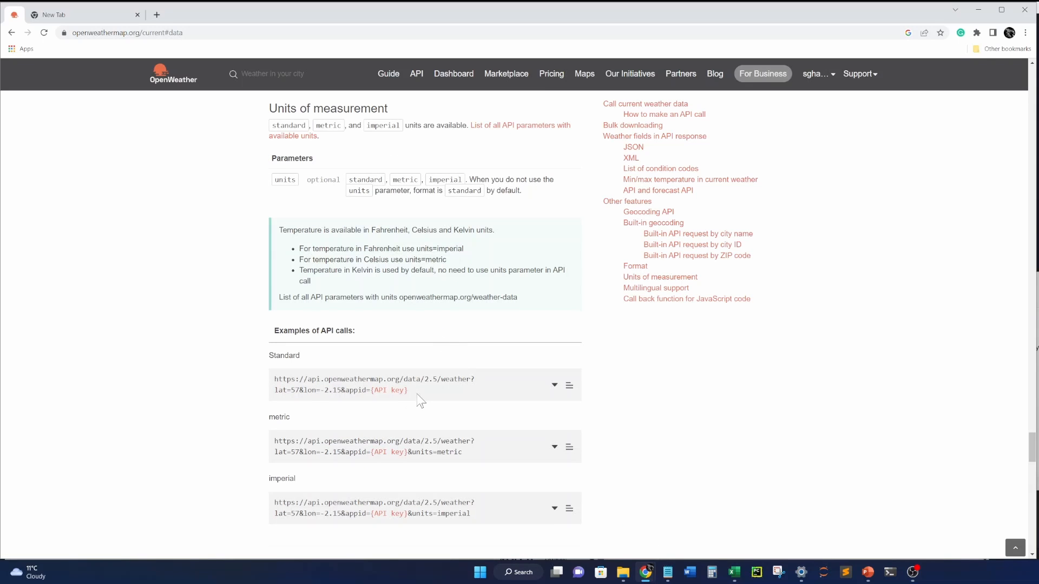
left_click_drag(409, 390, 274, 379)
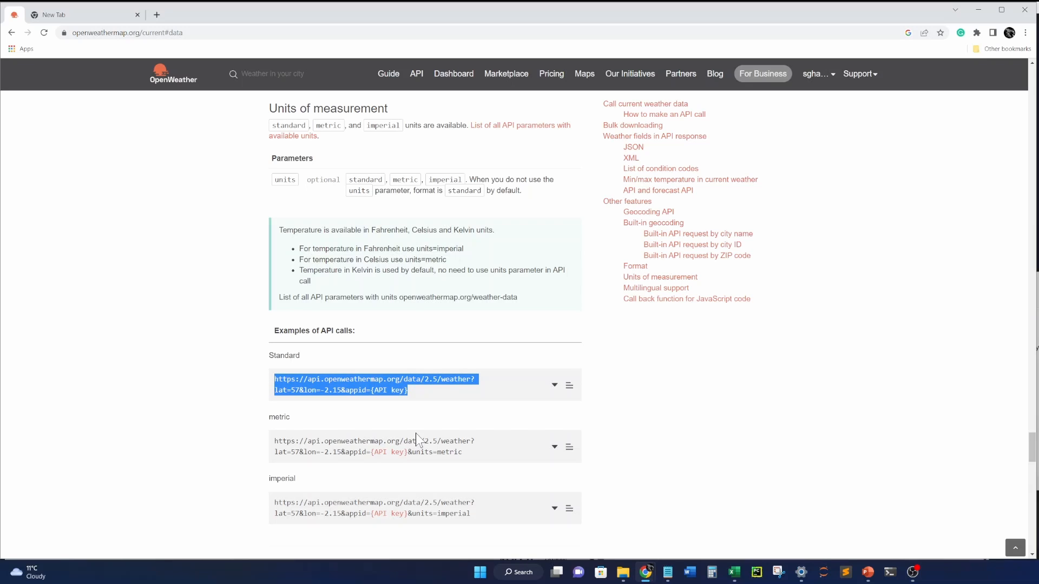
left_click_drag(462, 453, 408, 453)
key("ctrl+c")
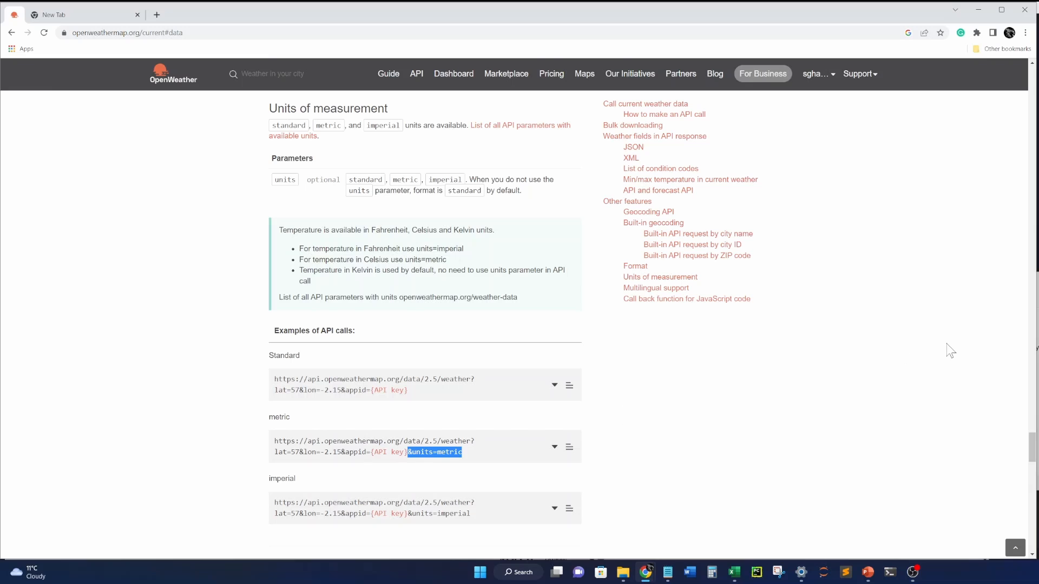
Fill the fifth URL part with &units=metric and submit the web import to load the response into Power Query.
key("alt+Tab")
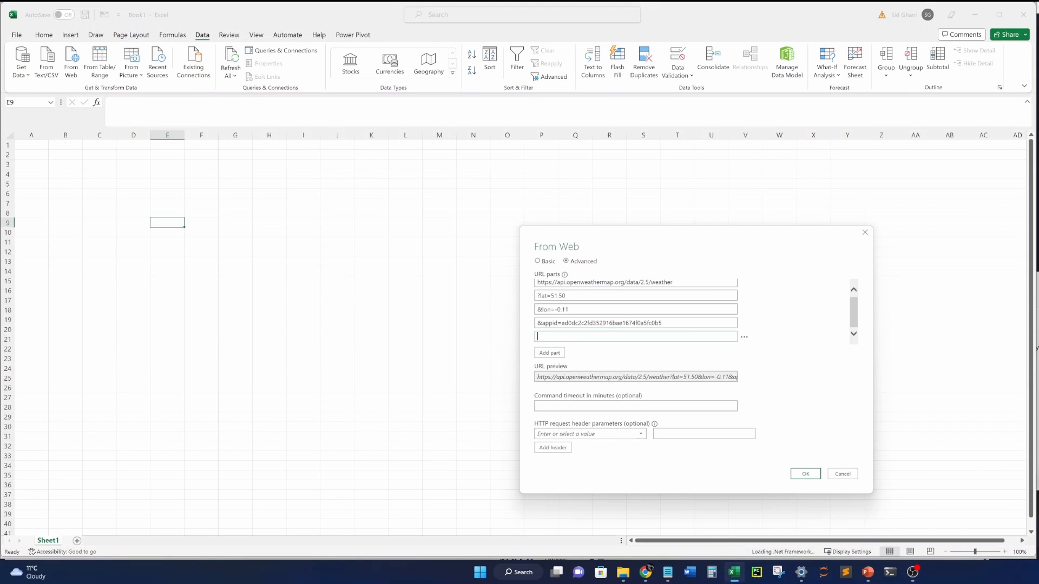
key("ctrl+v")
scroll(580, 350, "up", 1)
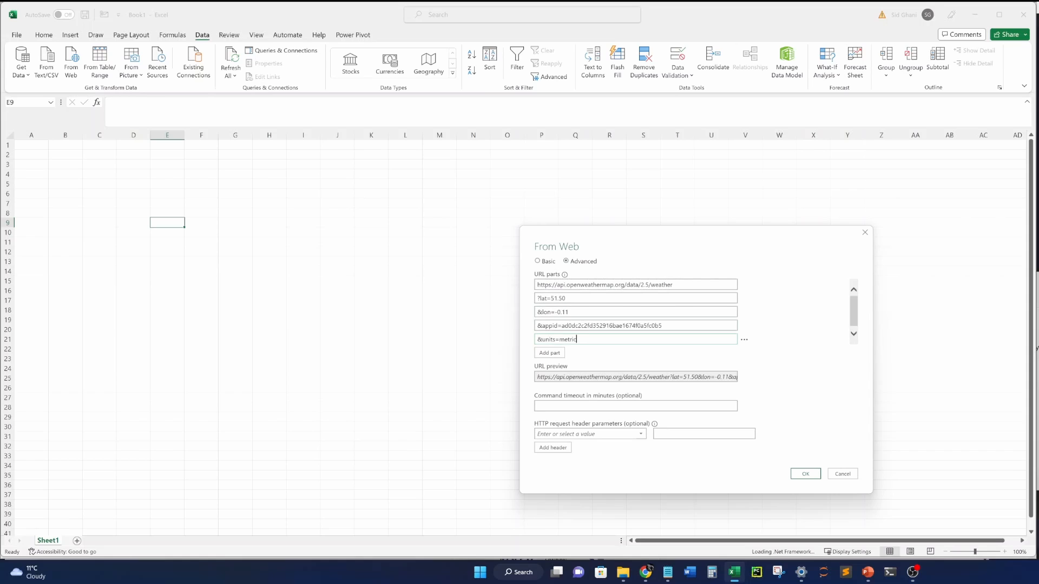
scroll(579, 345, "down", 1)
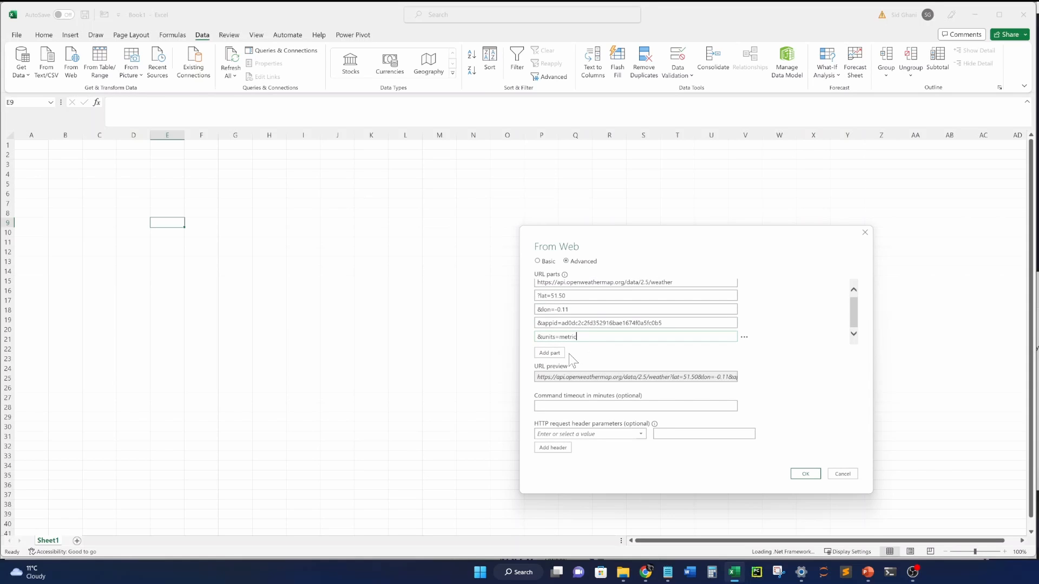
double_click(562, 337)
left_click(801, 473)
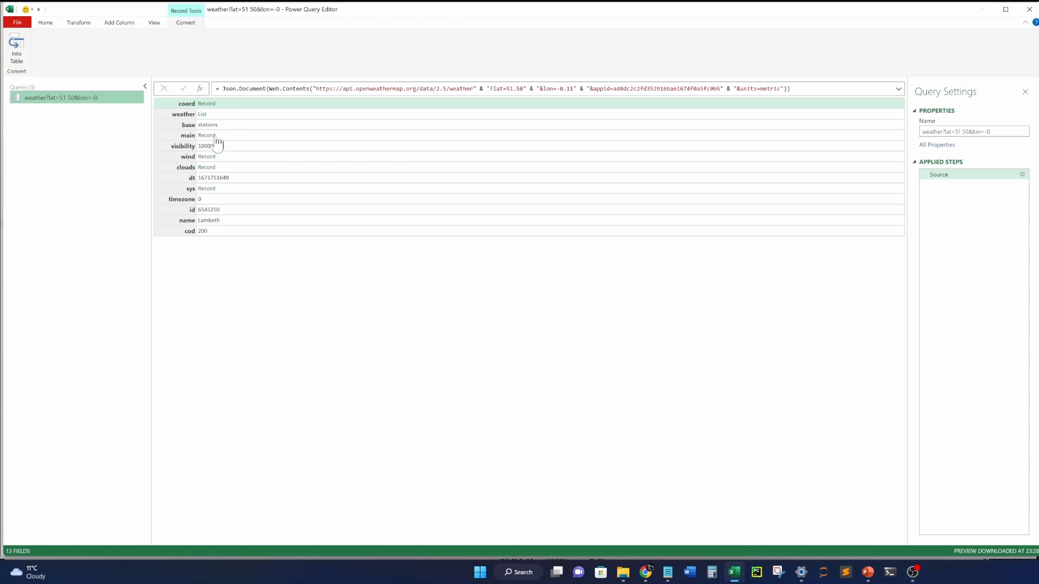
Check the returned name field, then search Google for "london lat lon" and look up the London Library's coordinates.
left_click(214, 220)
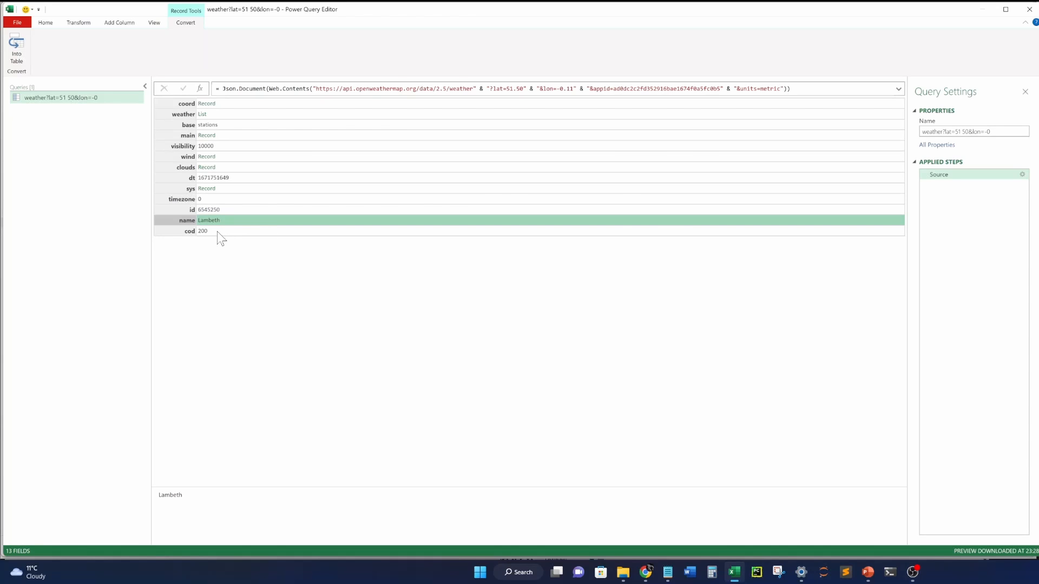
key("alt+Tab")
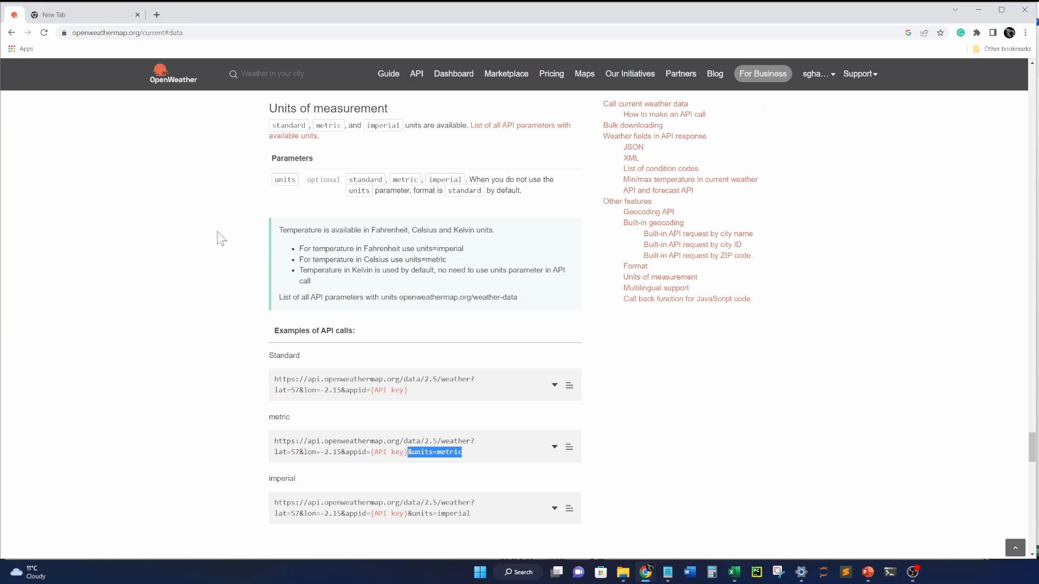
left_click(111, 21)
key("ctrl+l")
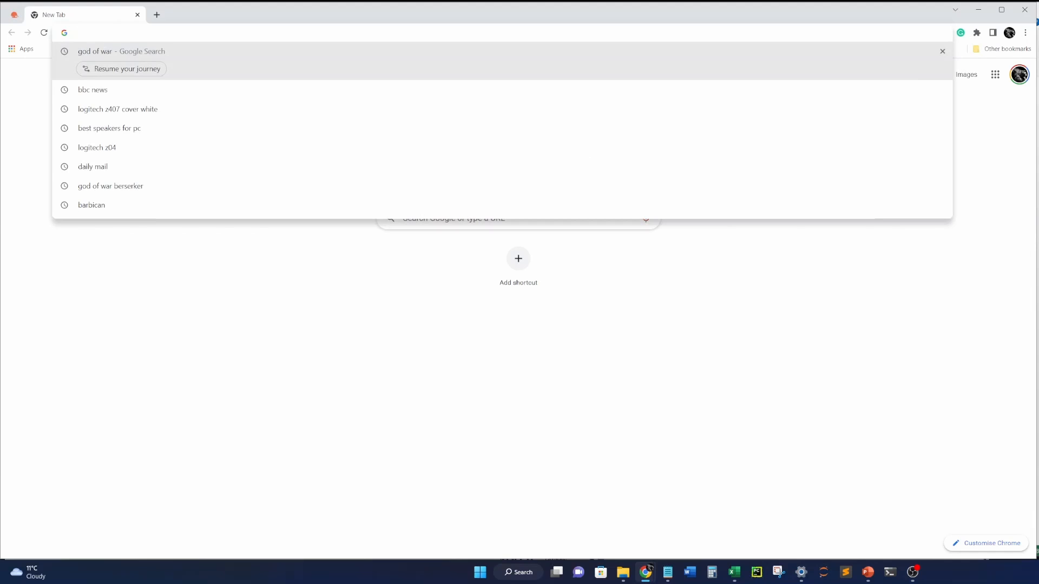
type("london ")
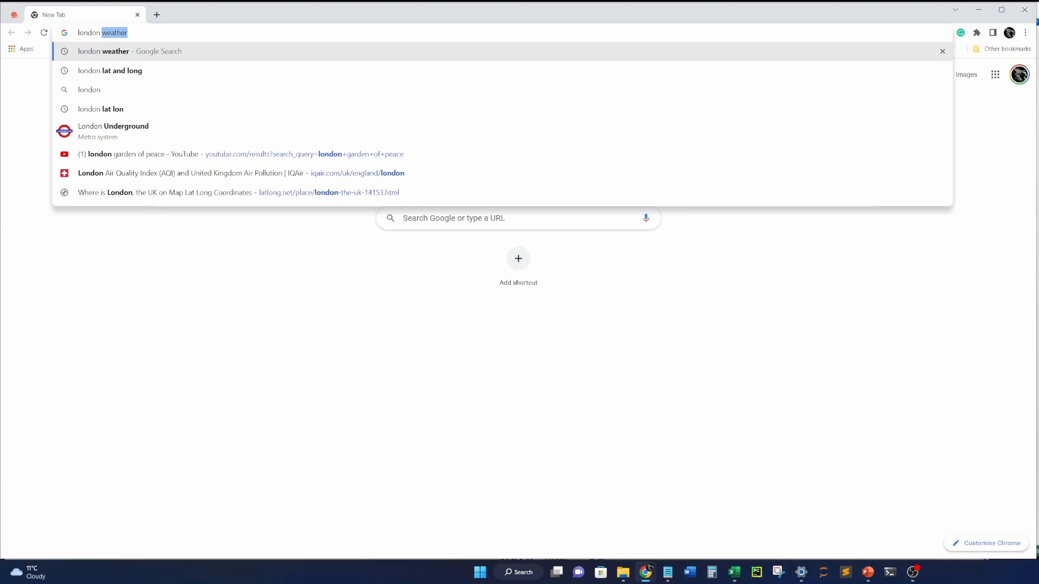
type("lat lon")
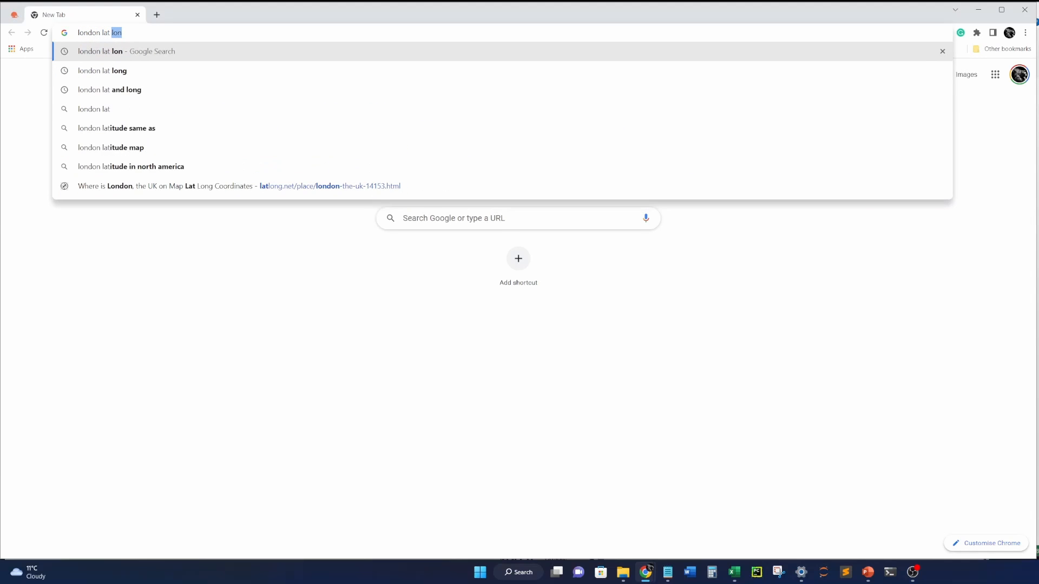
key("Return")
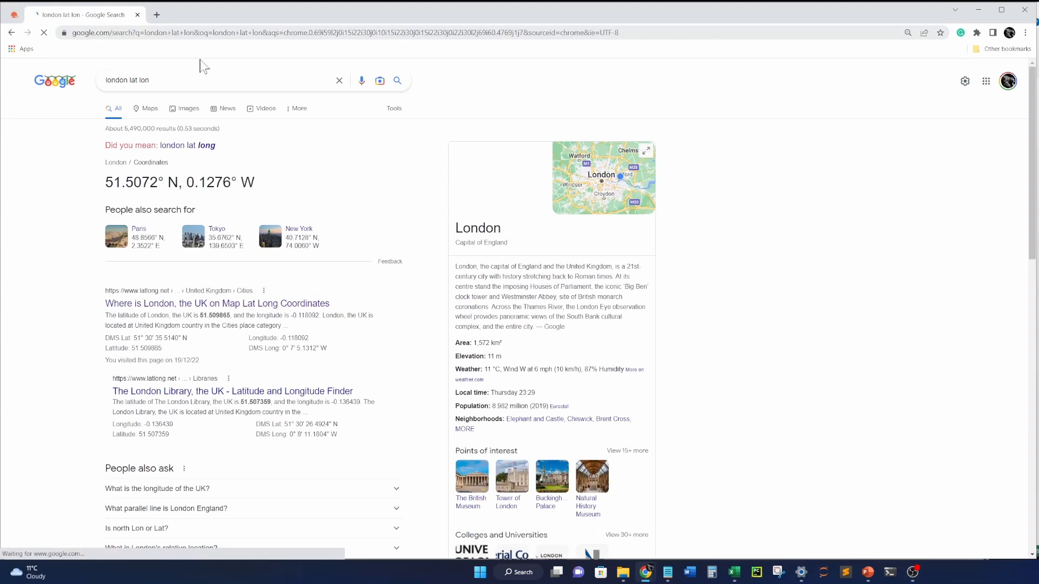
scroll(226, 239, "down", 1)
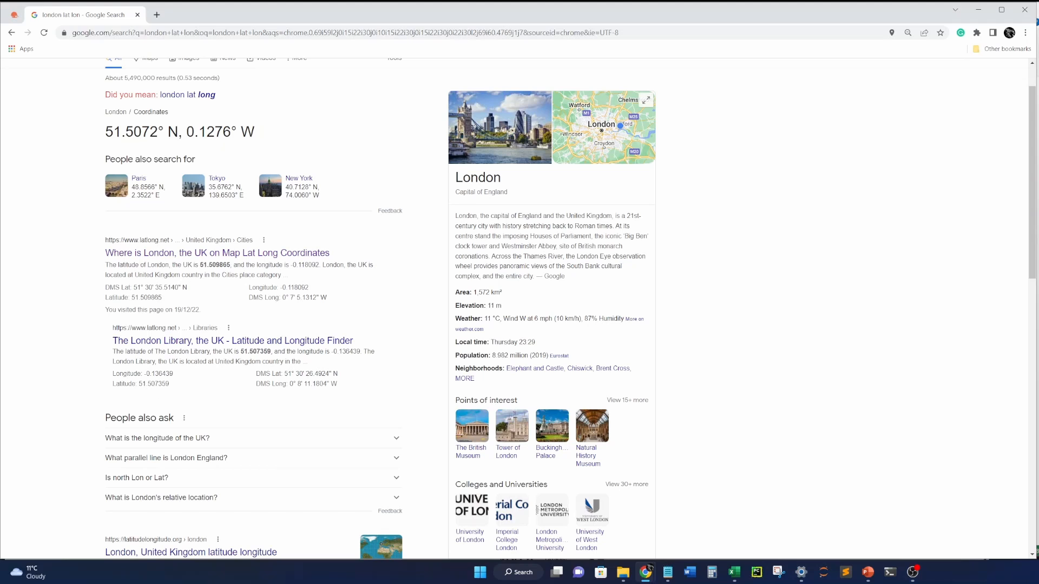
left_click_drag(139, 384, 154, 384)
Change the longitude in the Source step's formula to -0.136, keeping the latitude at 51.50, and apply it.
key("alt+Tab")
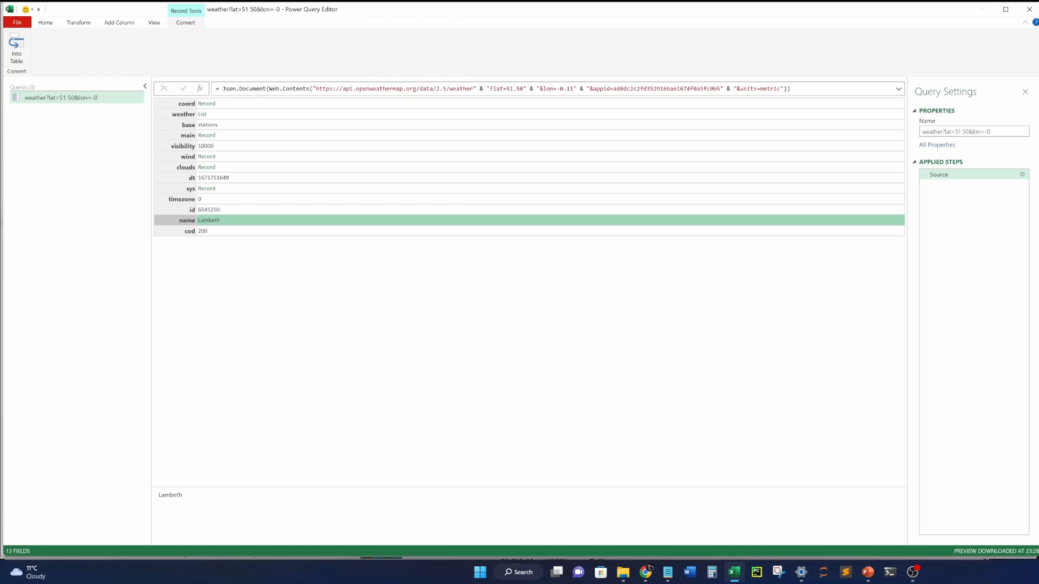
left_click(575, 89)
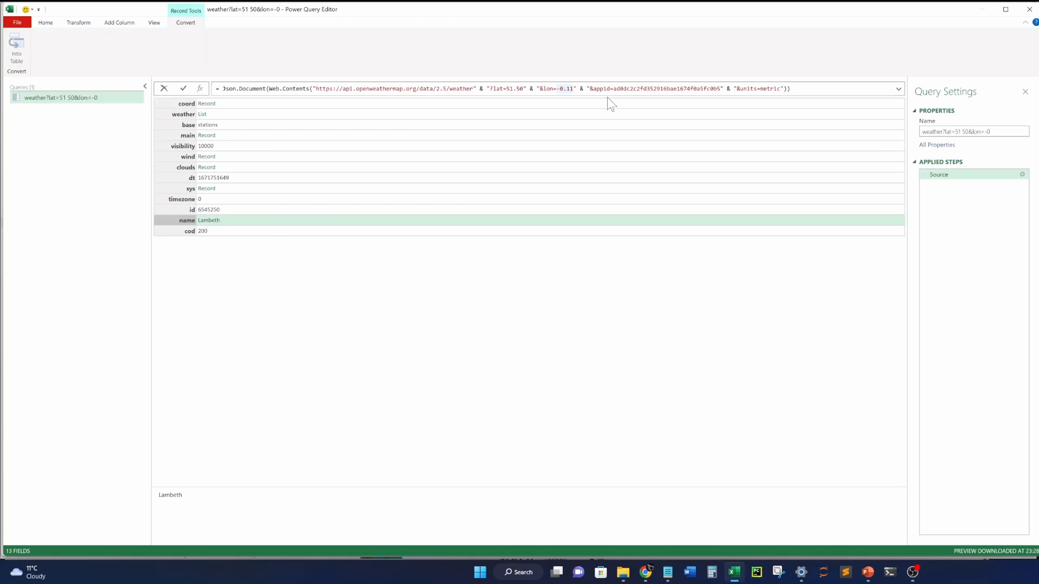
key("shift+Left")
type("36")
left_click_drag(523, 88, 506, 88)
key("alt+Tab")
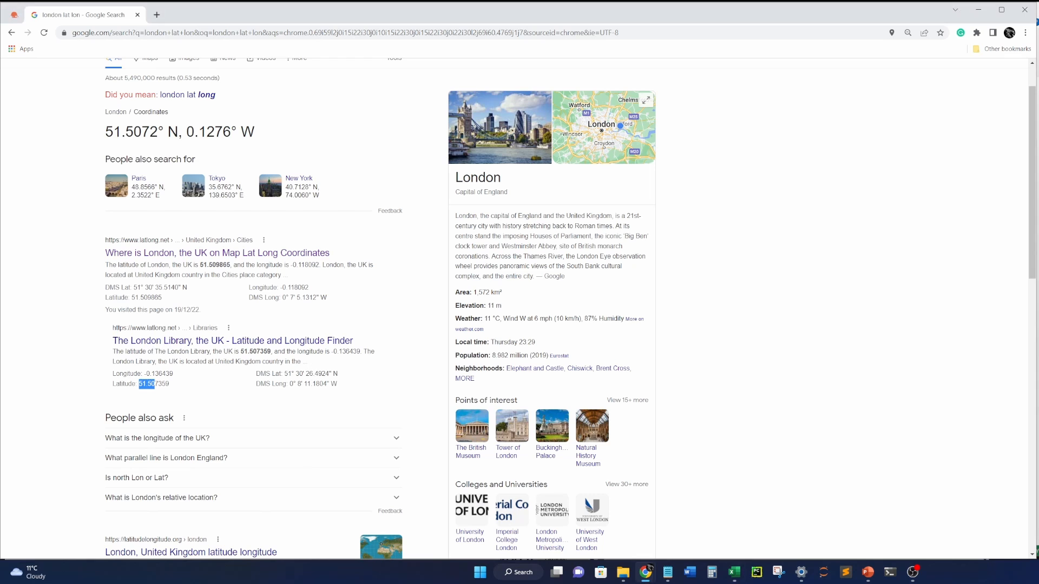
key("alt+Tab")
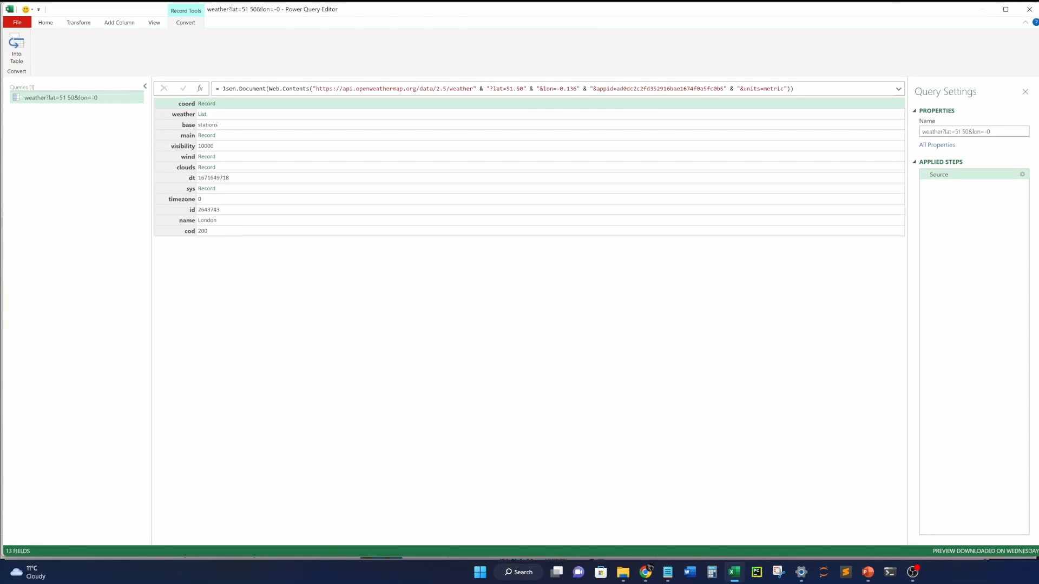
left_click(793, 88)
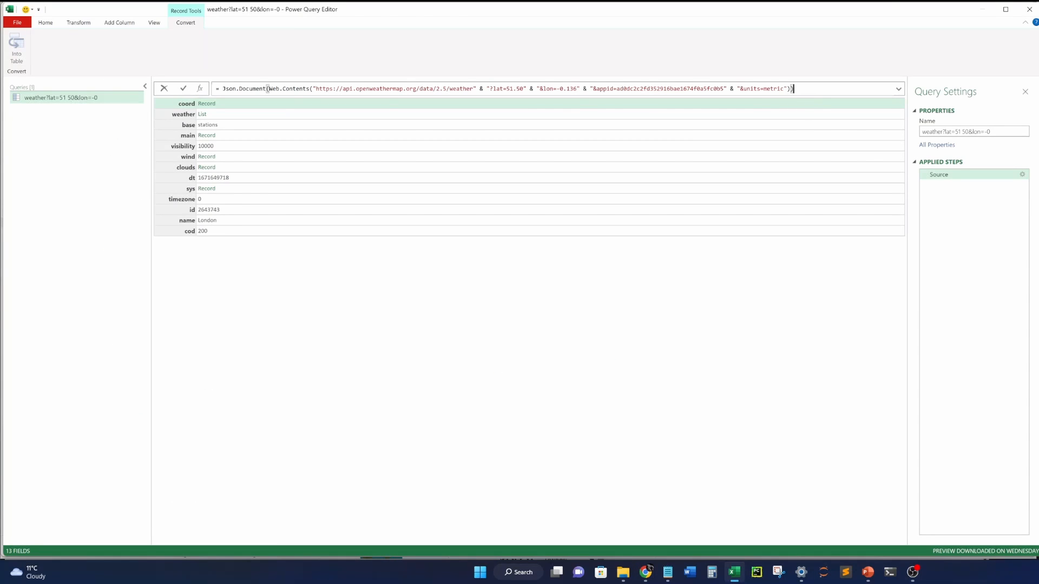
left_click(184, 88)
Check the name field of the updated response and convert the record into a table.
left_click(203, 222)
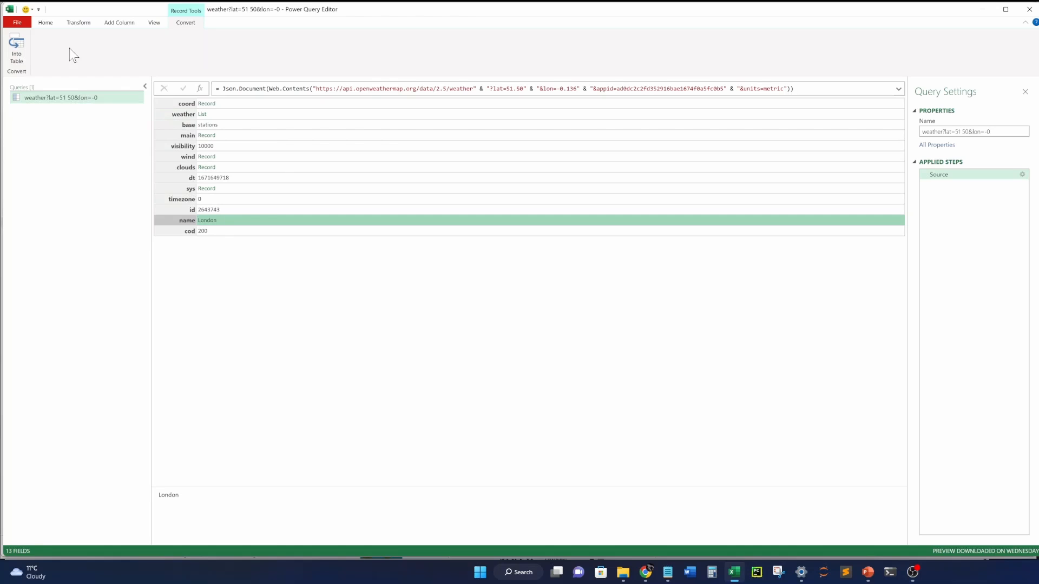
left_click(17, 49)
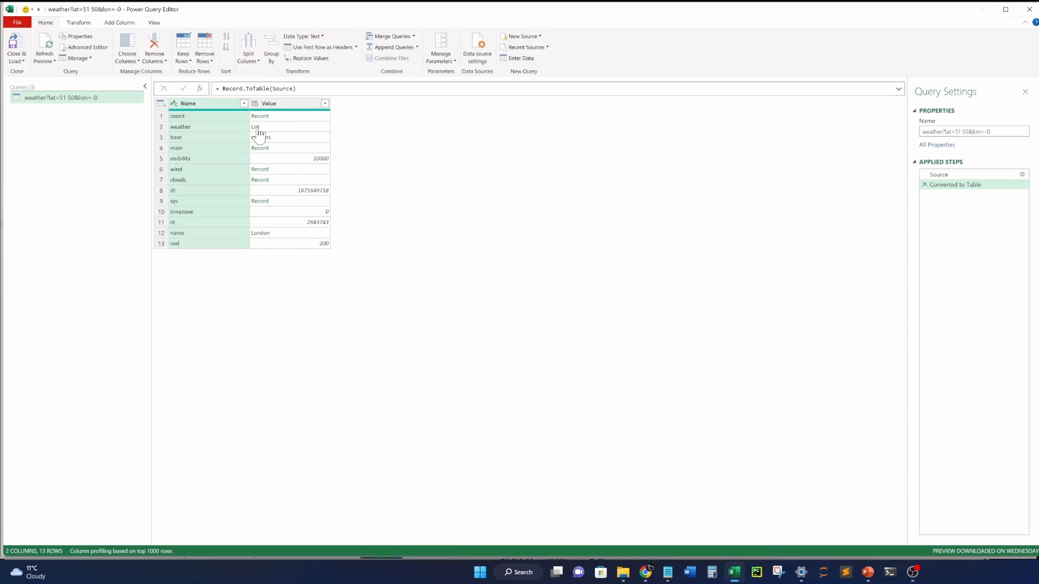
Open the OpenWeather home page in Chrome, view the current London weather, and return to Power Query.
mouse_move(645, 579)
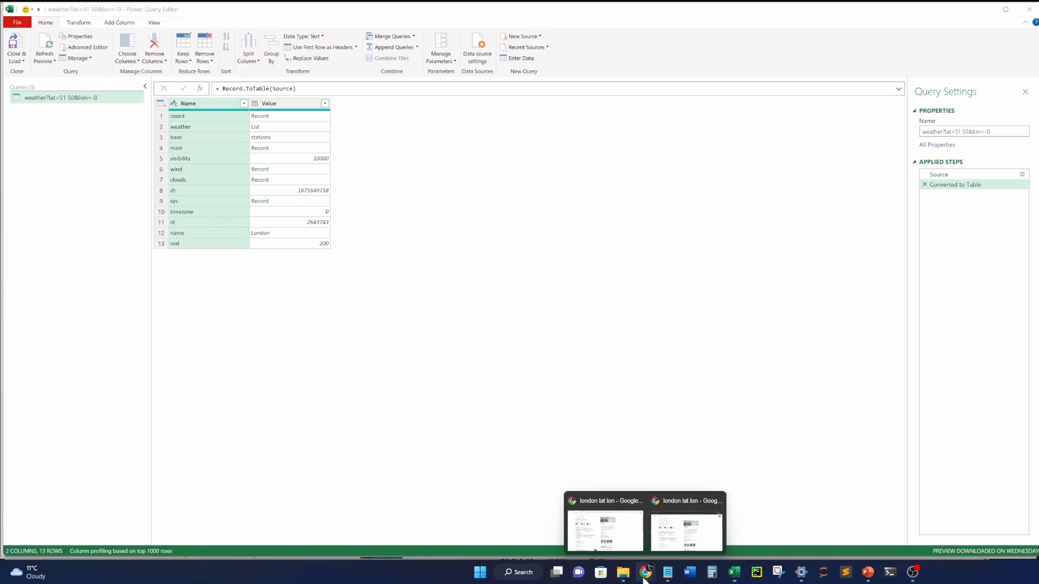
left_click(603, 545)
left_click(12, 16)
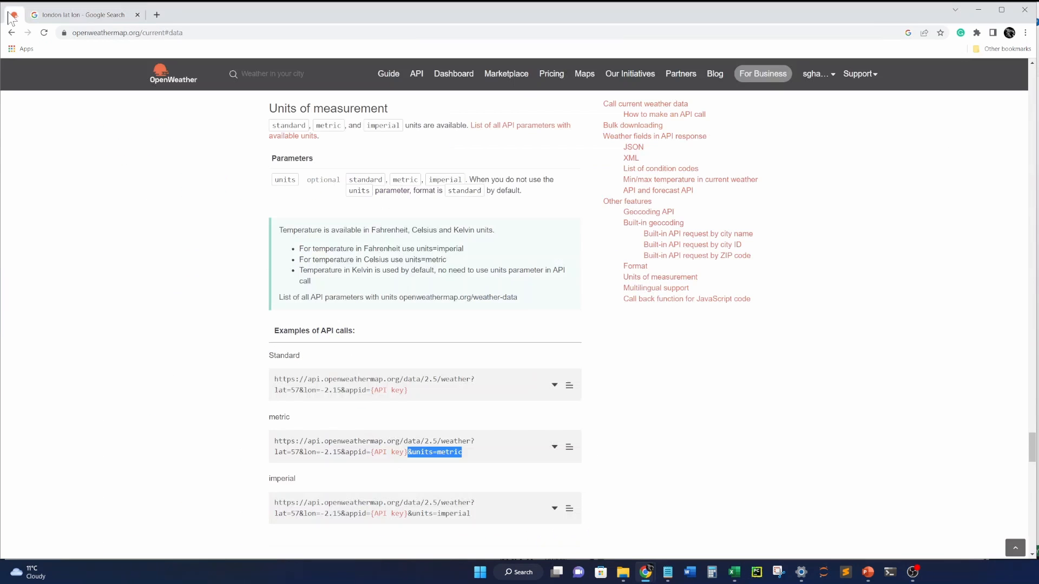
scroll(275, 242, "up", 10)
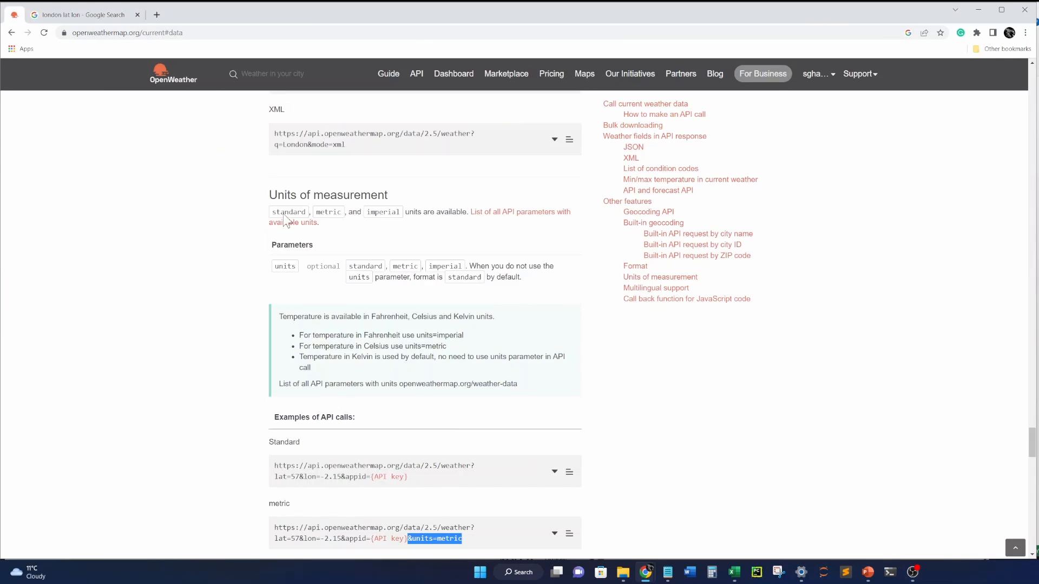
left_click(168, 83)
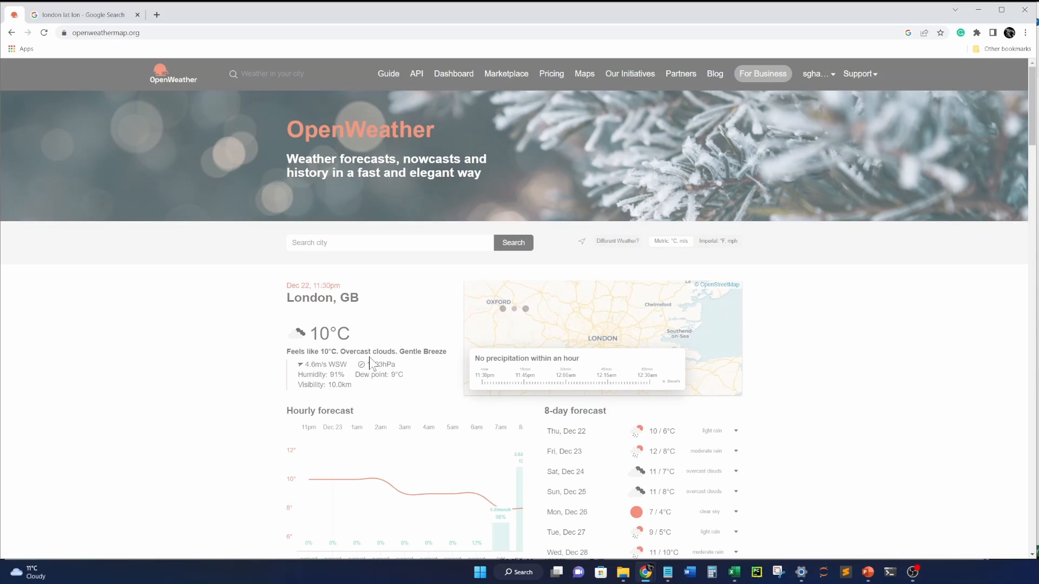
key("alt+Tab")
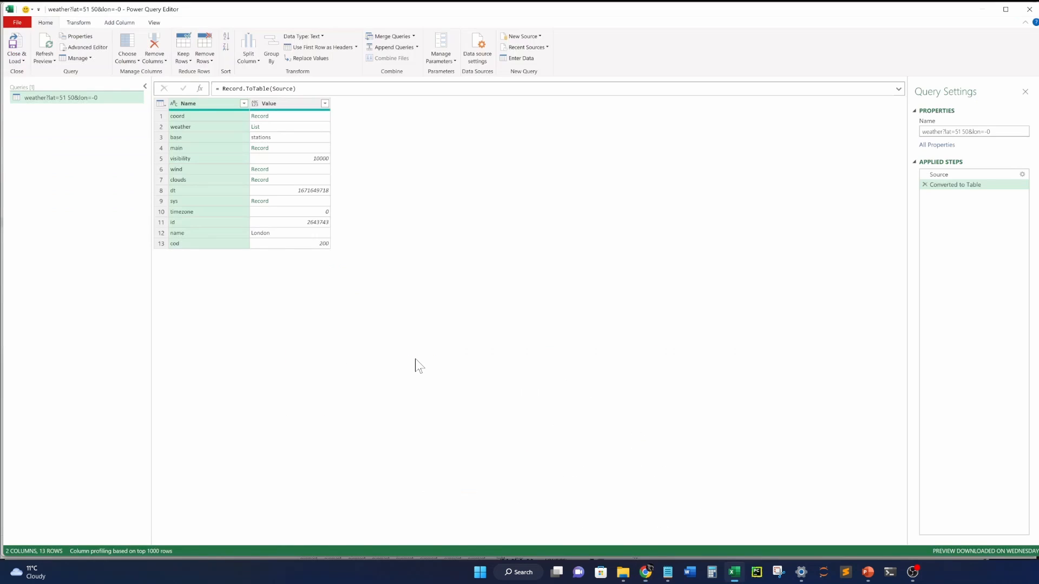
Drill down into the list in the weather row and open the record inside it.
left_click(257, 128)
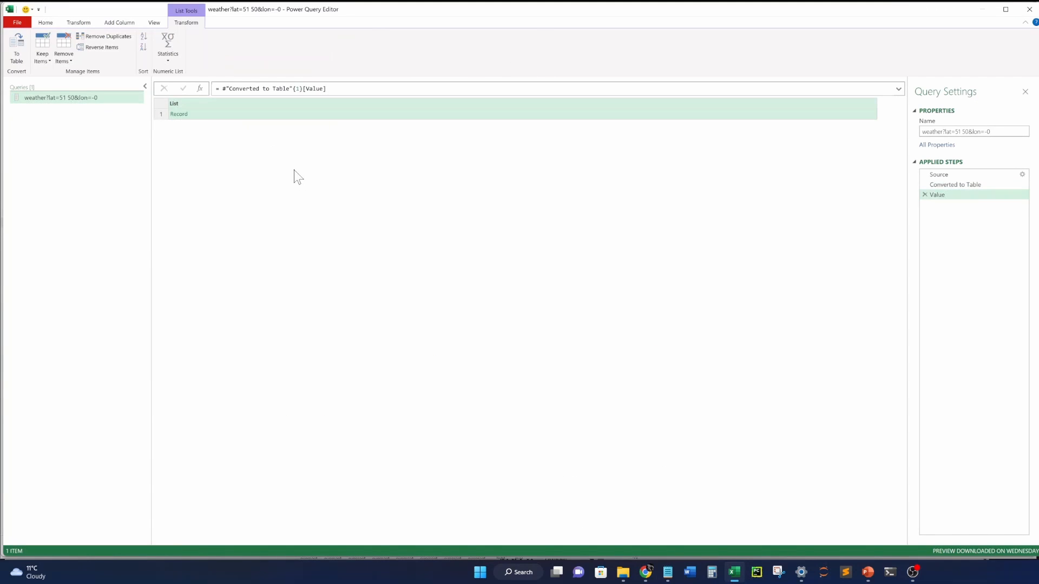
left_click(182, 115)
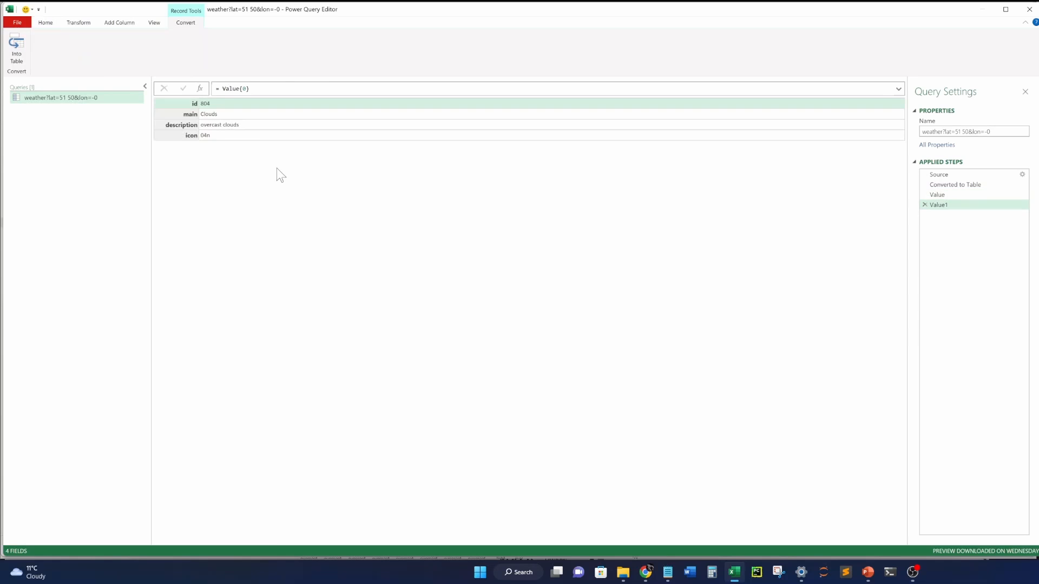
Check the description field of the weather record, and delete the Value1 and Value drill-down steps to return to the converted table.
left_click(247, 126)
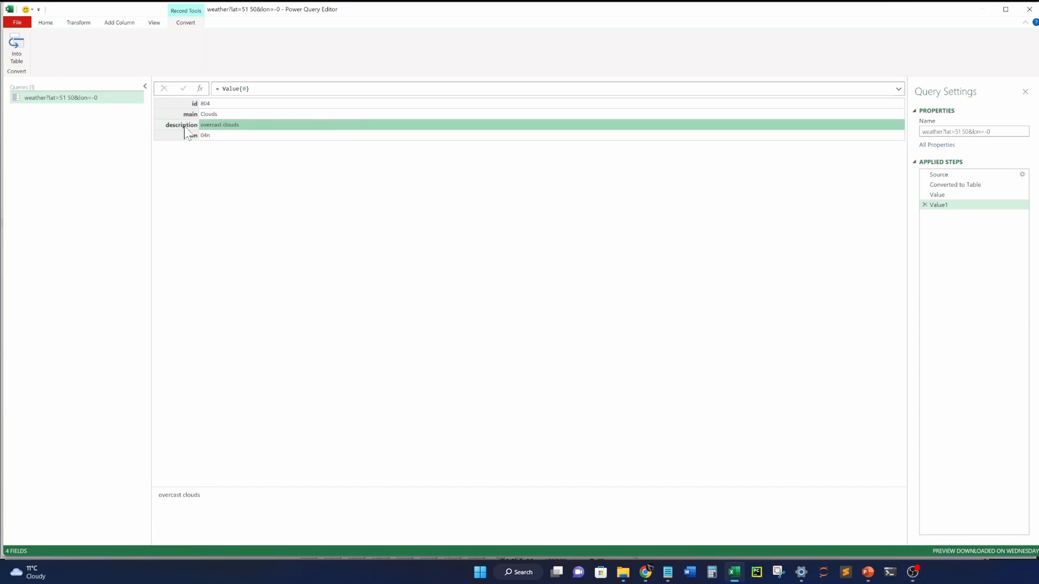
left_click(925, 204)
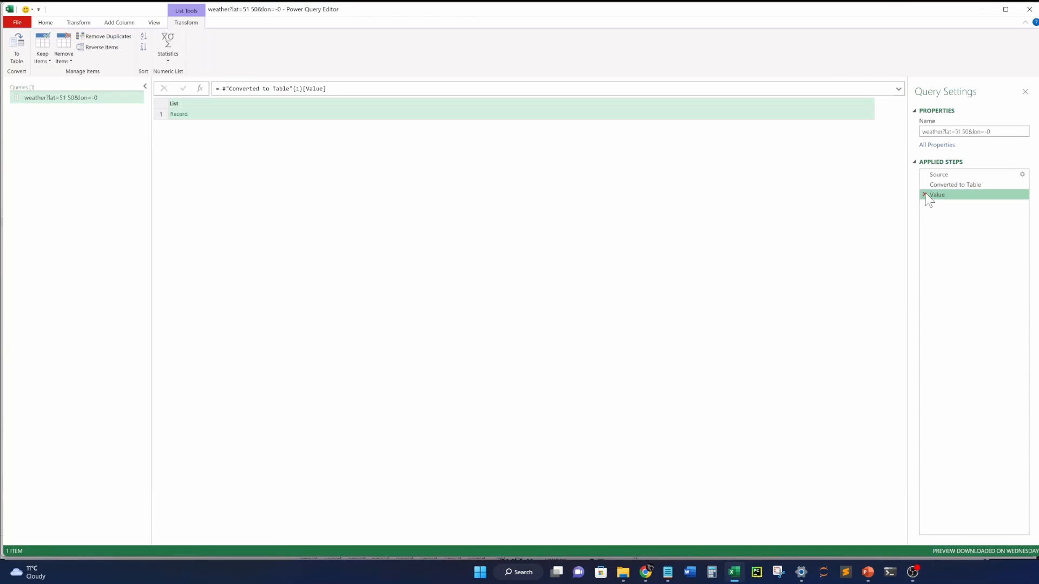
left_click(925, 195)
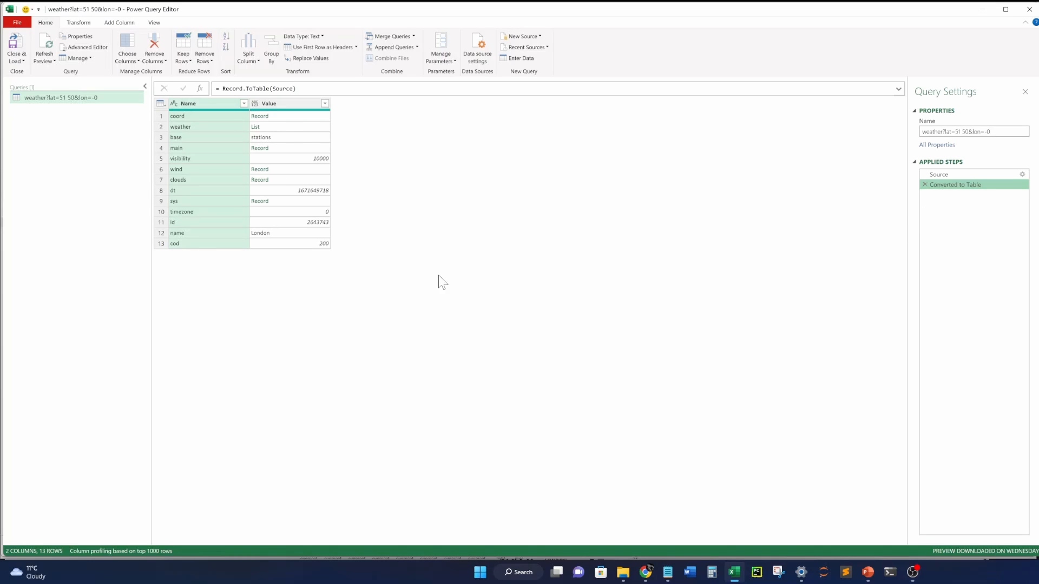
Open the record in the main row, compare its temperature with the OpenWeather page in Chrome, and remove the drill-down in Power Query.
left_click(259, 148)
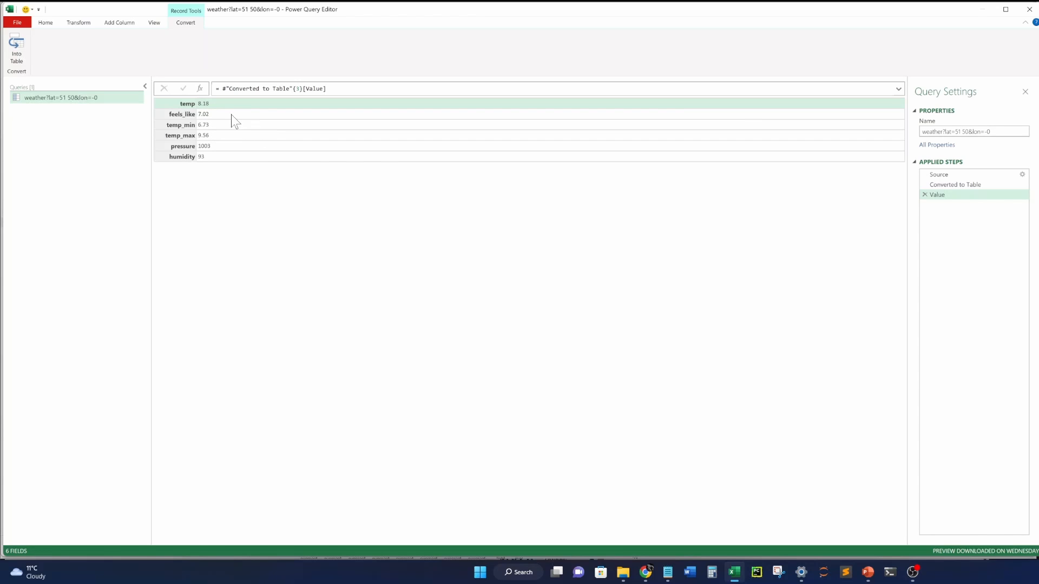
key("alt+Tab")
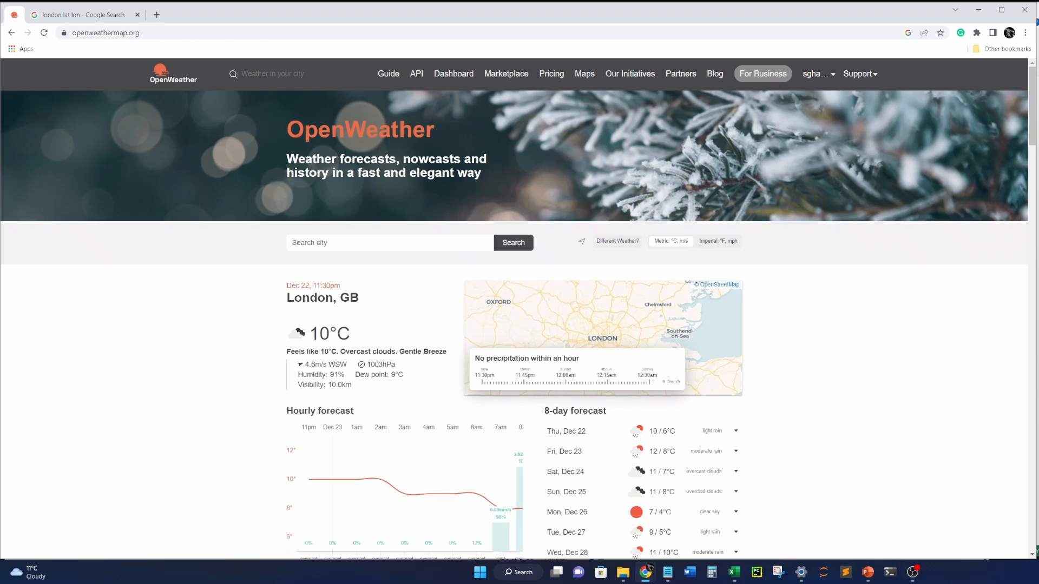
left_click_drag(352, 334, 308, 334)
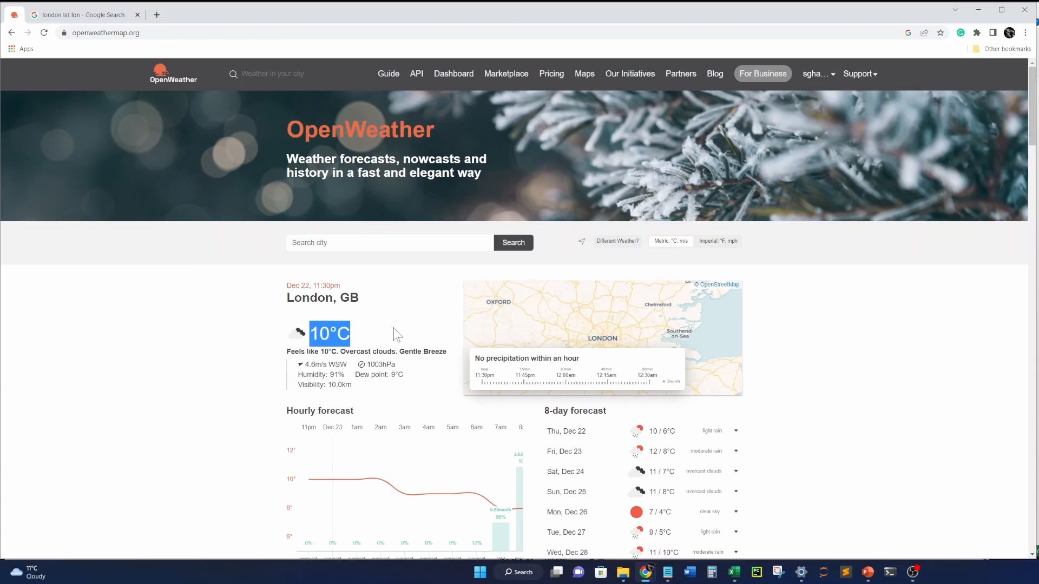
key("alt+Tab")
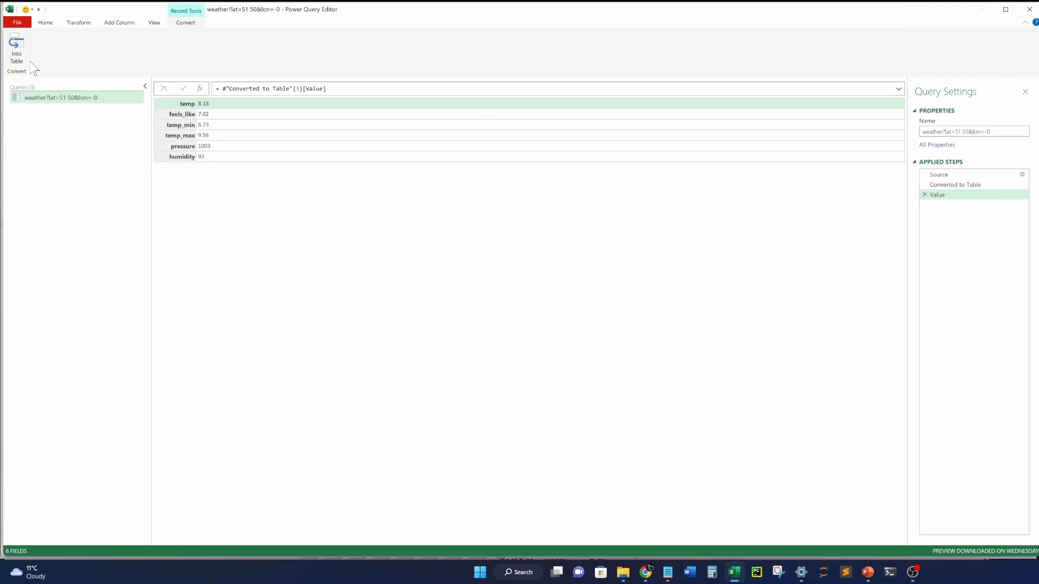
left_click(924, 195)
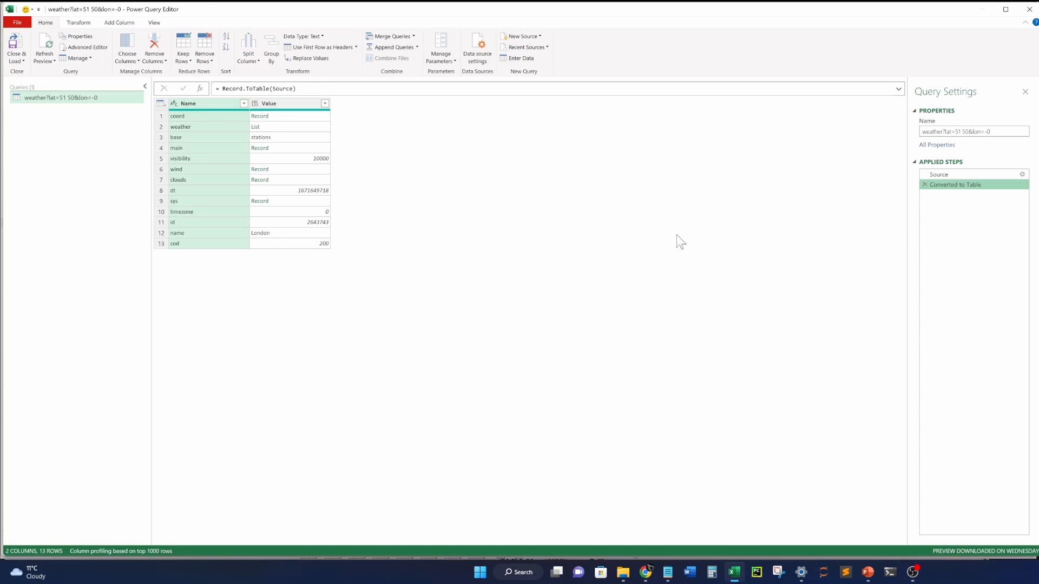
Reload the OpenWeather home page in Chrome, check the current London weather, and return to Power Query.
key("alt+Tab")
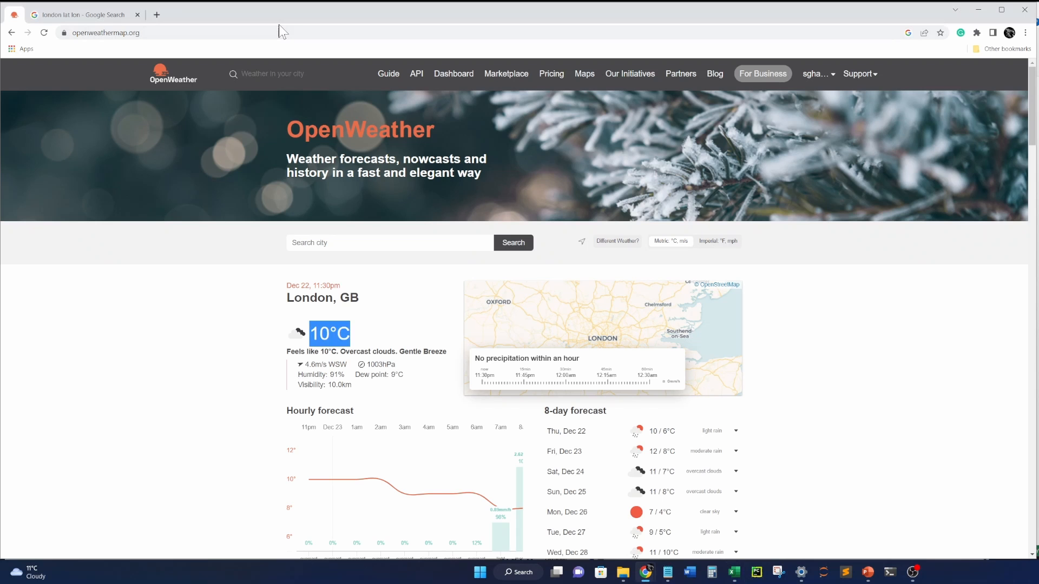
key("ctrl+l")
key("Return")
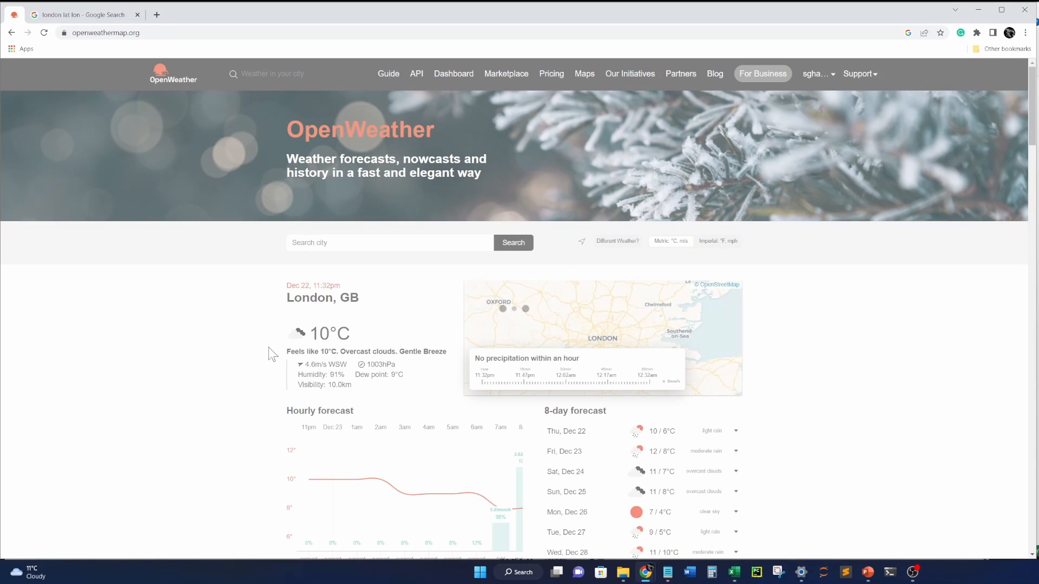
key("alt+Tab")
key("alt+Tab")
key("alt+Tab")
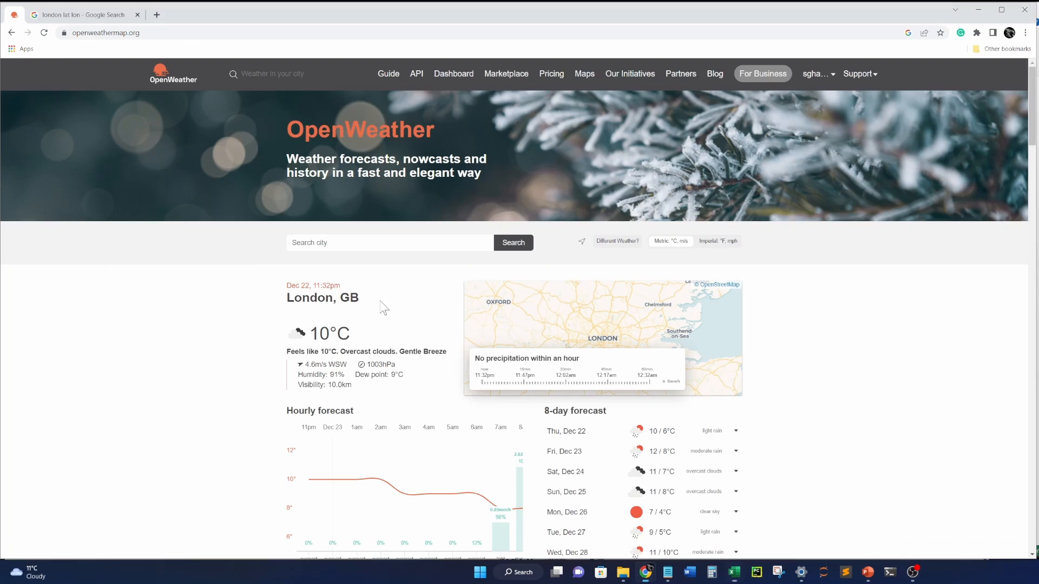
key("alt+Tab")
key("alt+Tab")
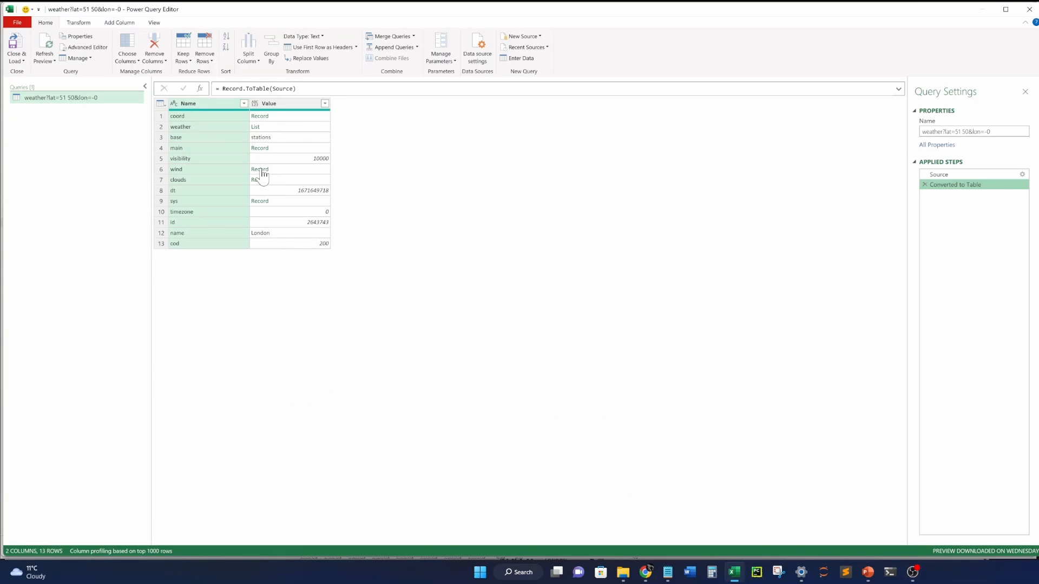
Inspect the records in the wind and clouds rows, removing each drill-down step to get back to the converted table.
left_click(261, 170)
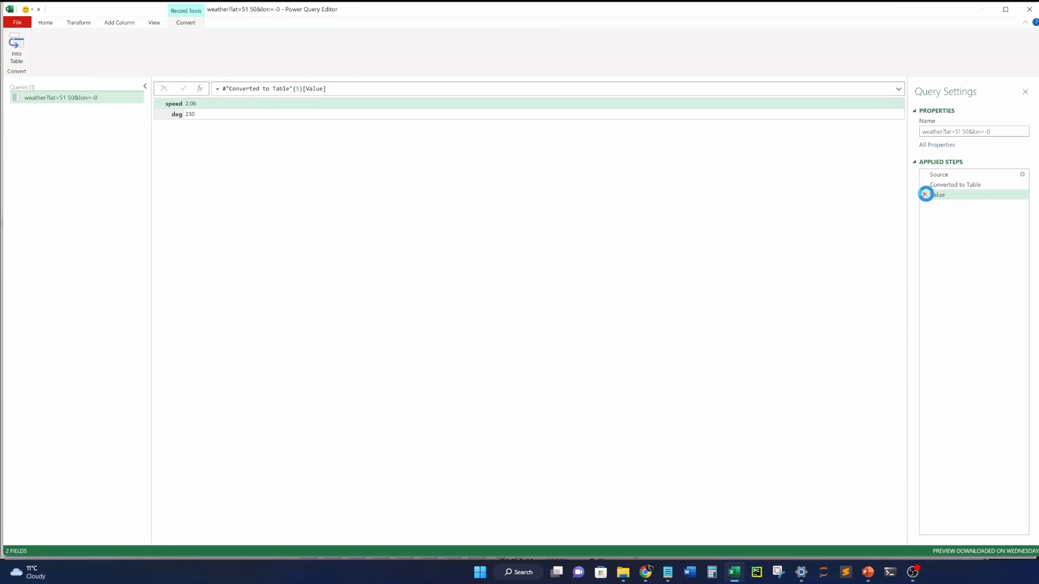
left_click(942, 185)
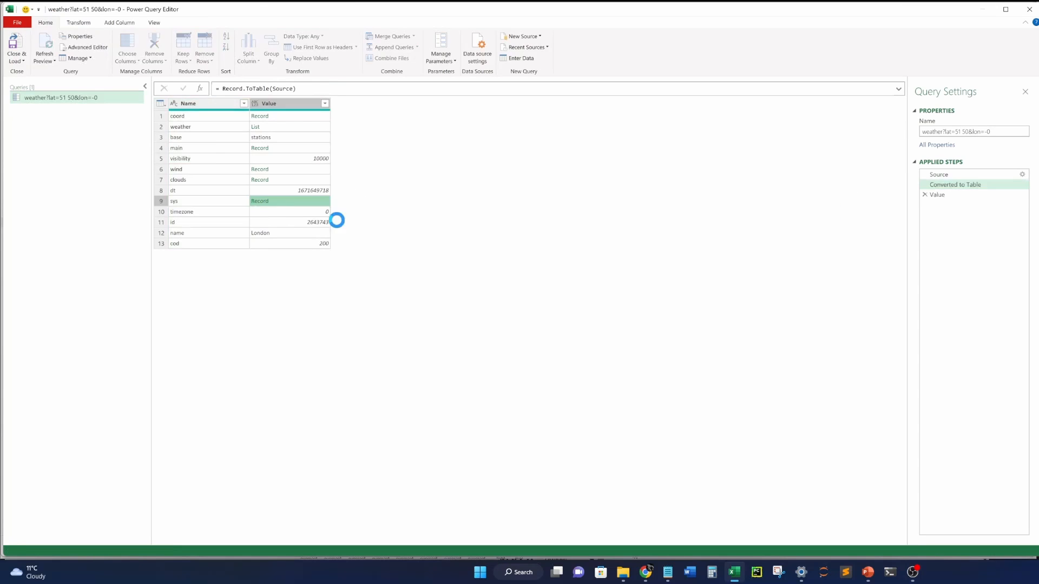
left_click(924, 195)
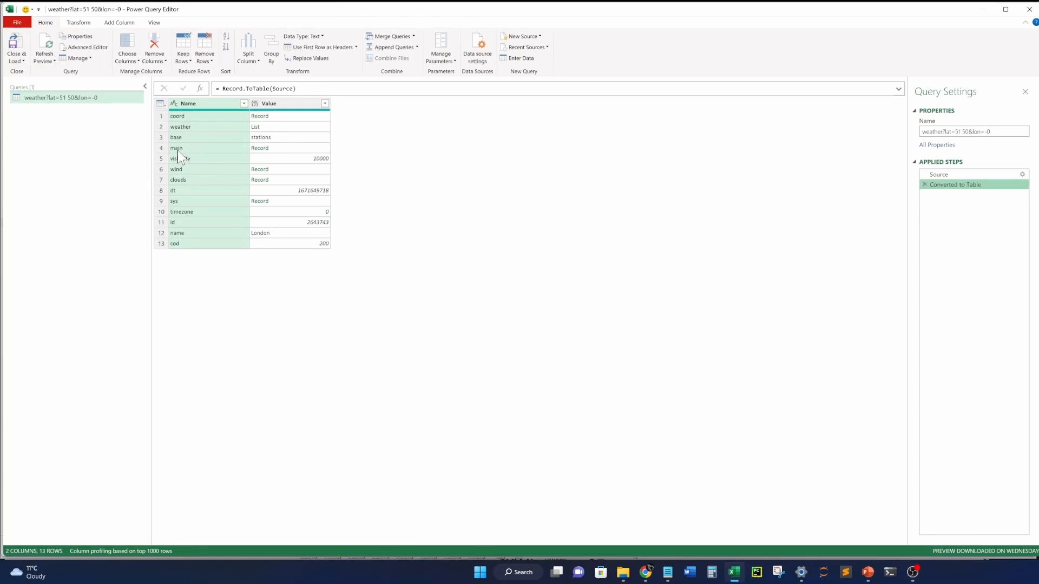
left_click(259, 179)
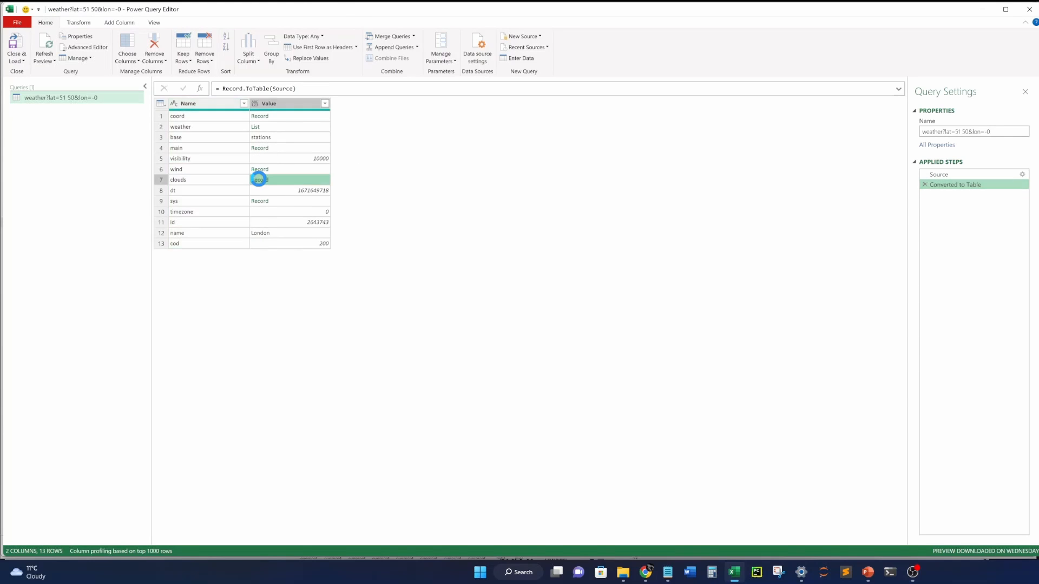
left_click(924, 195)
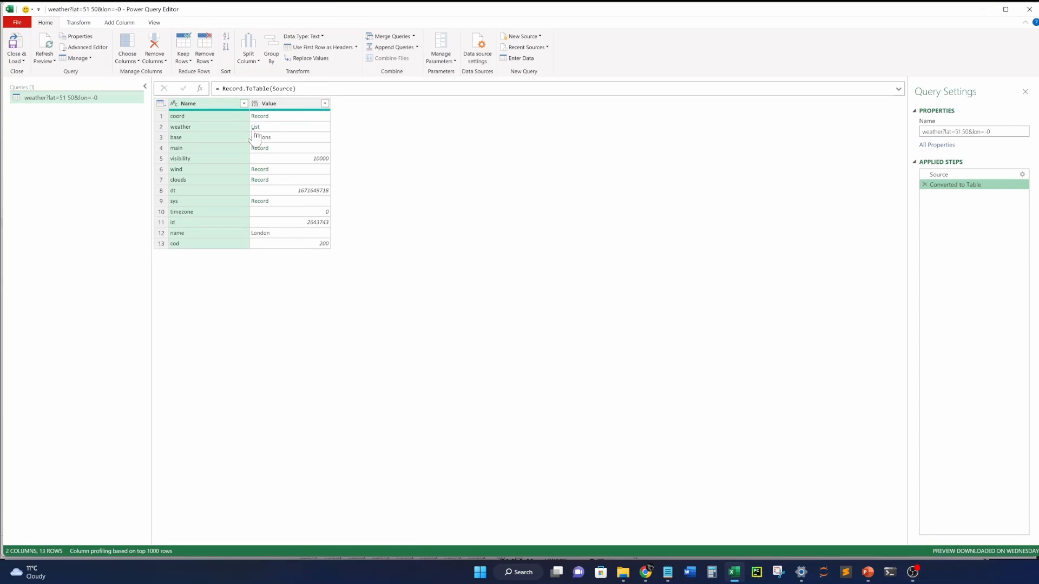
Drill into the weather row's list and its record, examine the main and description fields, and delete both drill-down steps.
left_click(255, 126)
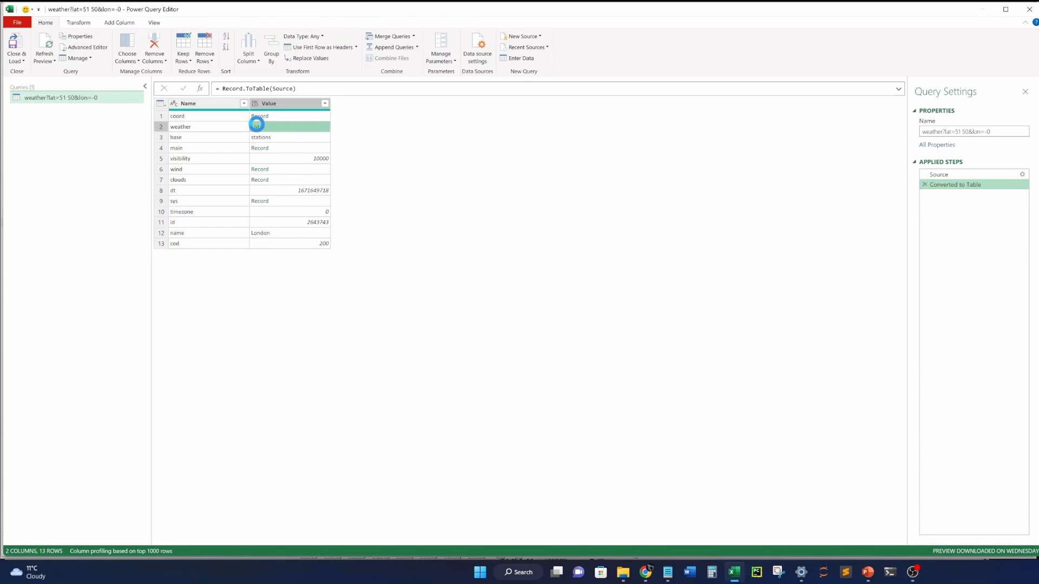
left_click(183, 115)
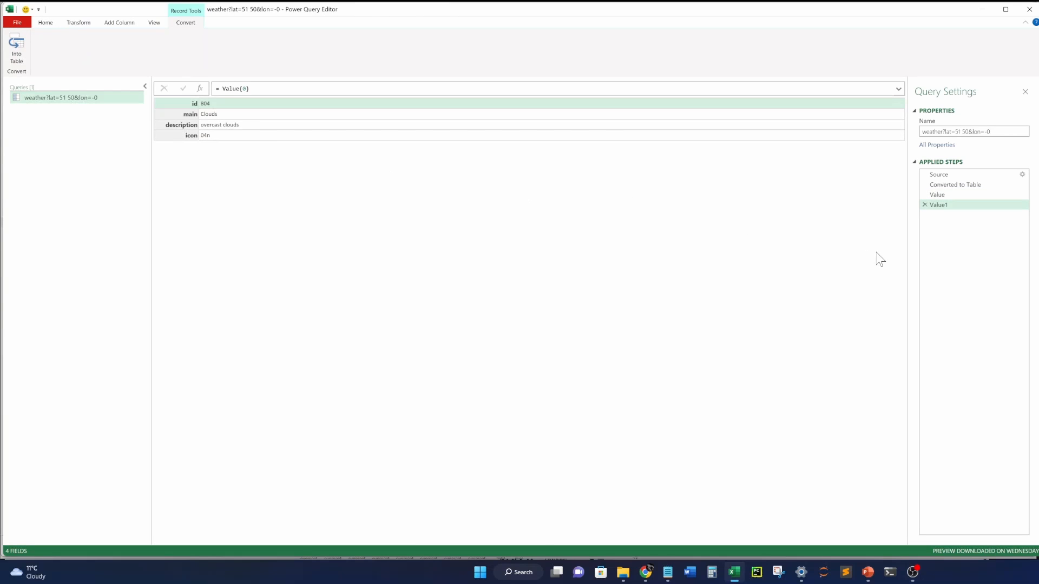
left_click(928, 205)
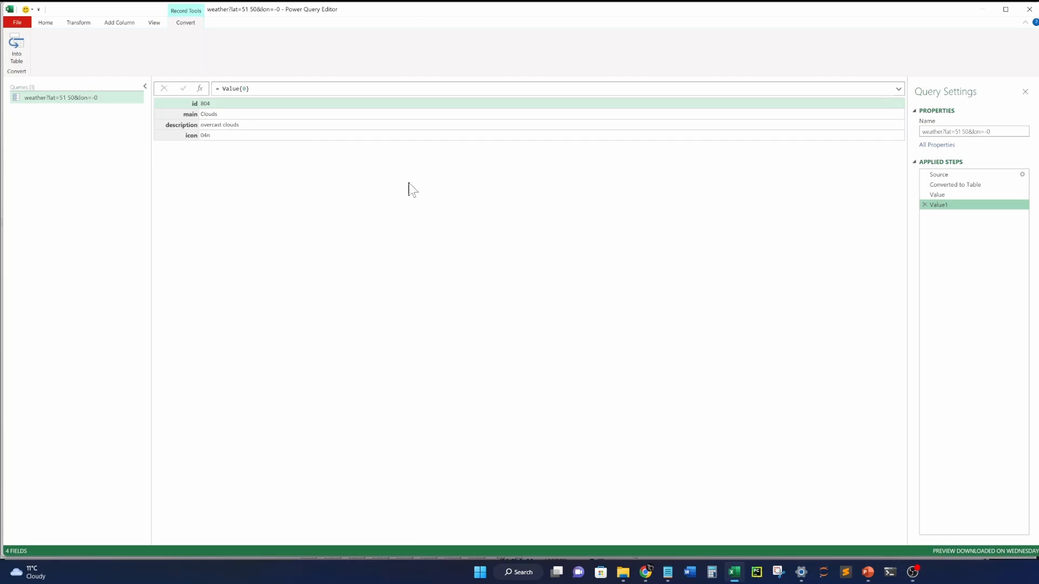
left_click(256, 115)
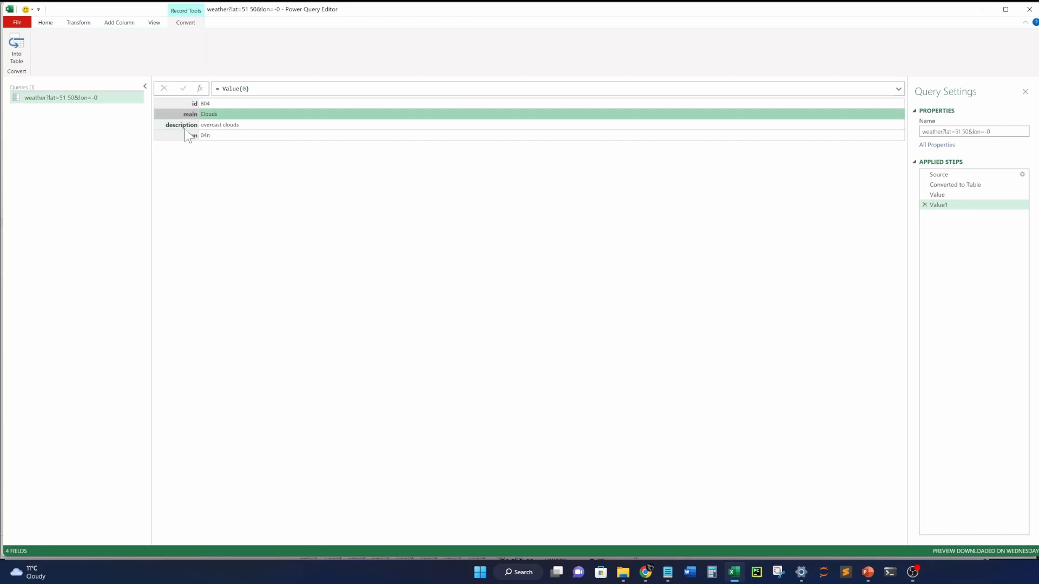
left_click(924, 205)
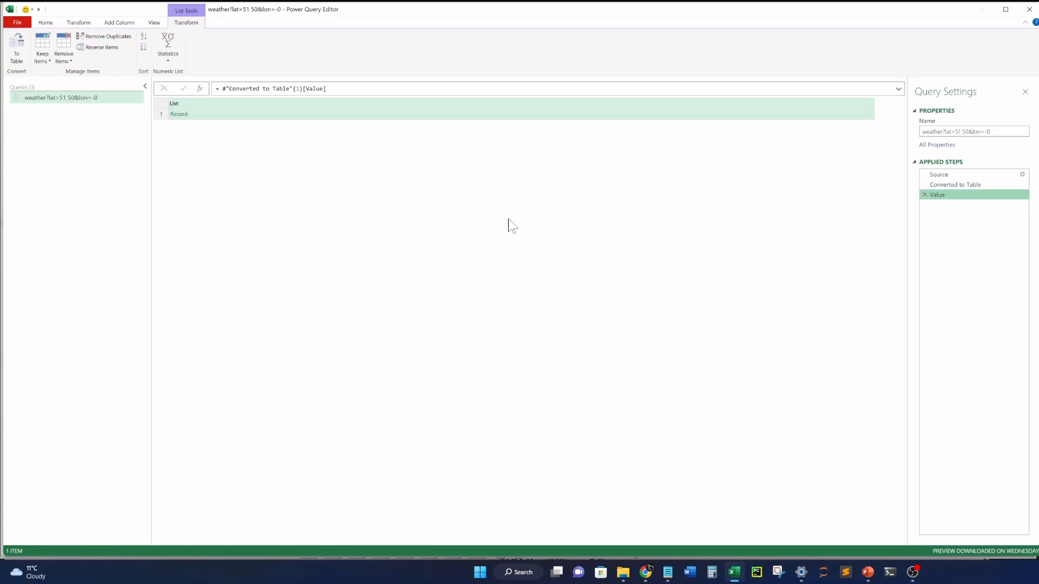
left_click(924, 195)
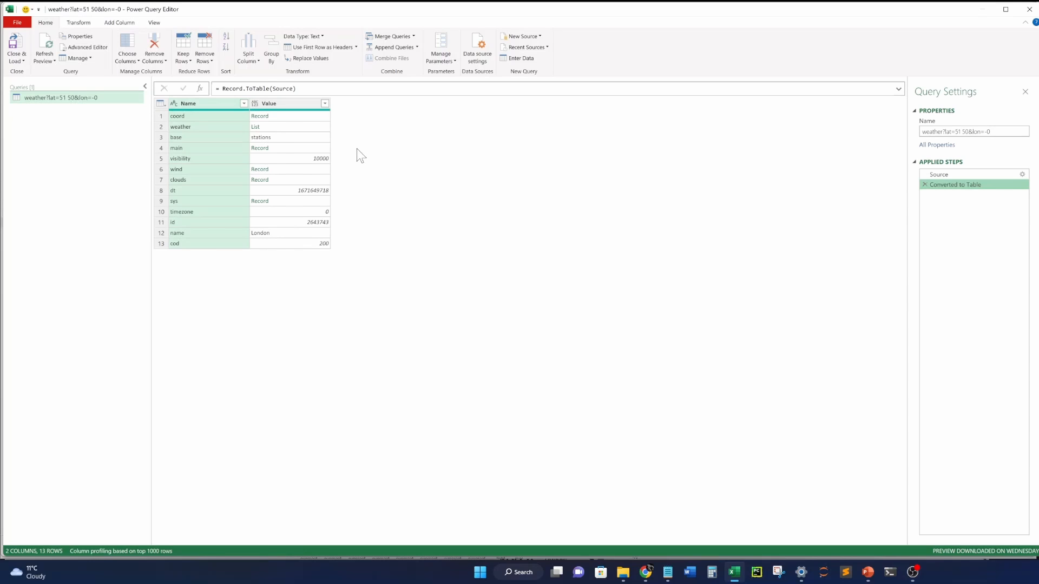
Filter the Name column to only the weather row and expand the list in the Value column to new rows.
left_click(209, 125)
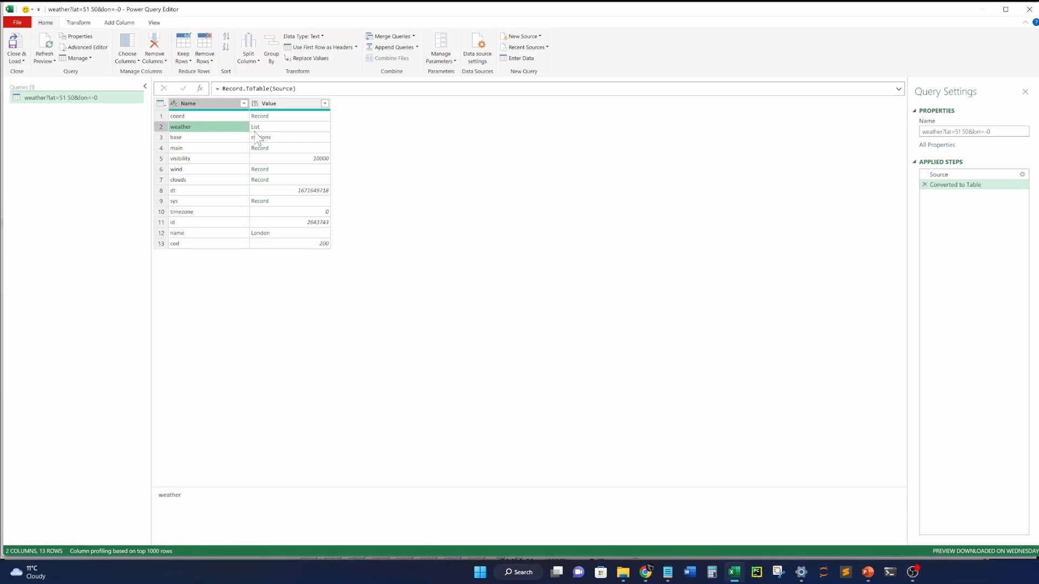
left_click(243, 103)
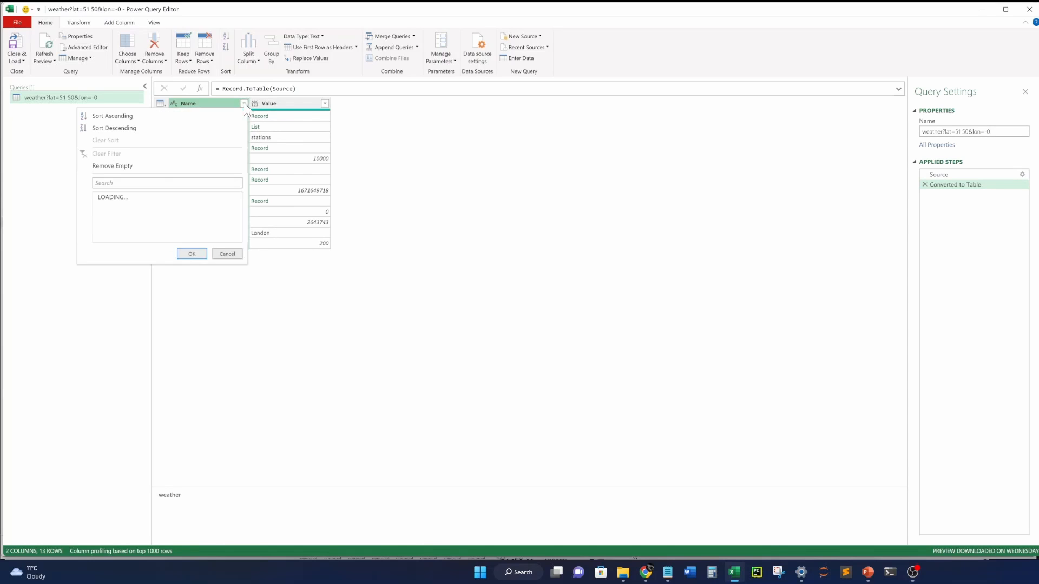
left_click(498, 178)
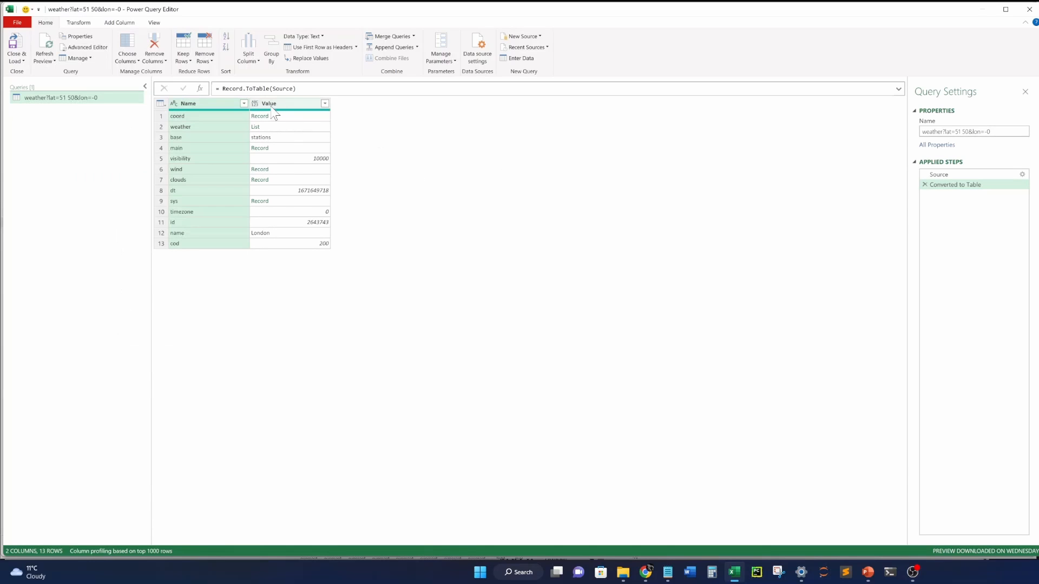
left_click(244, 104)
left_click(120, 209)
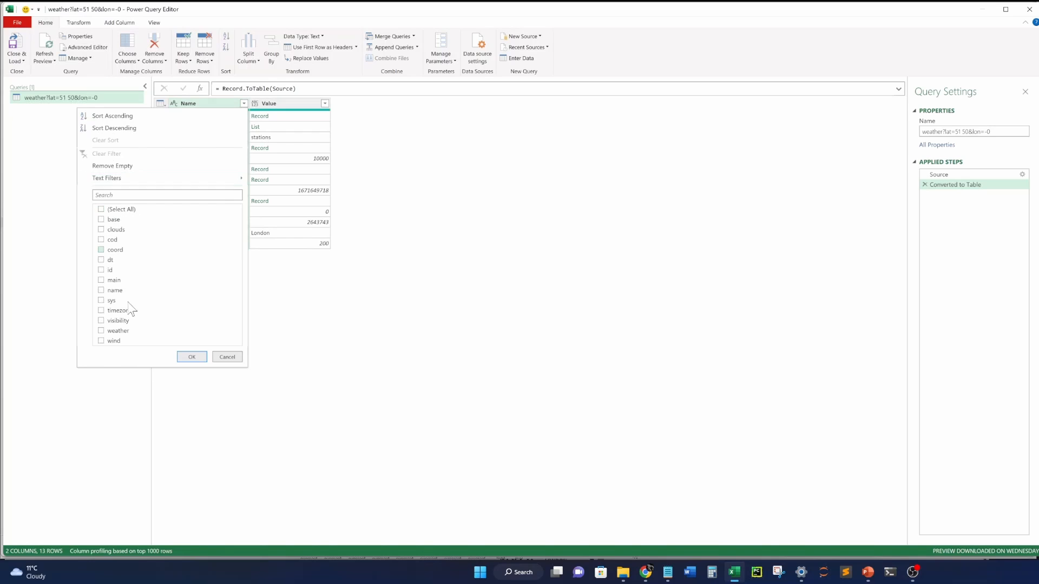
left_click(192, 357)
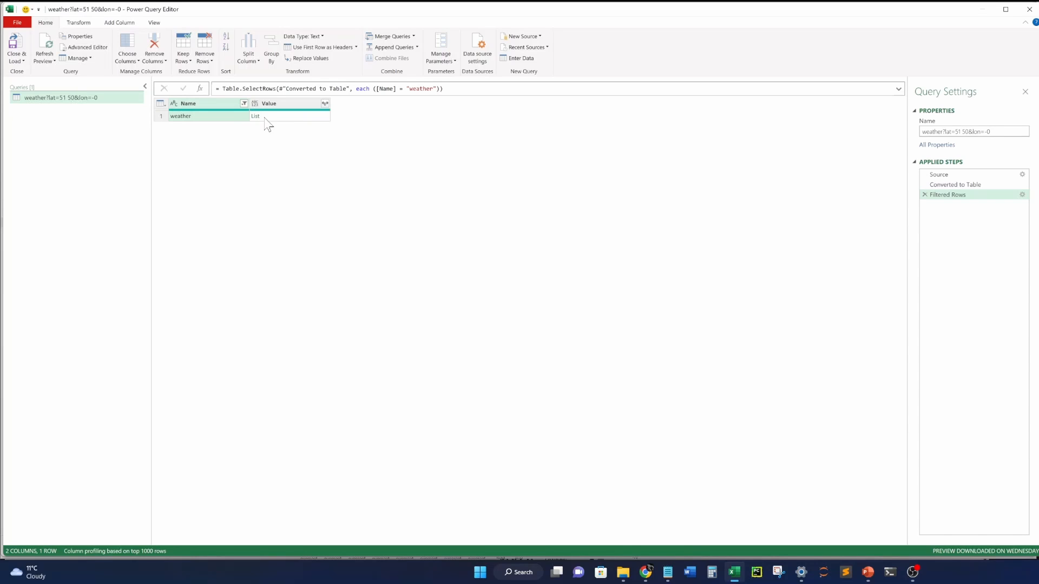
left_click(324, 103)
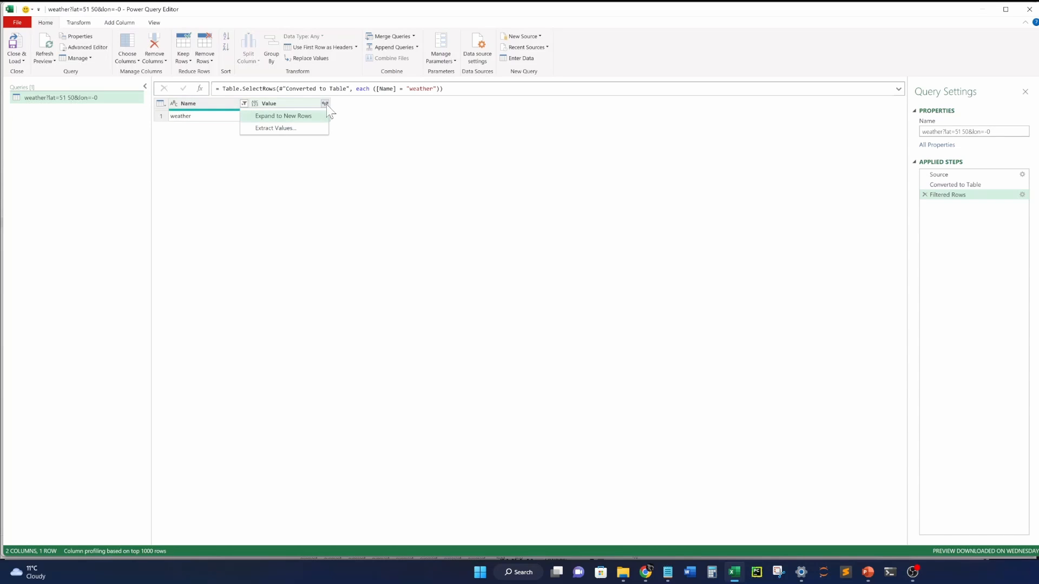
left_click(295, 117)
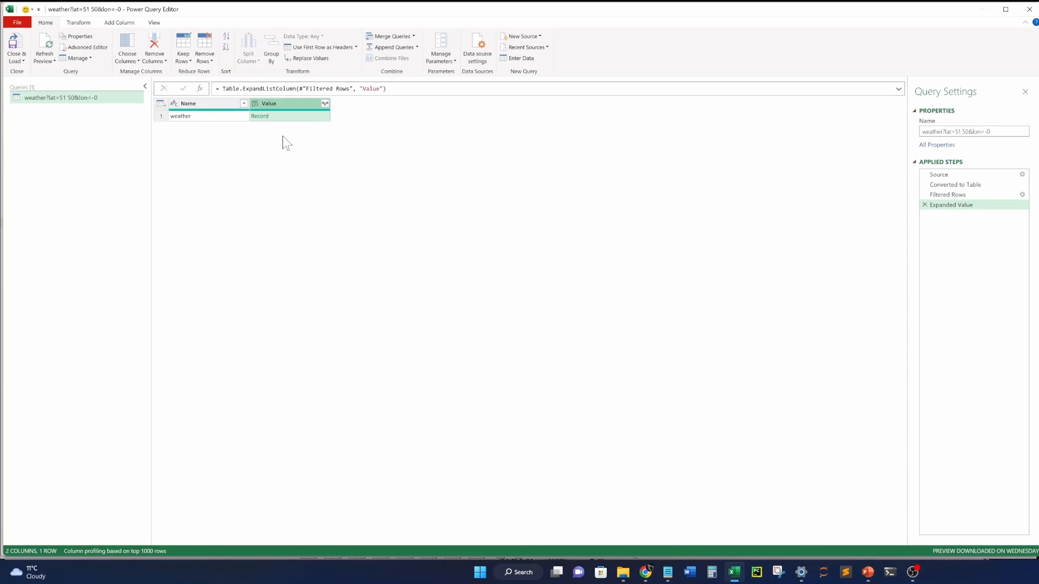
Try expanding the Value record into prefixed id, main, description and icon columns, and delete that expansion step.
left_click(325, 103)
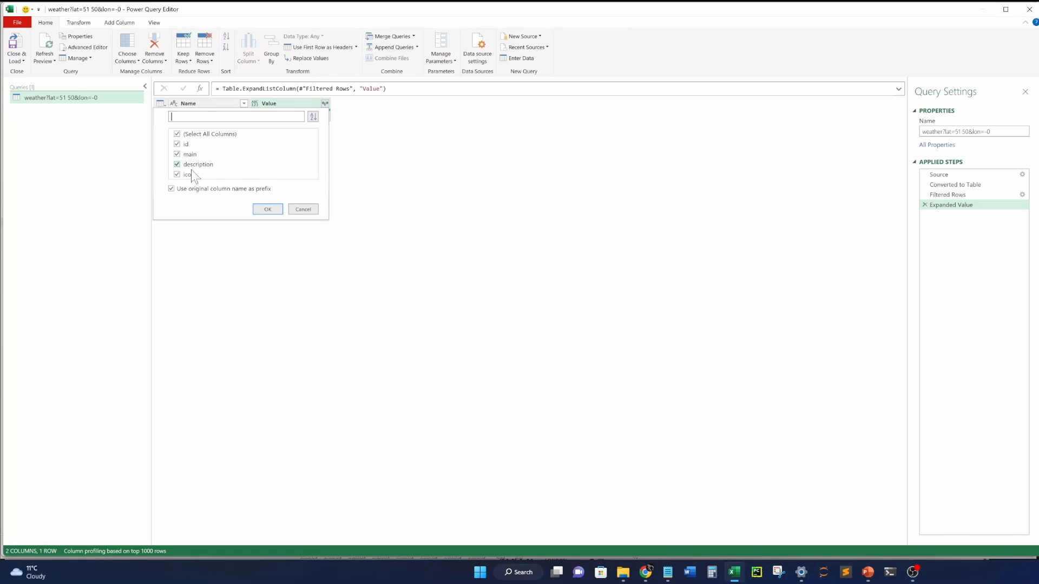
left_click(273, 210)
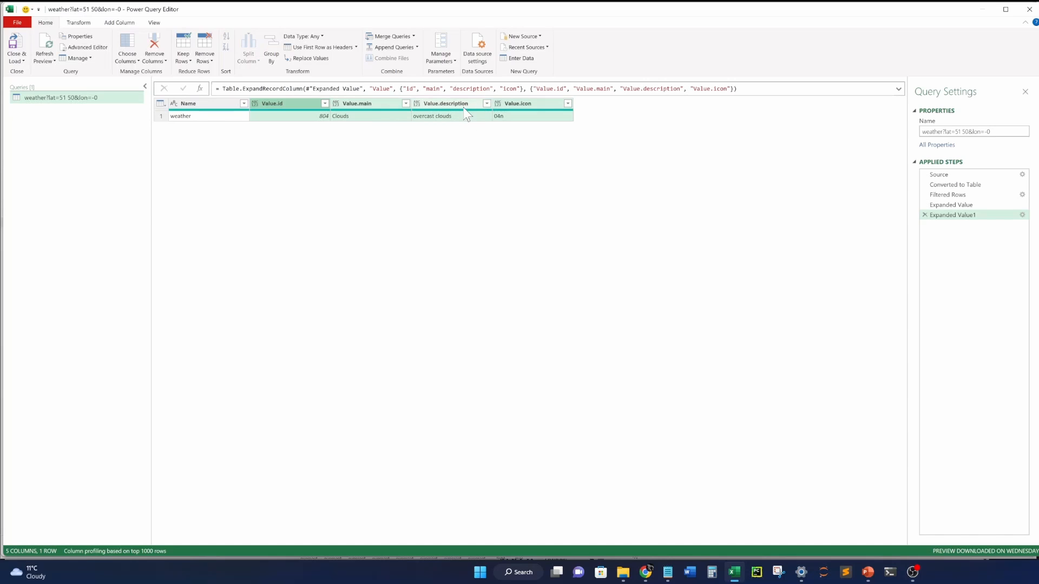
left_click(324, 104)
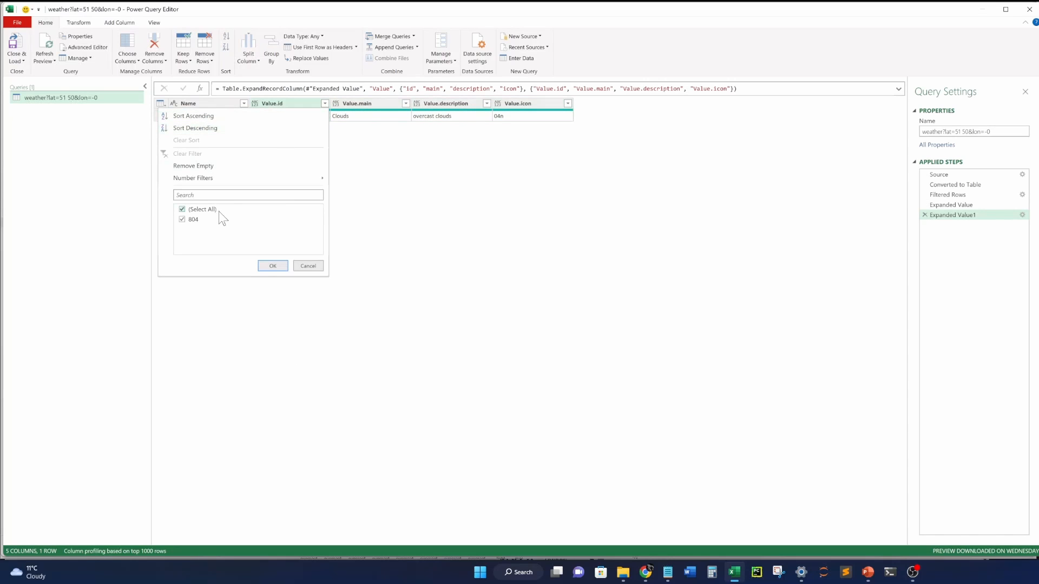
left_click(368, 200)
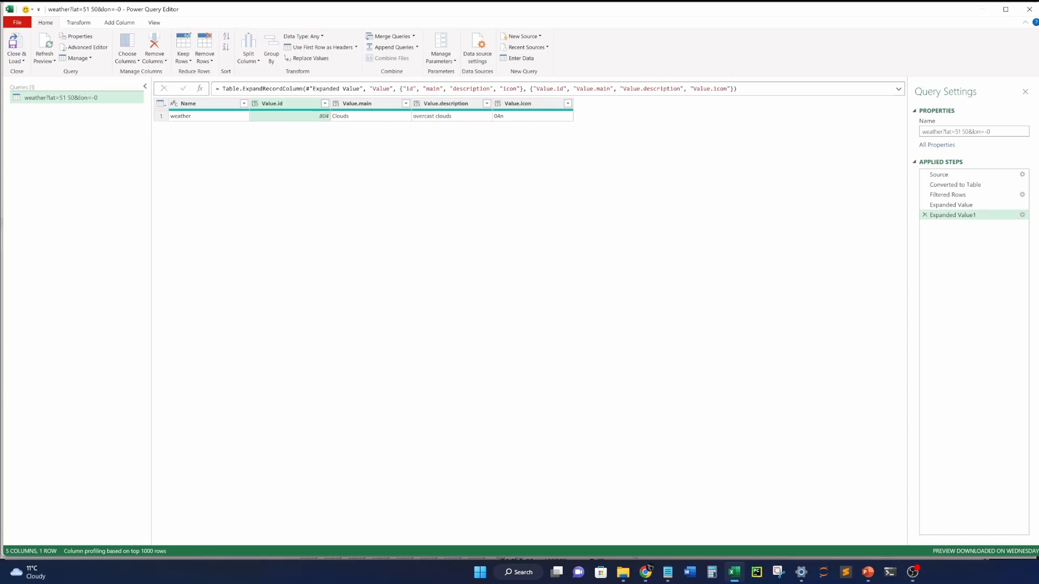
left_click(925, 215)
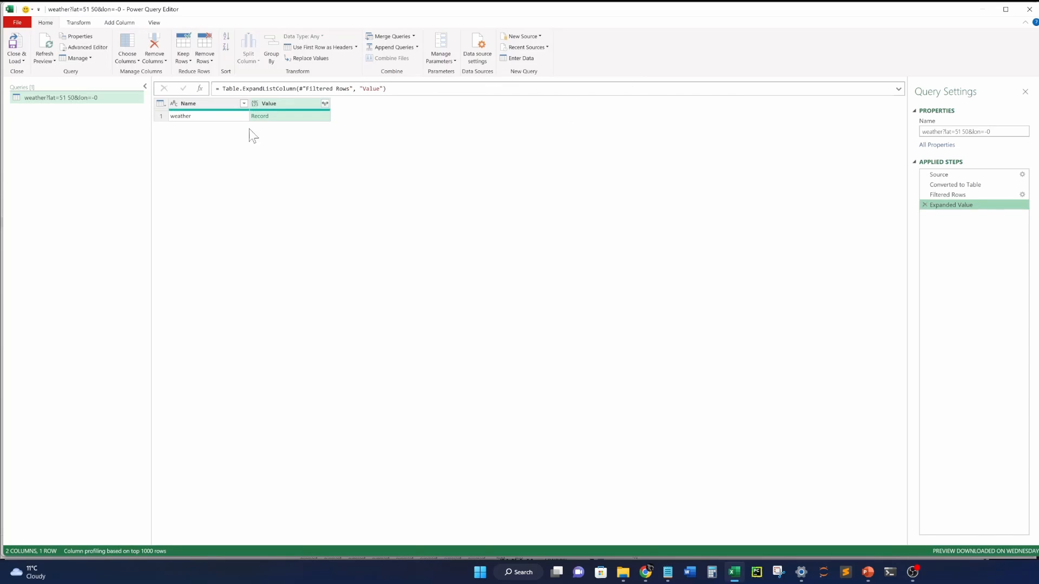
Expand the Value record to only the description field, without using the original column name as prefix.
left_click(325, 104)
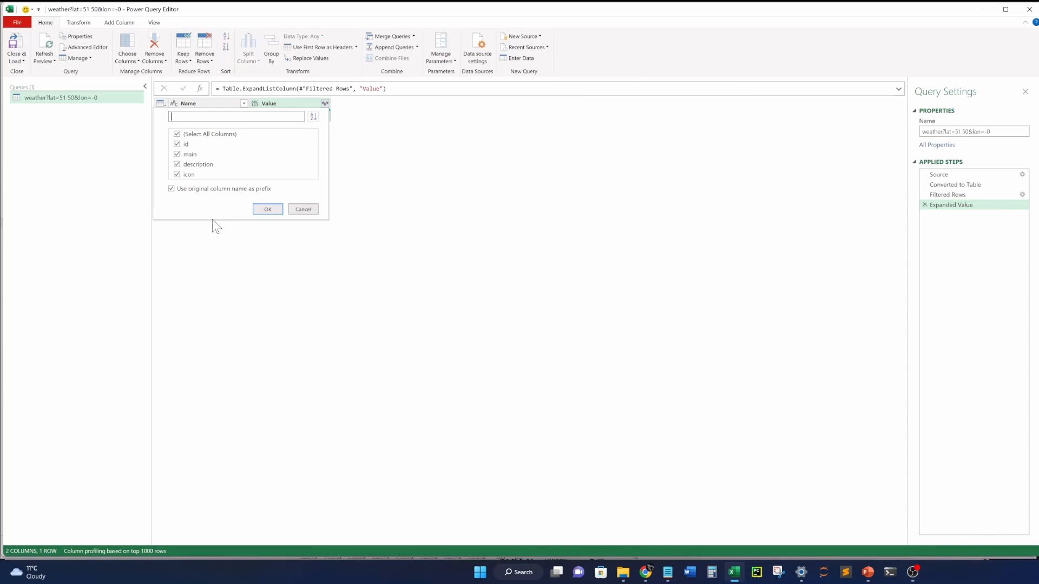
left_click(177, 145)
left_click(177, 154)
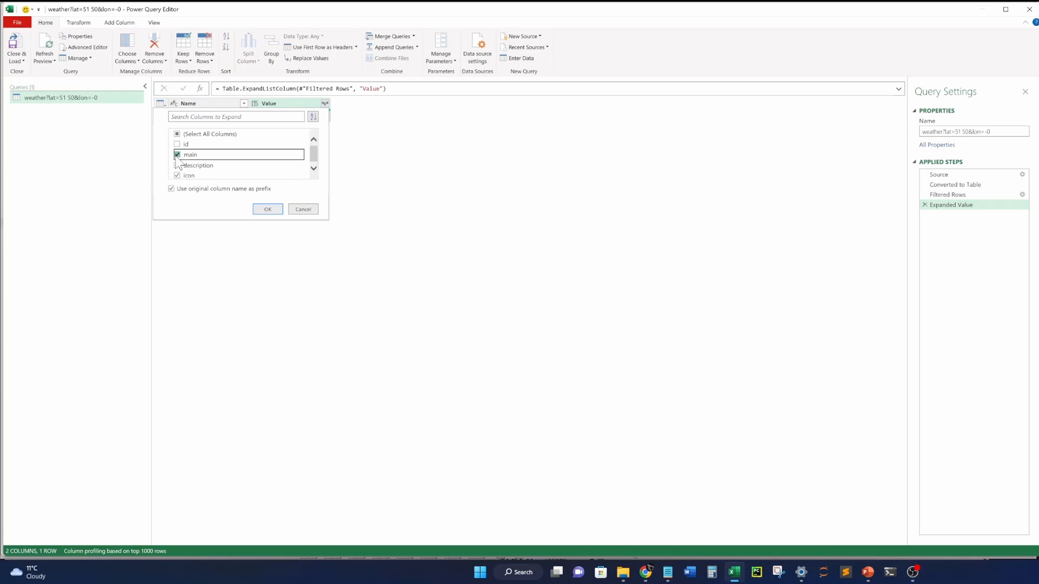
left_click(172, 189)
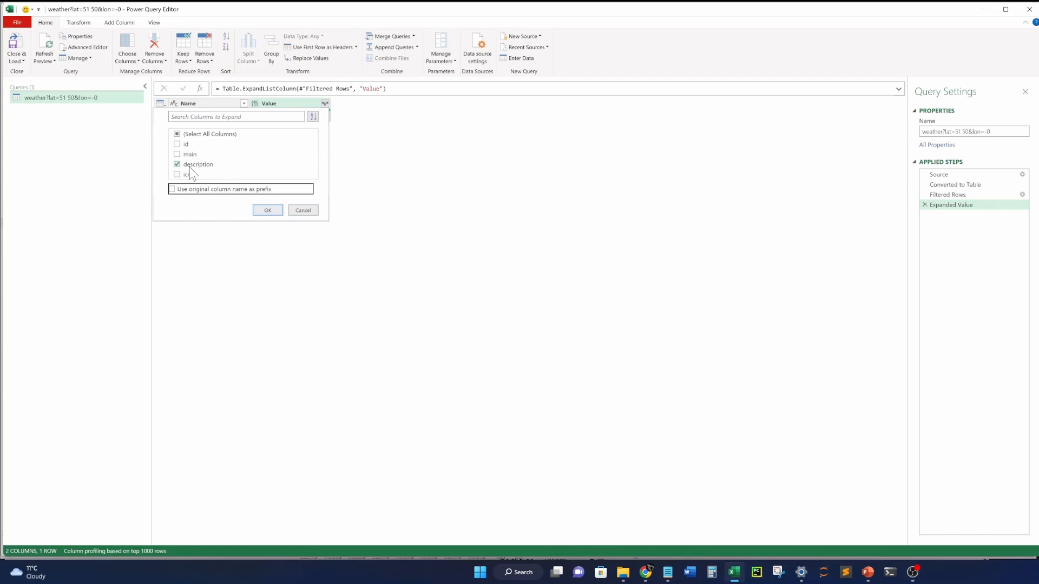
left_click(267, 210)
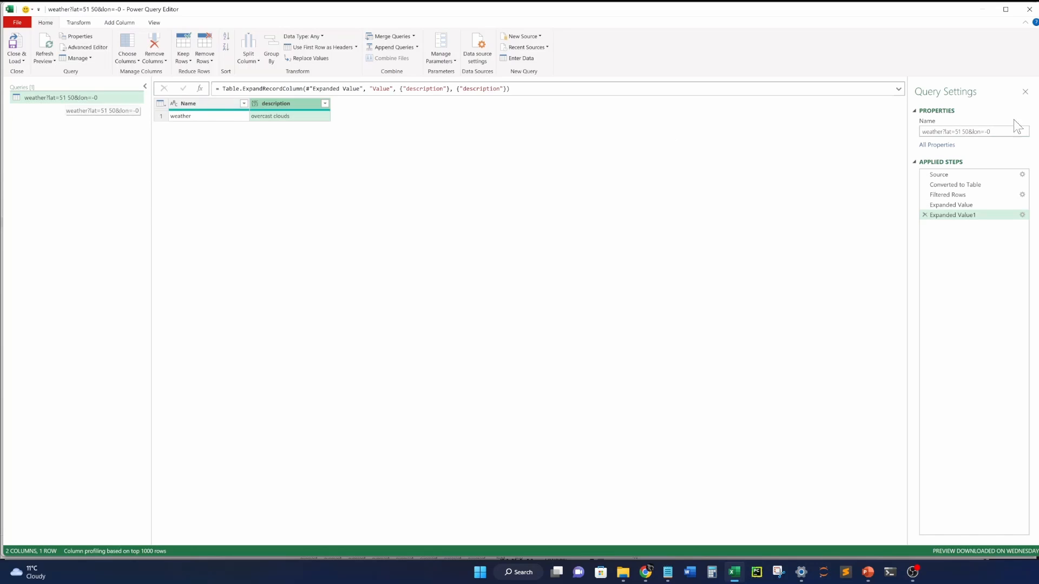
Duplicate the weather query, refresh the copy's preview, and rename the copy as Description.
right_click(22, 97)
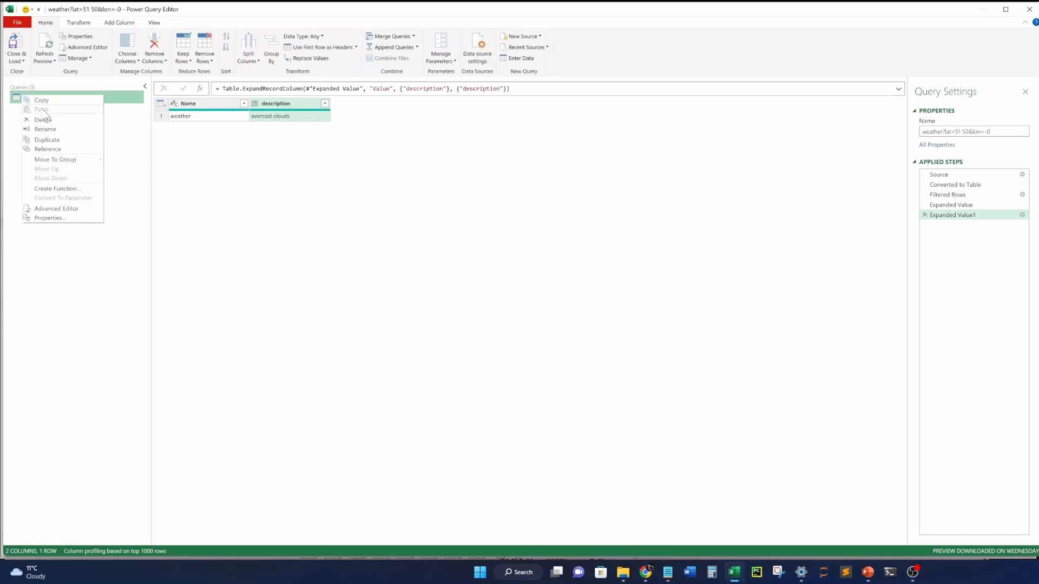
left_click(53, 139)
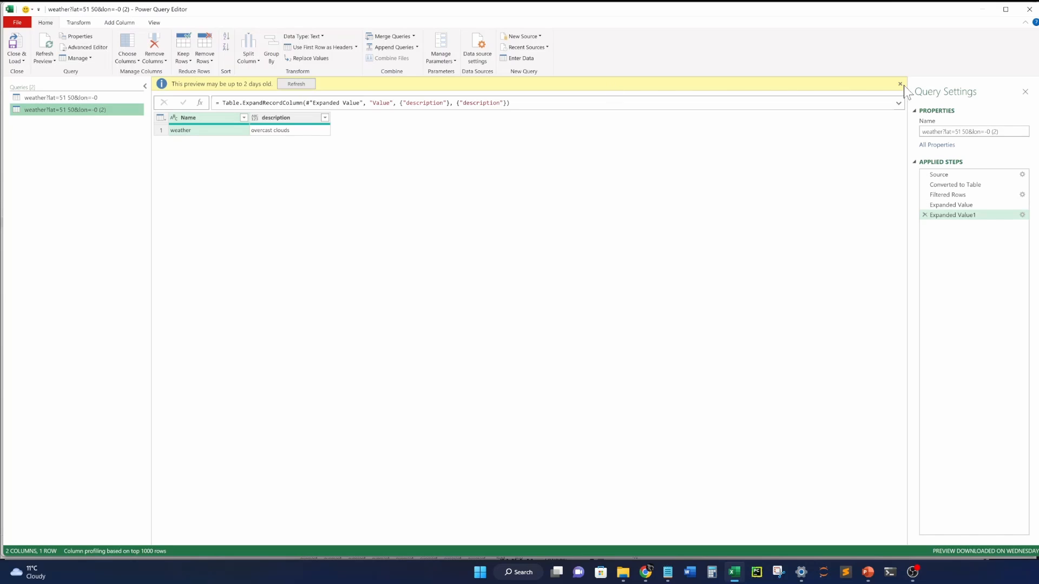
left_click(290, 86)
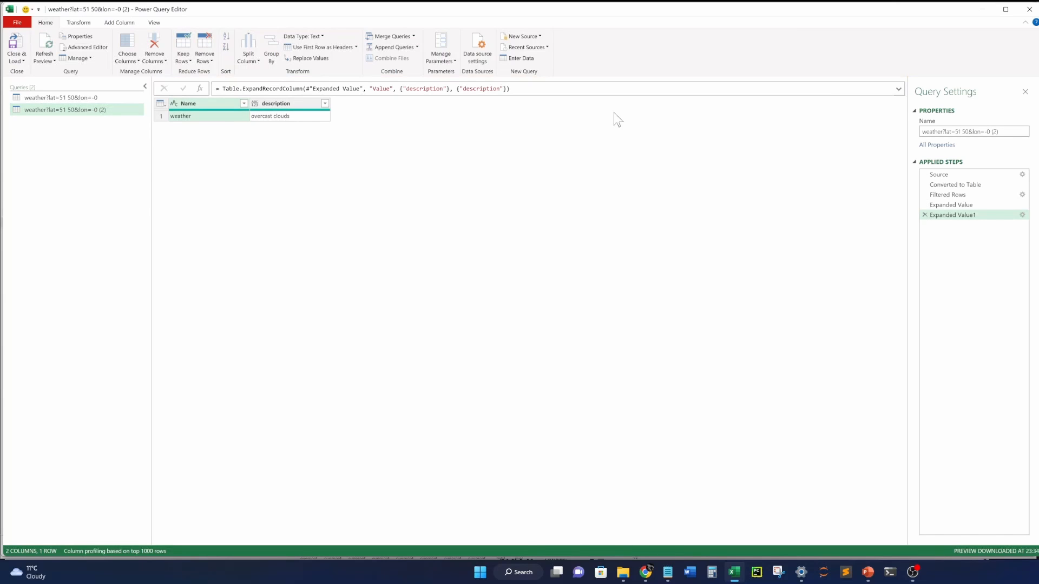
left_click_drag(945, 132, 998, 131)
key("ctrl+a")
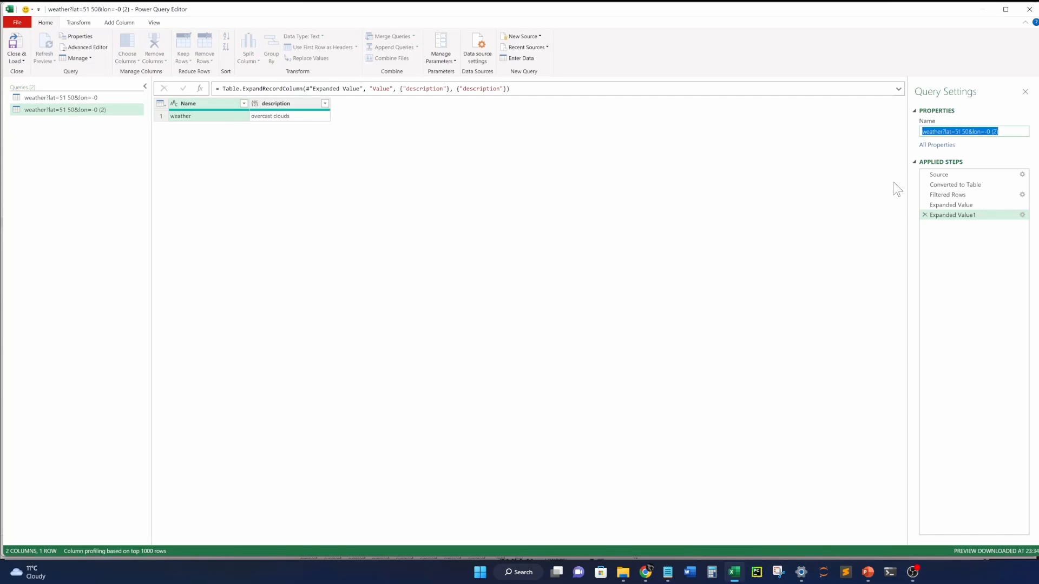
type("D")
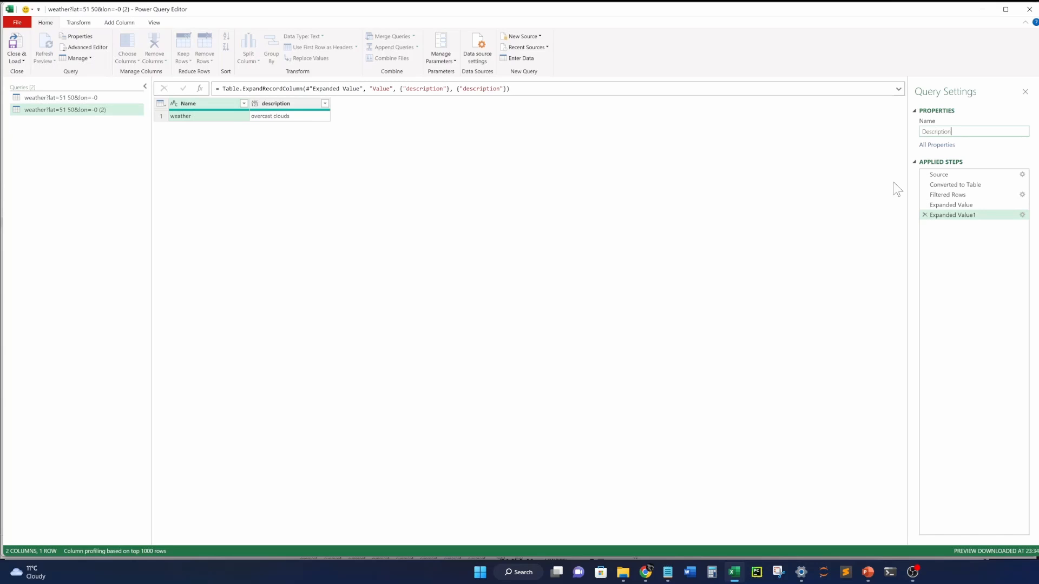
type("escription")
key("Return")
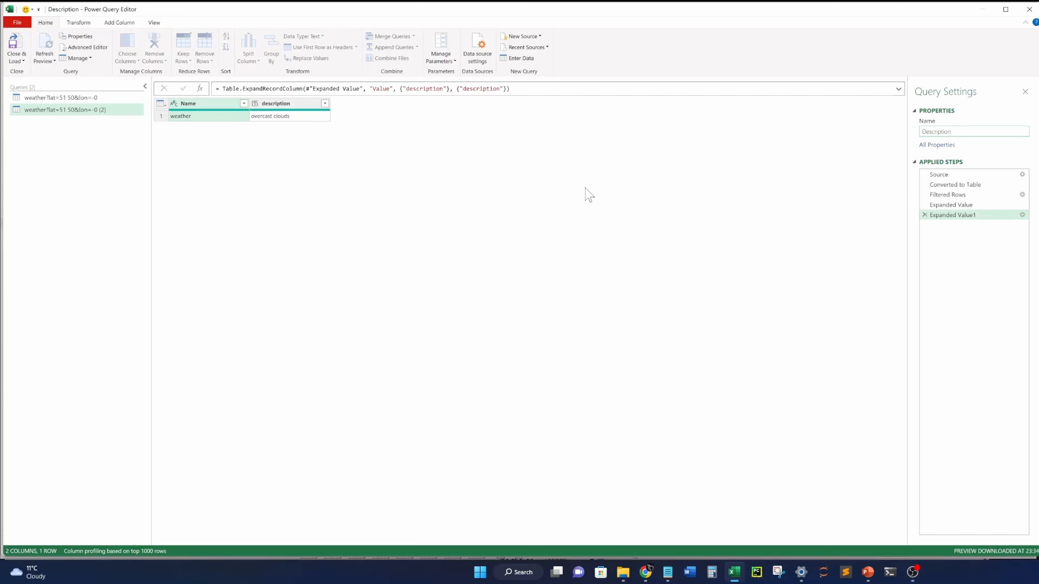
Refresh the original weather query's preview and delete its two expansion steps and the row filter, going back to Converted to Table.
left_click(94, 98)
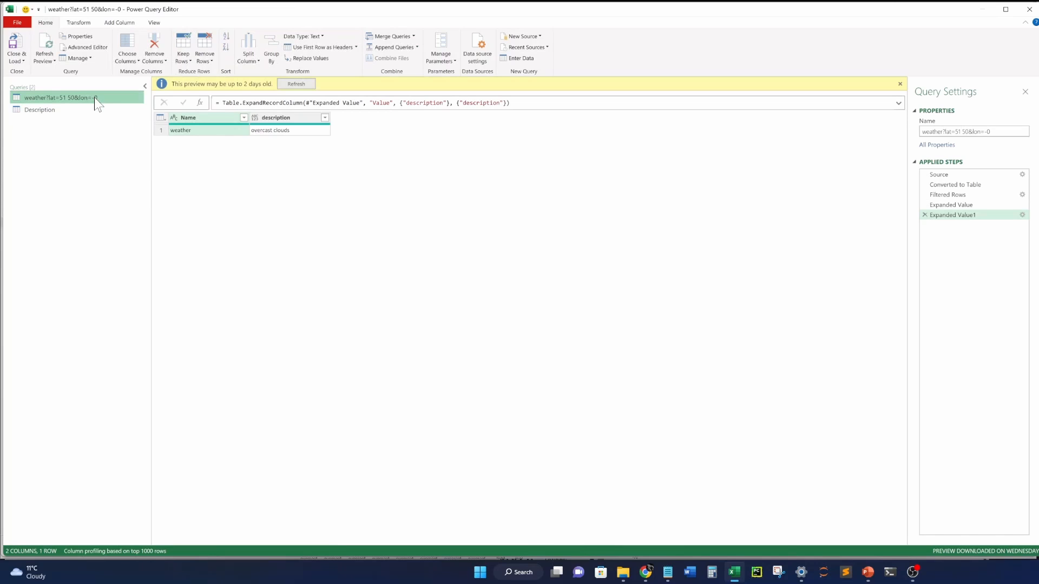
left_click(296, 84)
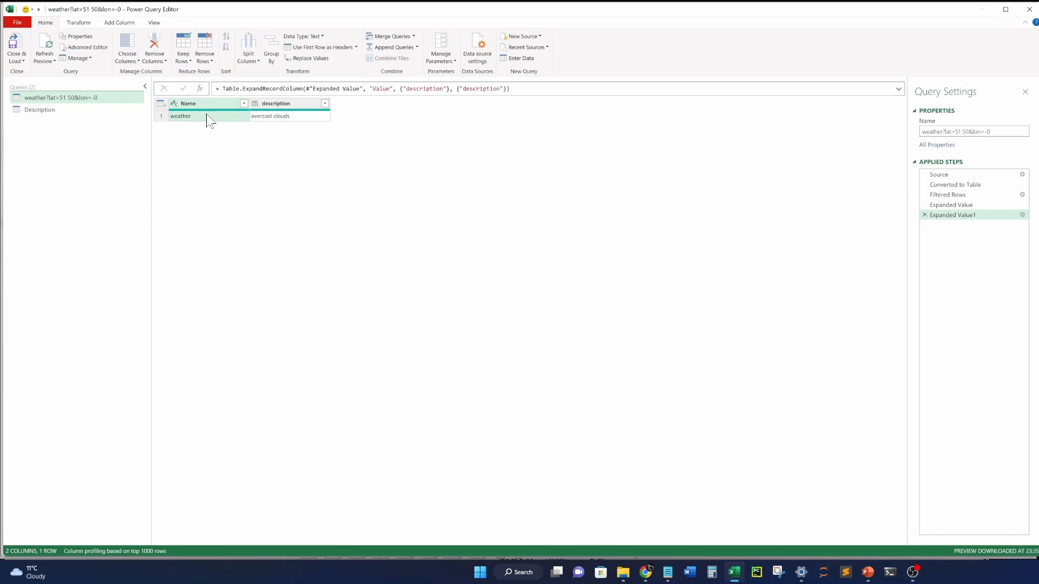
left_click(925, 215)
left_click(924, 204)
left_click(924, 195)
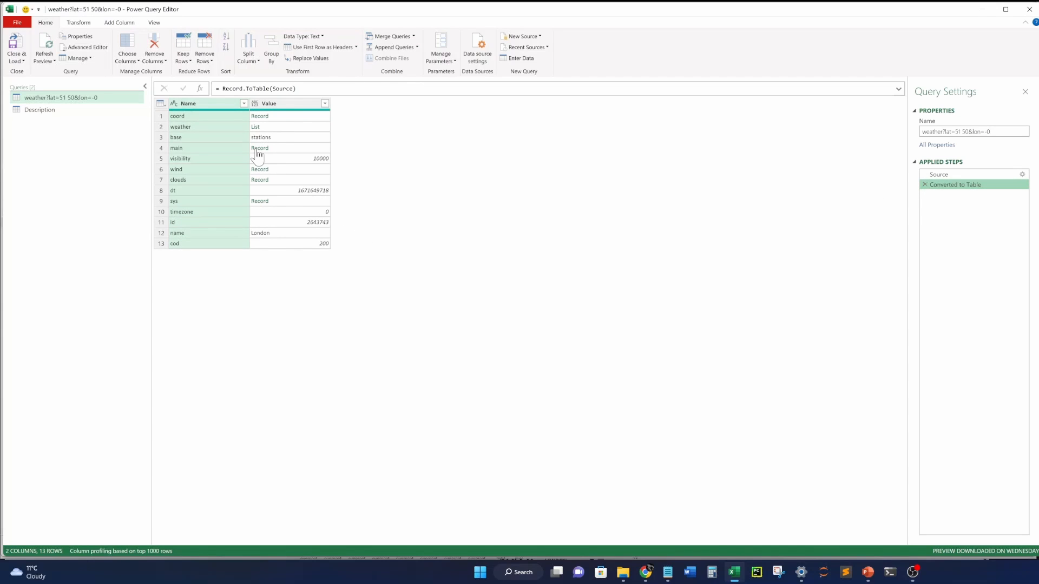
Filter the Name column to only the main row and expand its Value record to just the temp field.
left_click(243, 103)
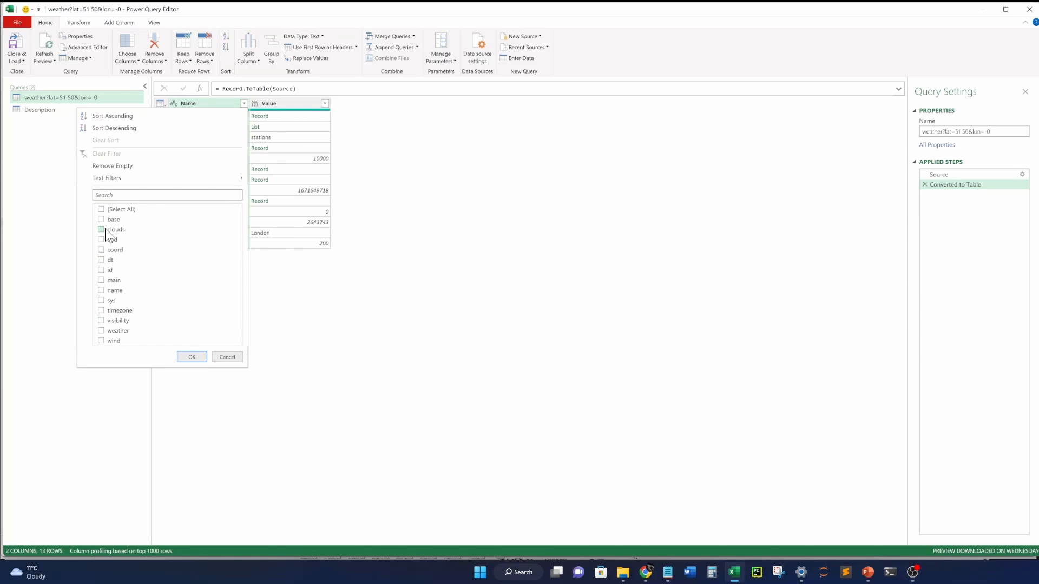
left_click(101, 280)
left_click(192, 356)
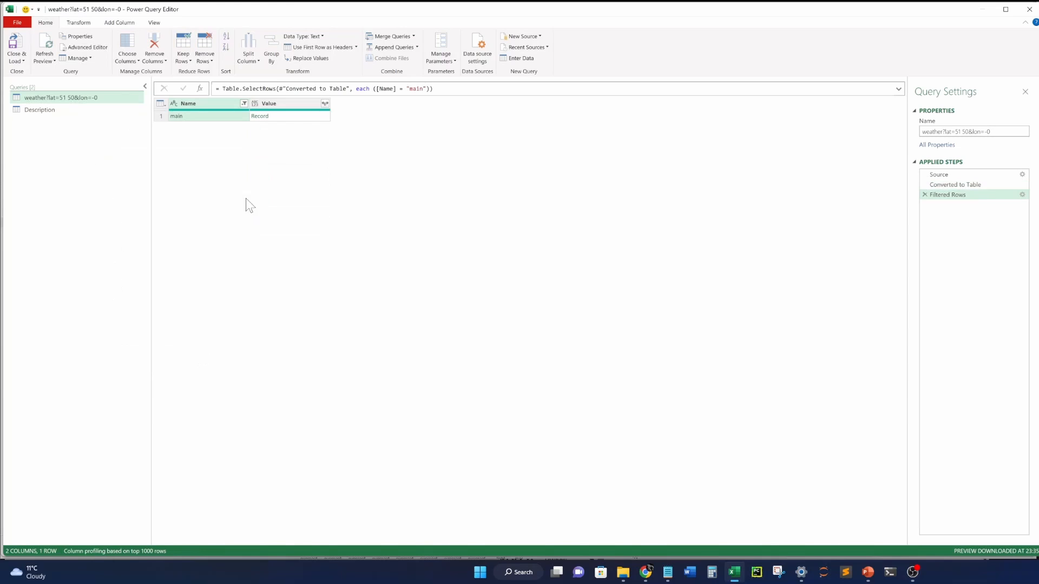
left_click(325, 103)
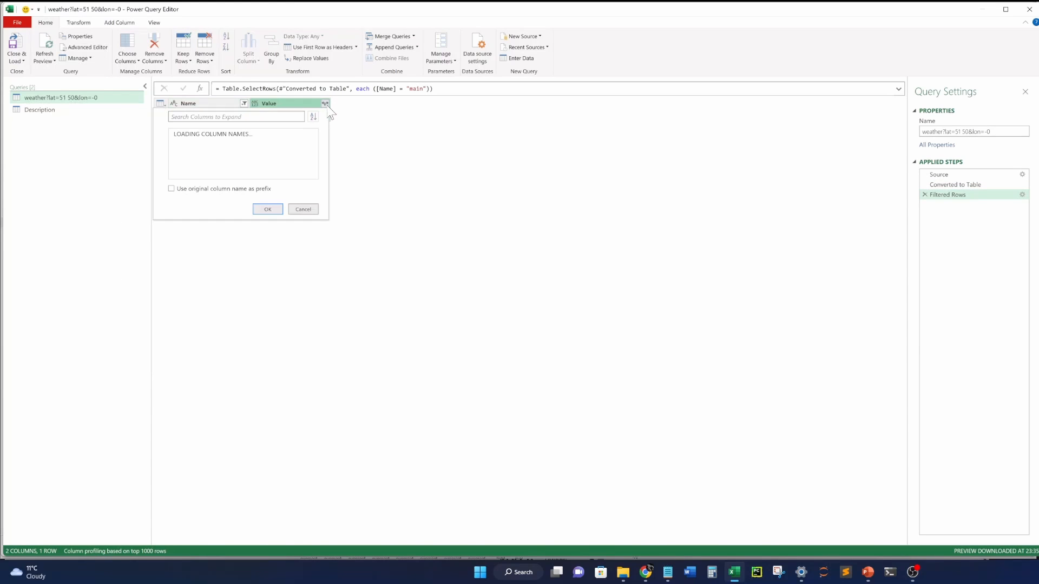
left_click(197, 134)
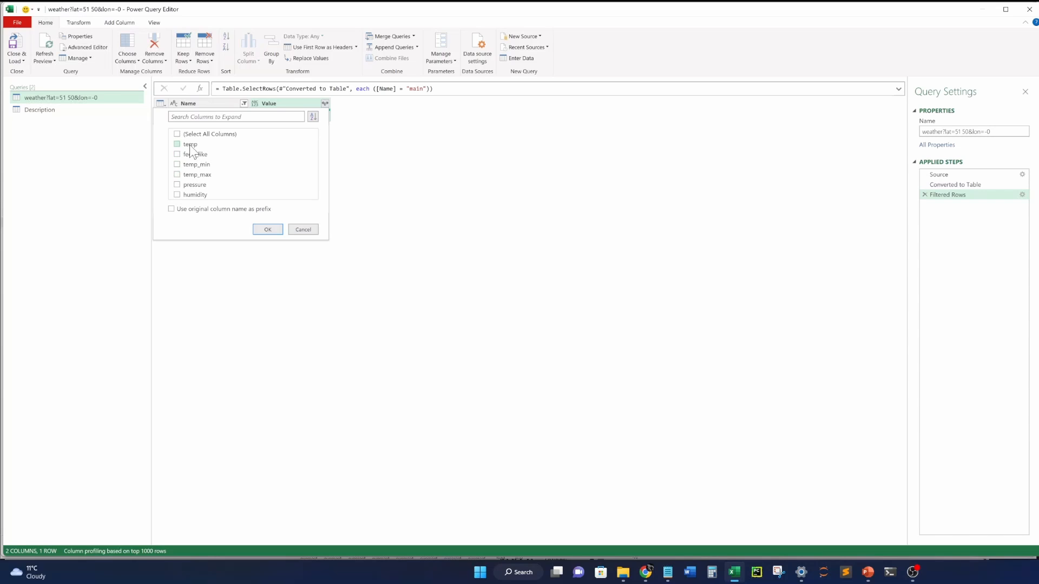
left_click(269, 229)
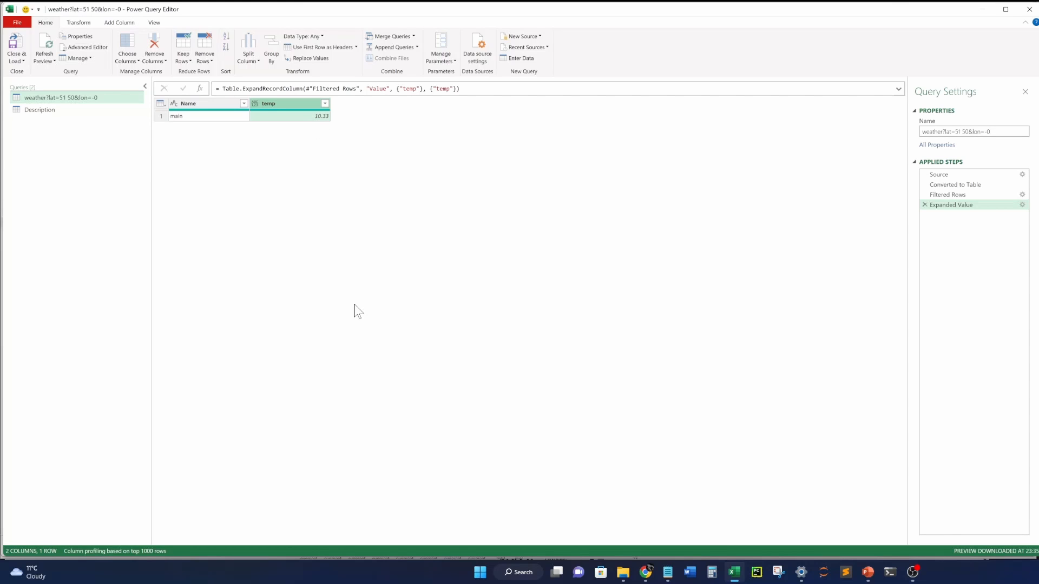
Switch to the OpenWeather site in the browser to check London's current temperature, and return to the query editor.
mouse_move(645, 572)
left_click(628, 543)
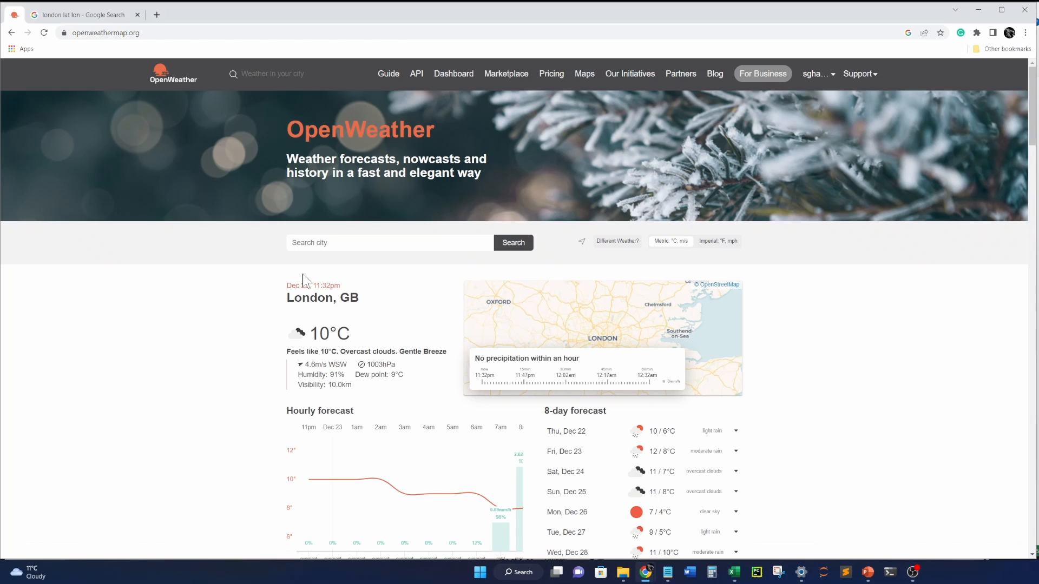
key("alt+Tab")
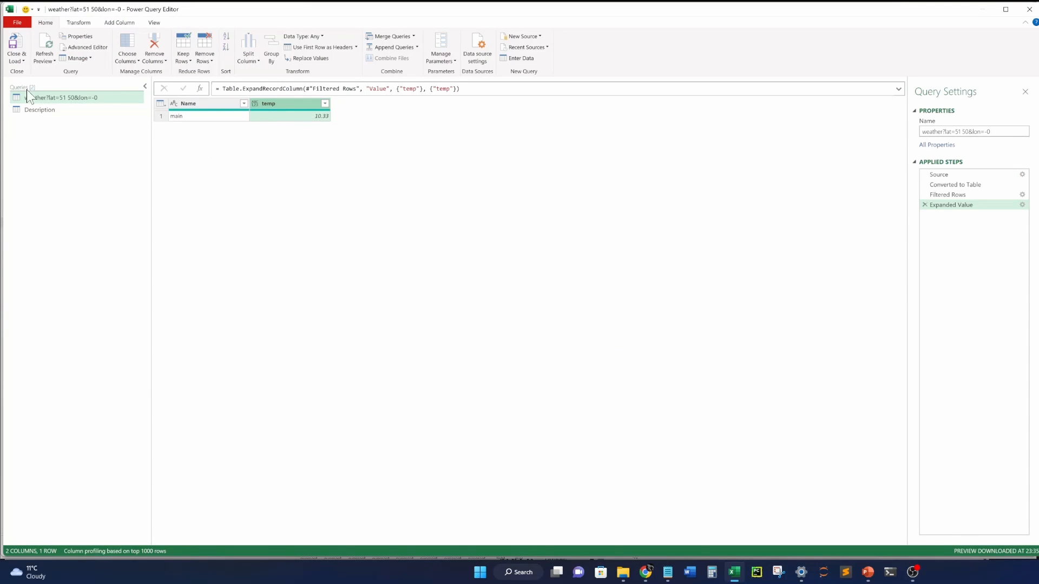
Duplicate the temperature-filtered weather query, rename the copy as Tempreture, and review it alongside the Description query.
right_click(44, 97)
left_click(76, 143)
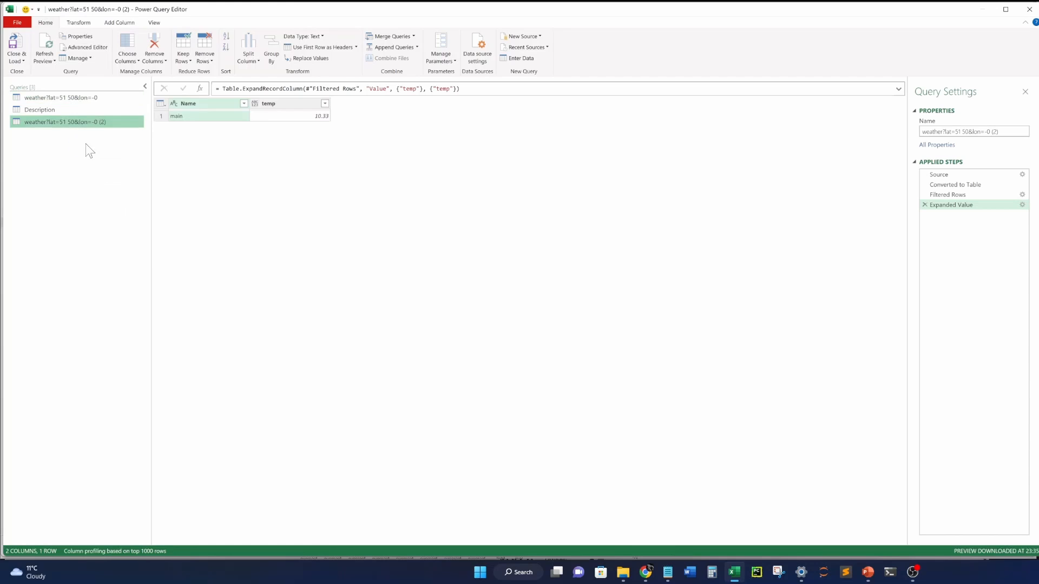
left_click(951, 133)
type("Tempreture")
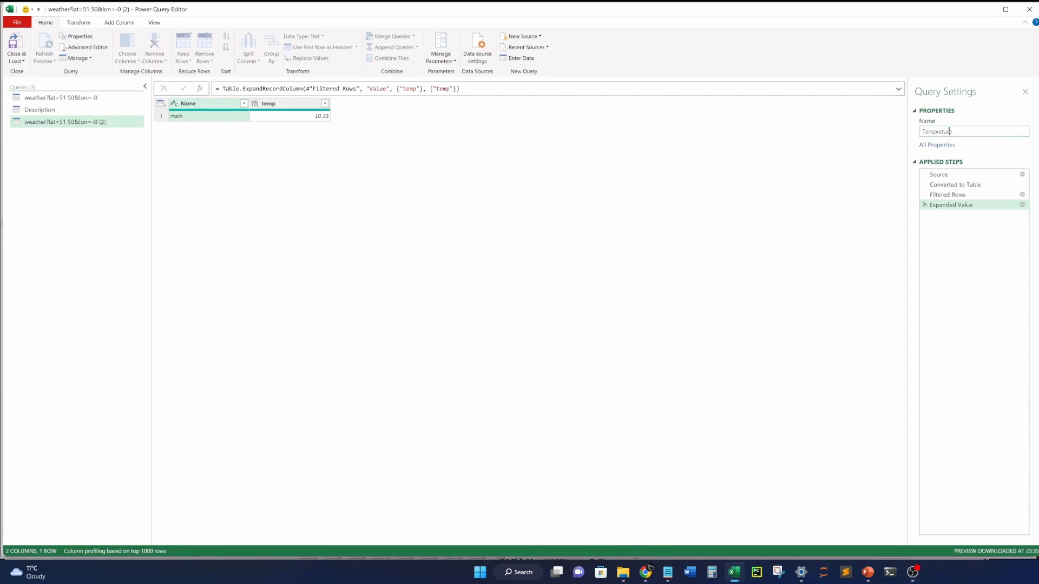
key("Return")
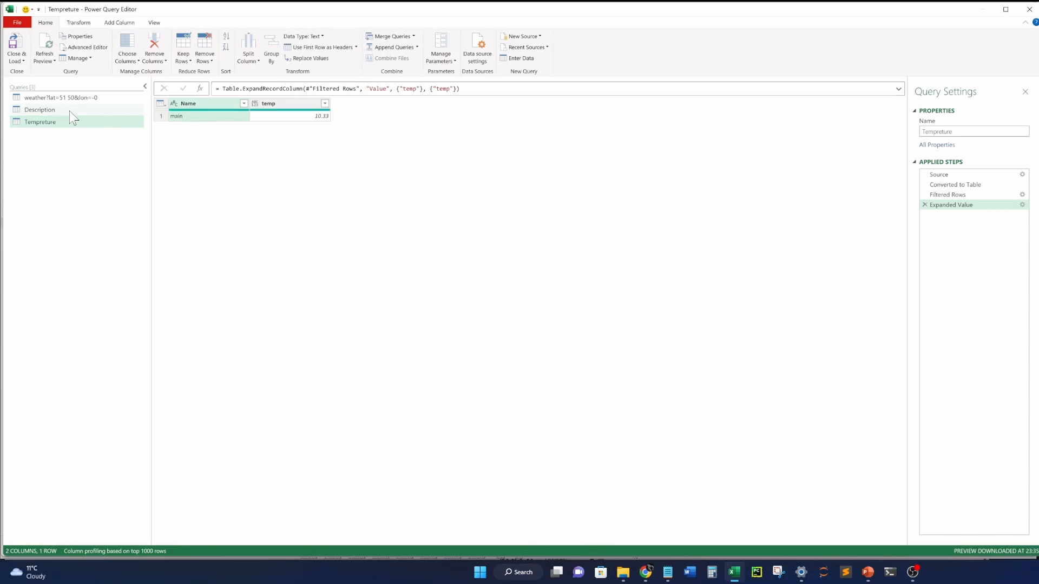
left_click(70, 110)
left_click(71, 122)
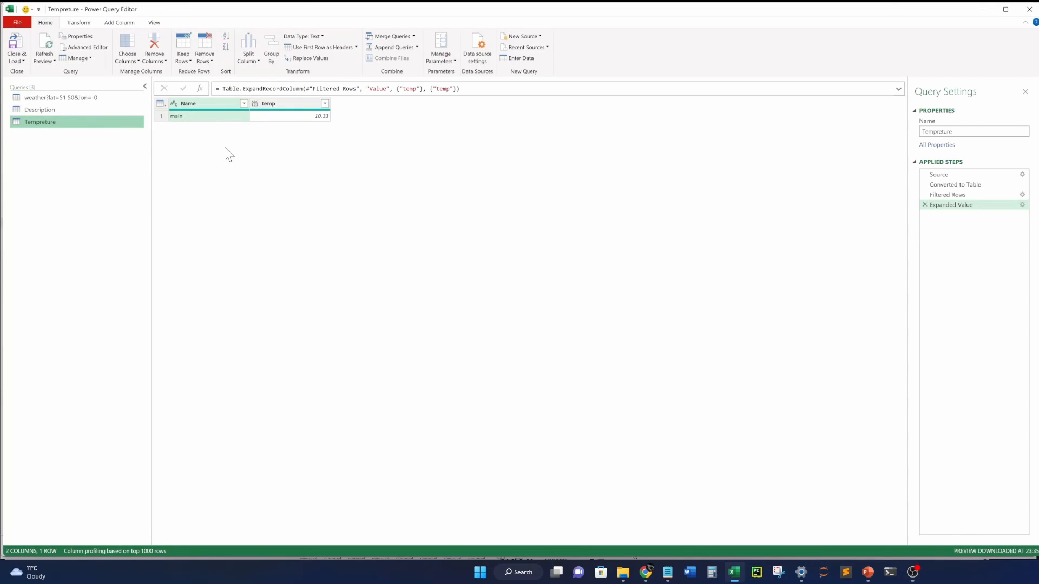
Delete the temp expansion and the main row filter from the original weather query.
left_click(79, 102)
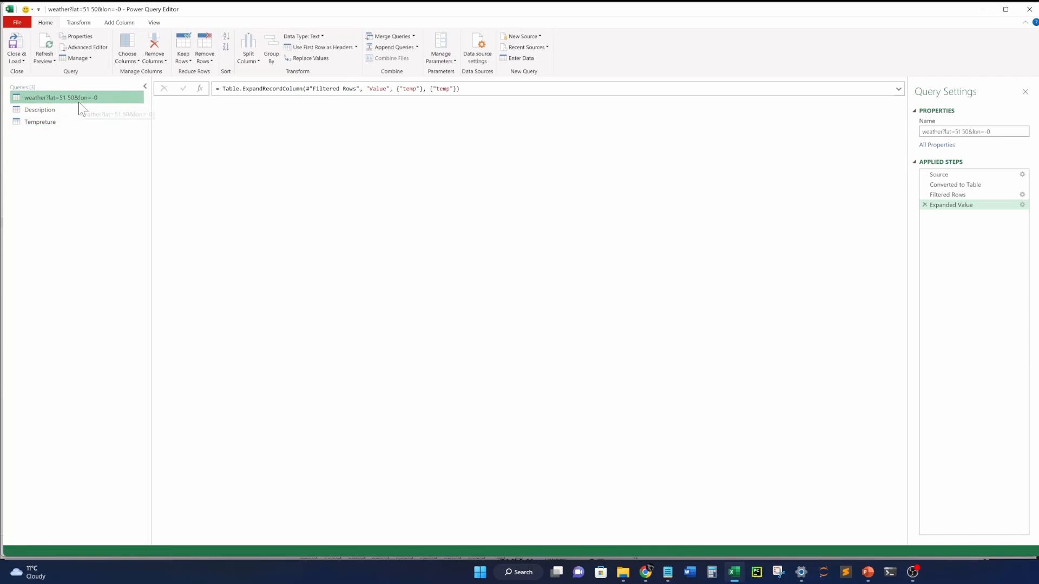
left_click(924, 204)
left_click(925, 194)
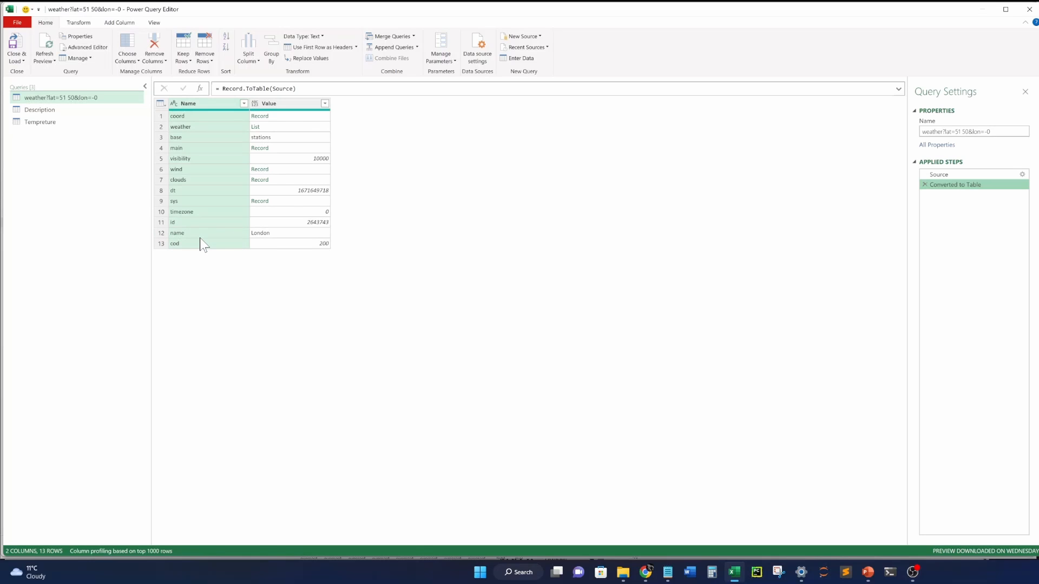
Filter the original query's Name column to only the name row.
left_click(243, 104)
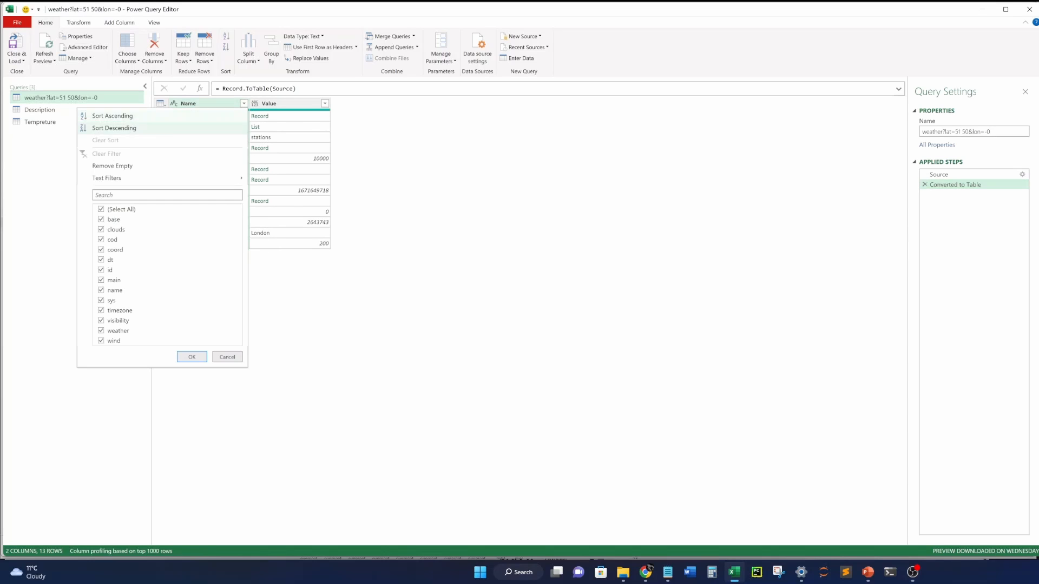
left_click(123, 211)
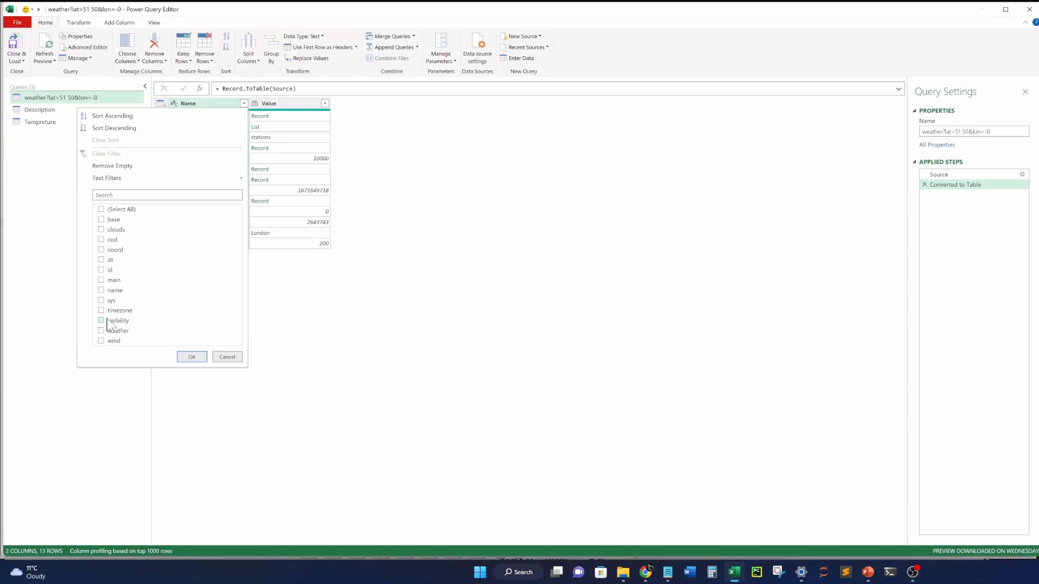
left_click(102, 291)
left_click(193, 357)
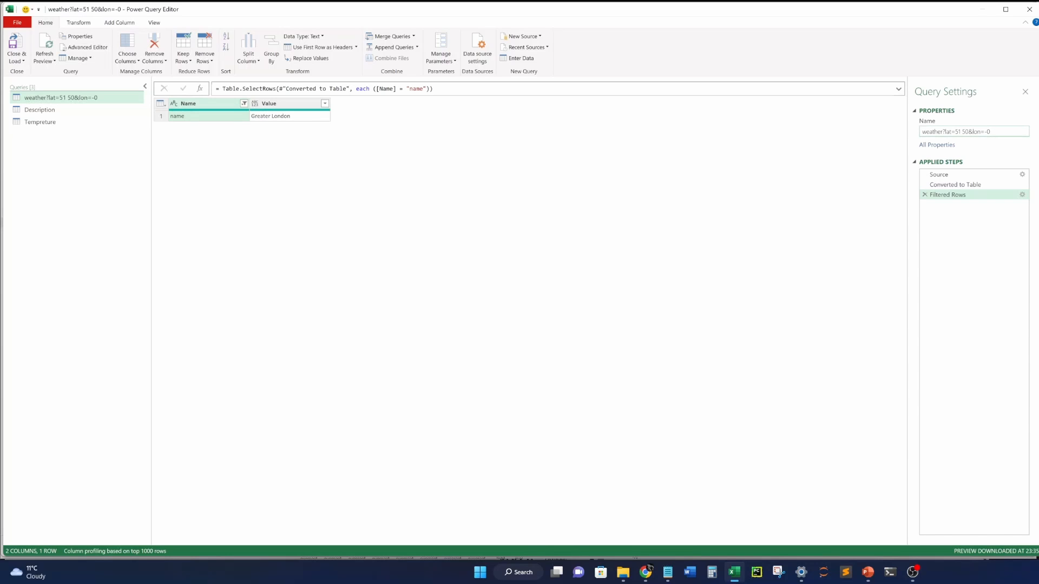
Duplicate the name-filtered weather query, rename the copy as City, and review the Tempreture and Description queries.
right_click(76, 98)
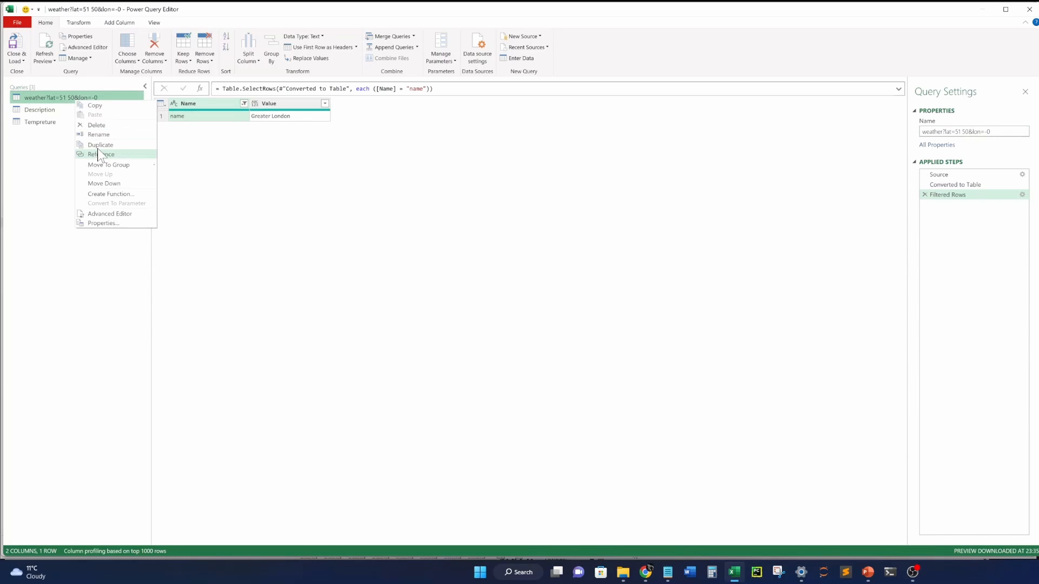
left_click(97, 146)
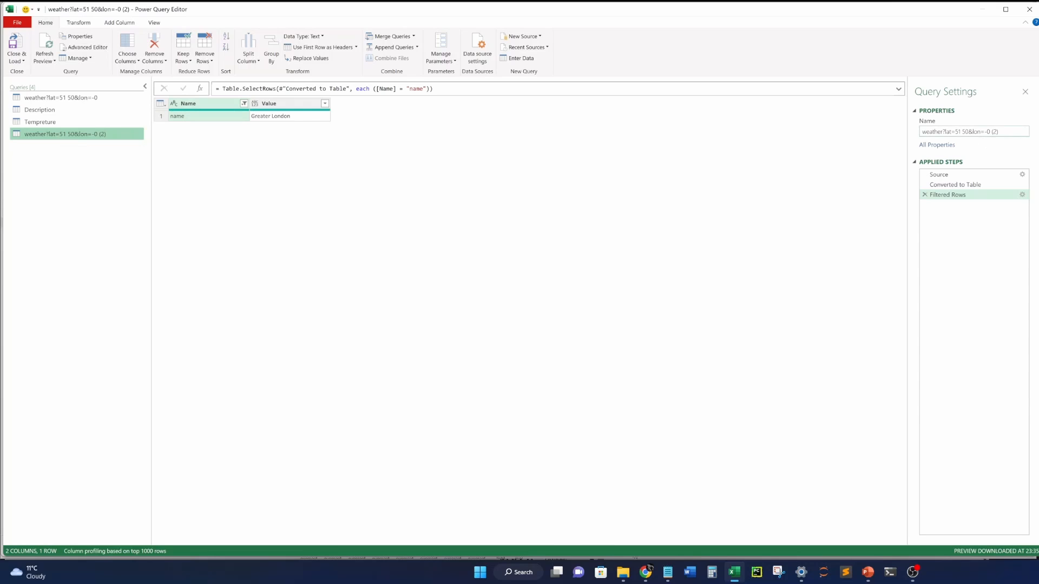
left_click(963, 131)
type("c")
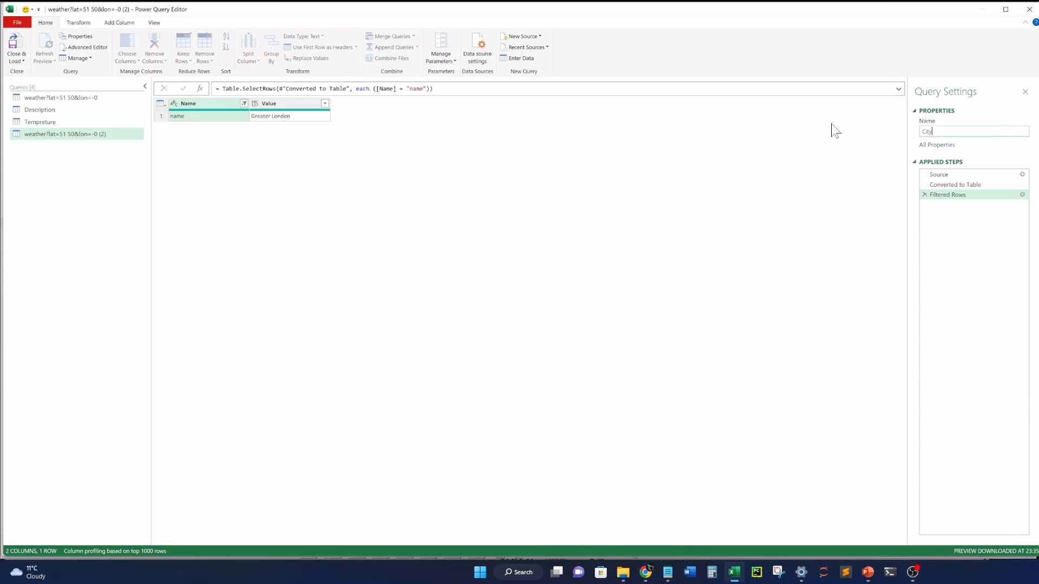
key("Return")
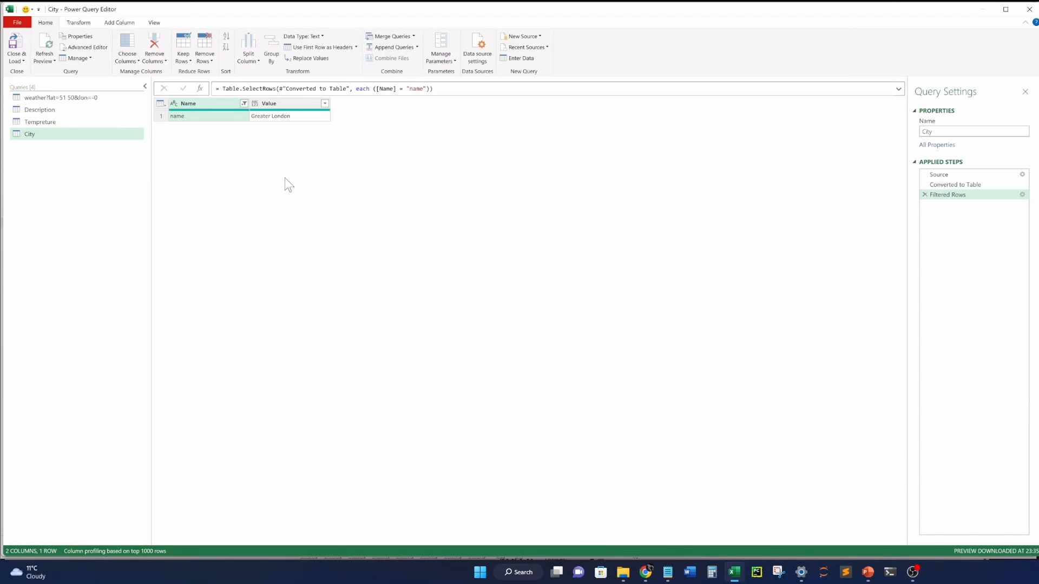
left_click(58, 122)
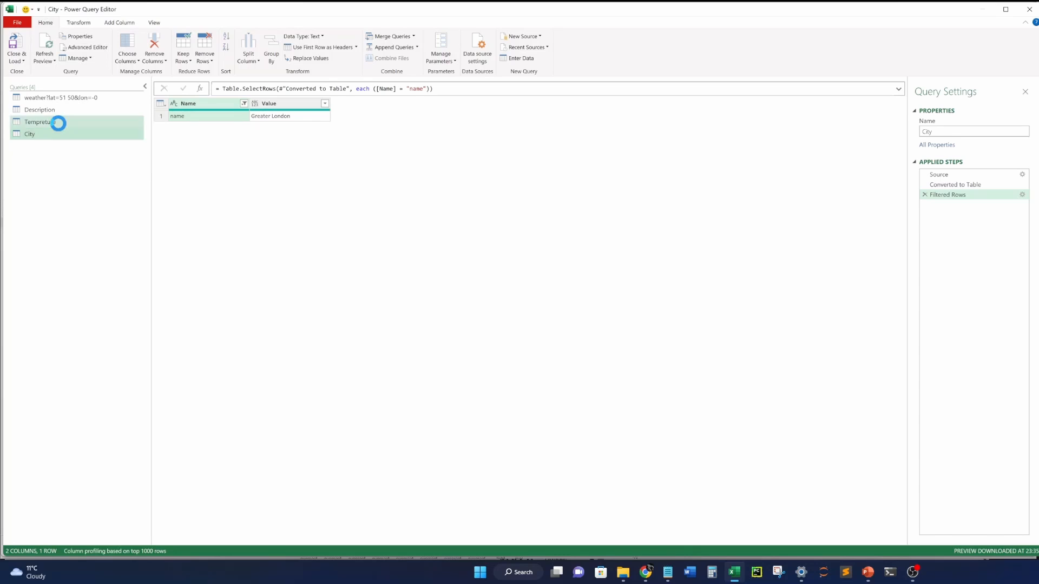
left_click(59, 111)
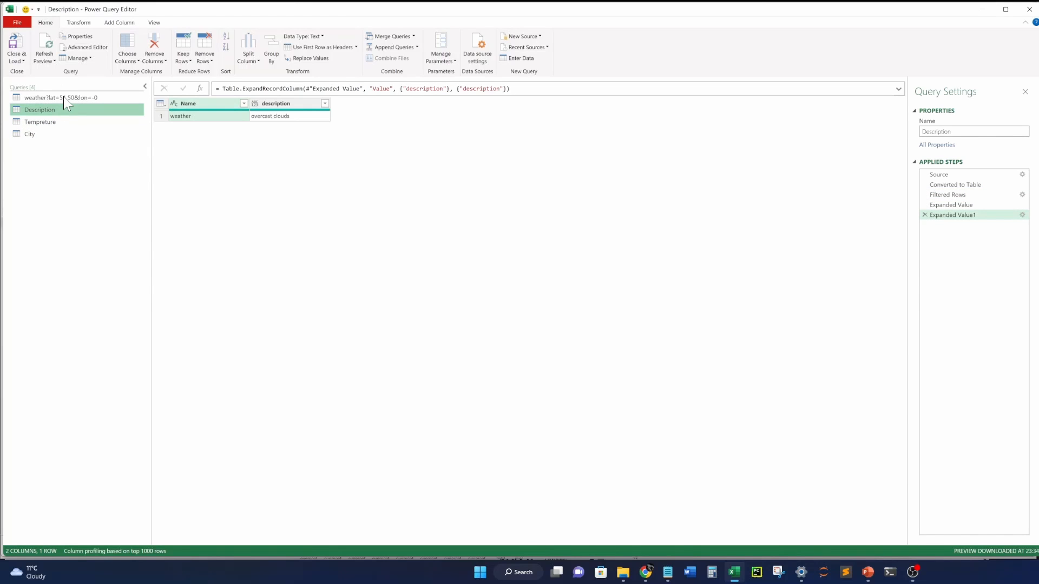
Append the City, Tempreture and Description queries, in that order, as a new query.
left_click(63, 97)
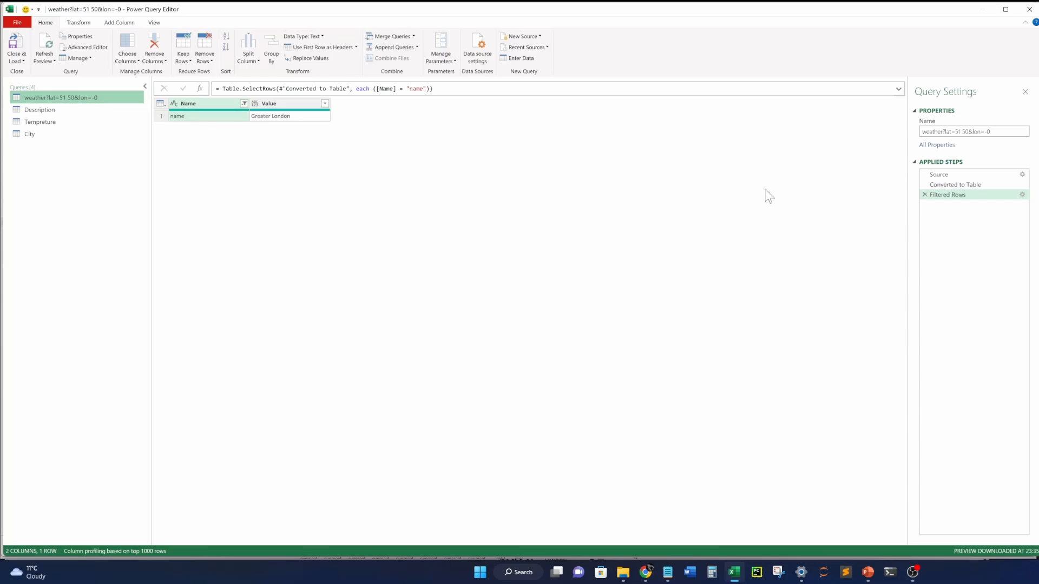
left_click(43, 133)
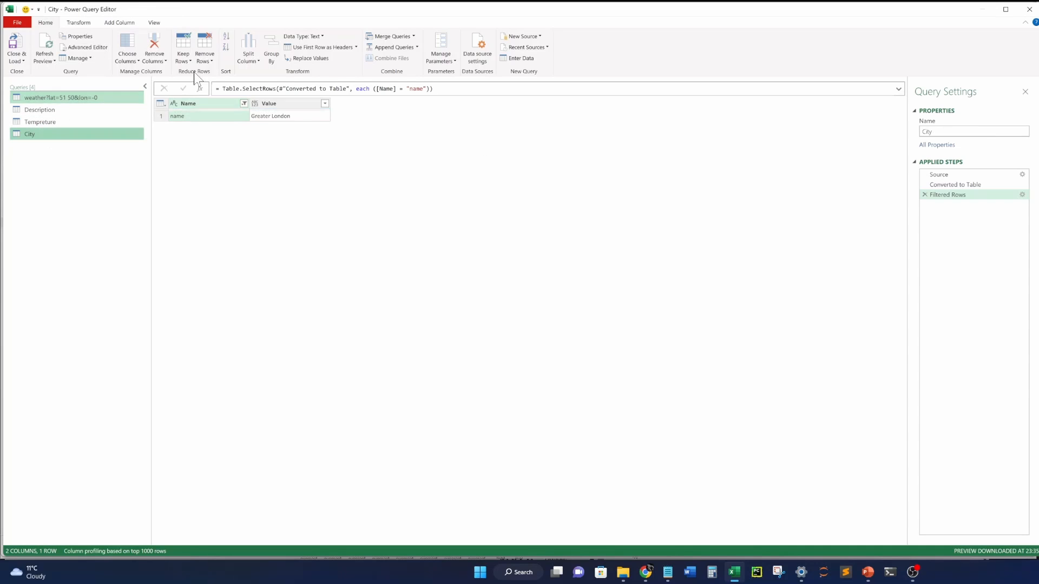
left_click(417, 48)
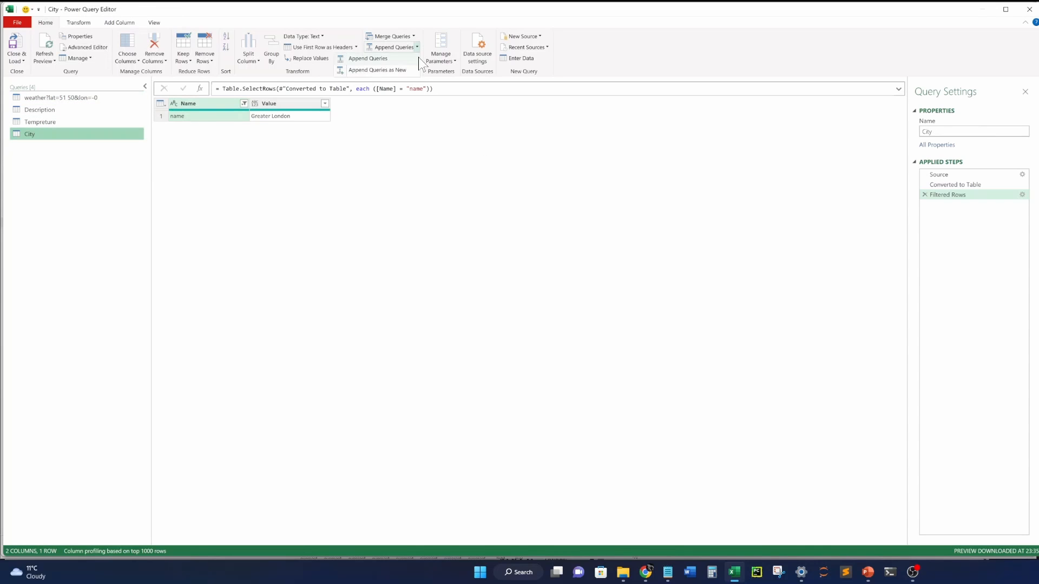
left_click(375, 71)
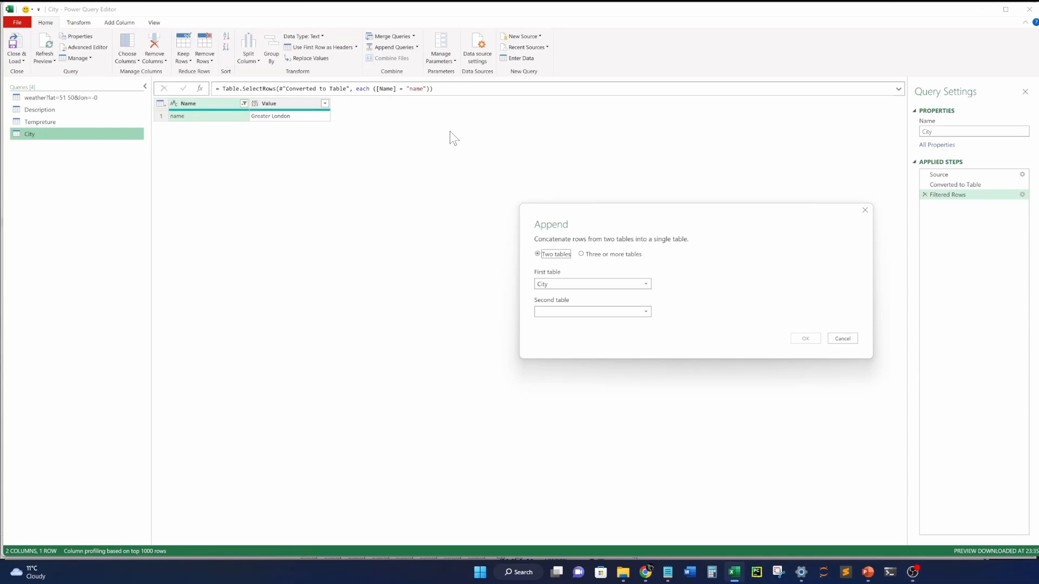
left_click(591, 253)
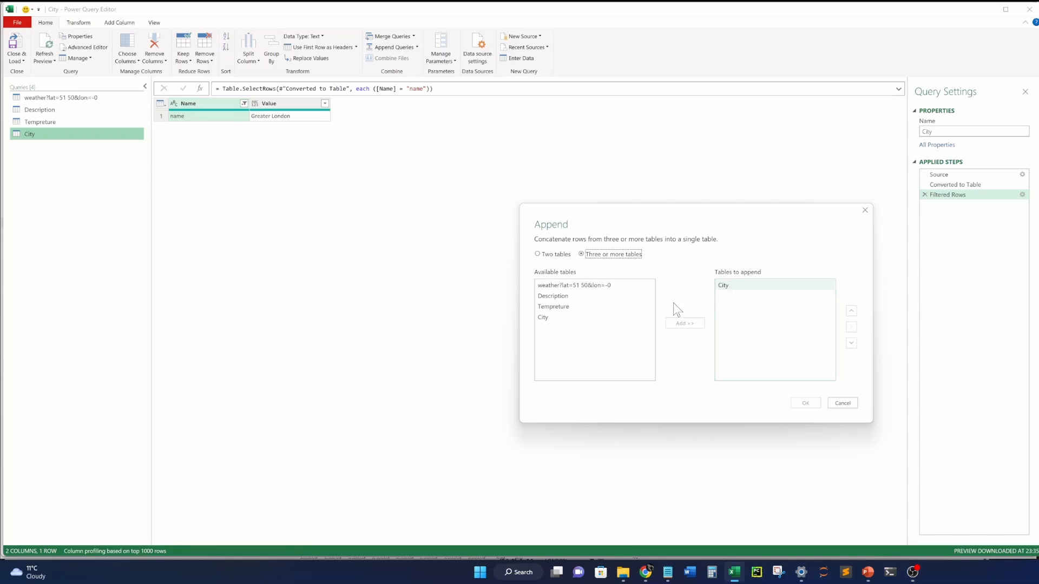
left_click(555, 306)
left_click(683, 323)
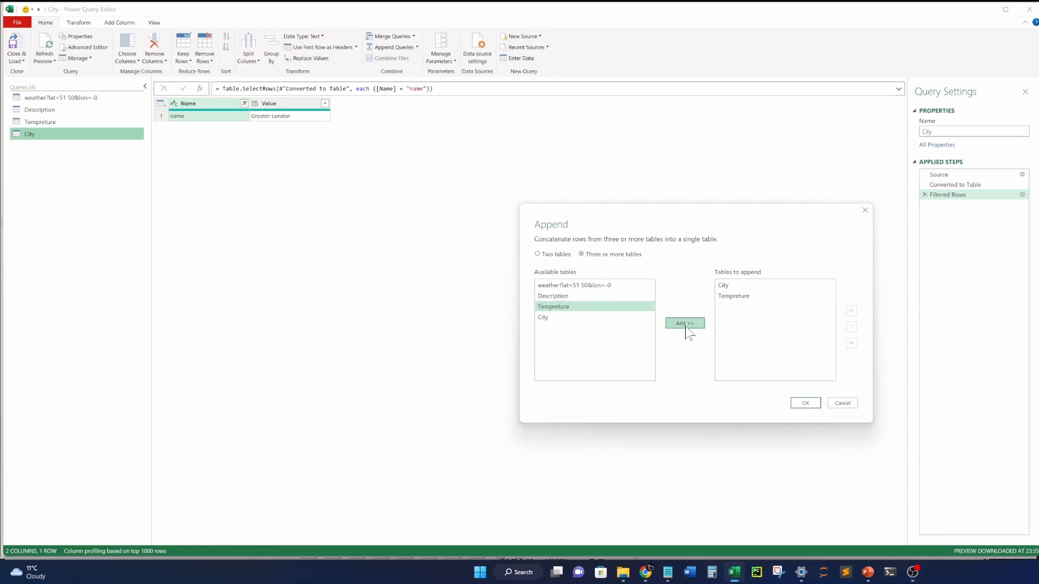
left_click(584, 296)
left_click(693, 325)
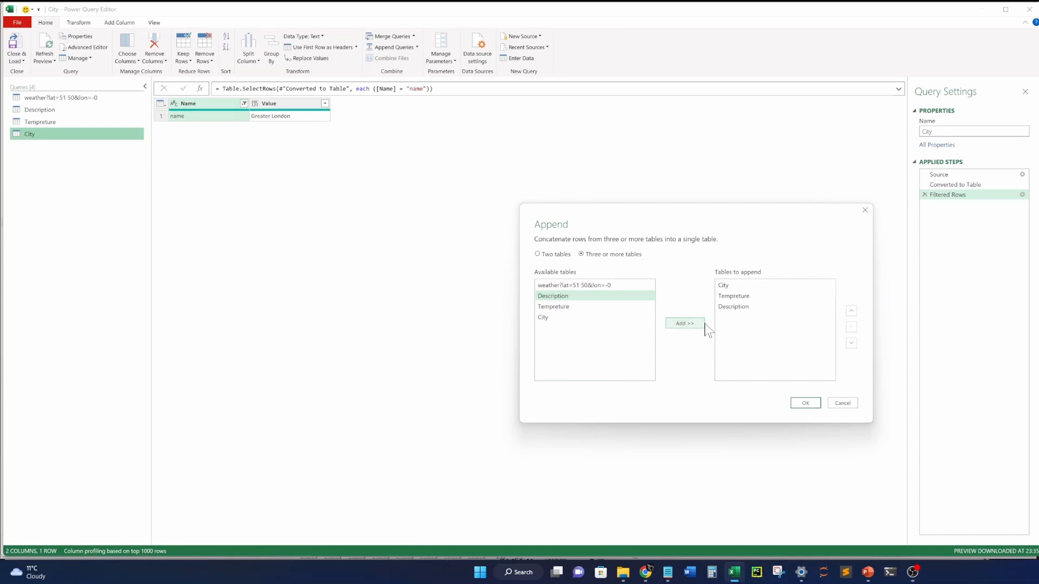
left_click(804, 403)
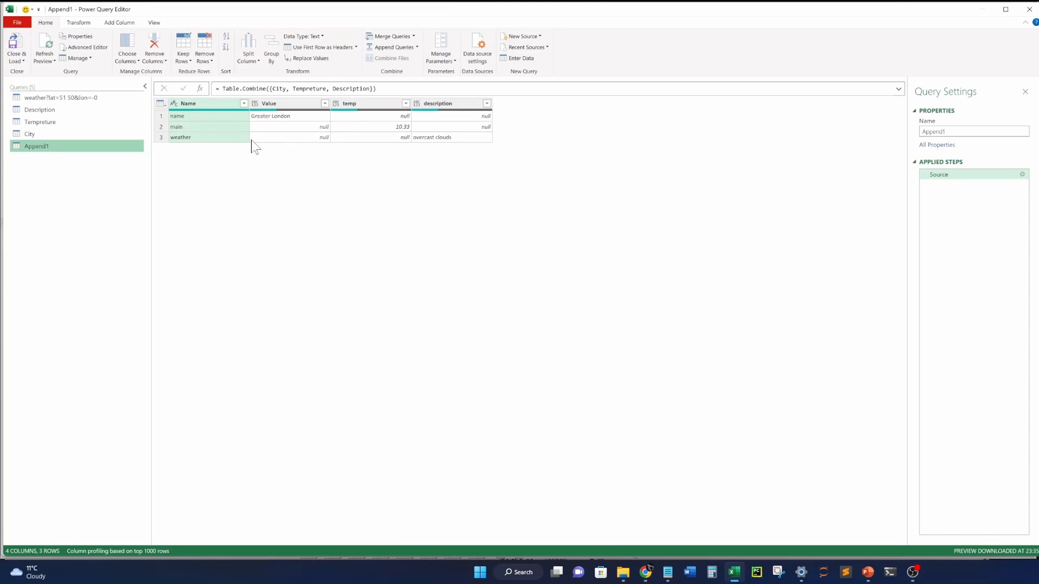
Transpose the appended table and promote its first row to column headers.
left_click(77, 23)
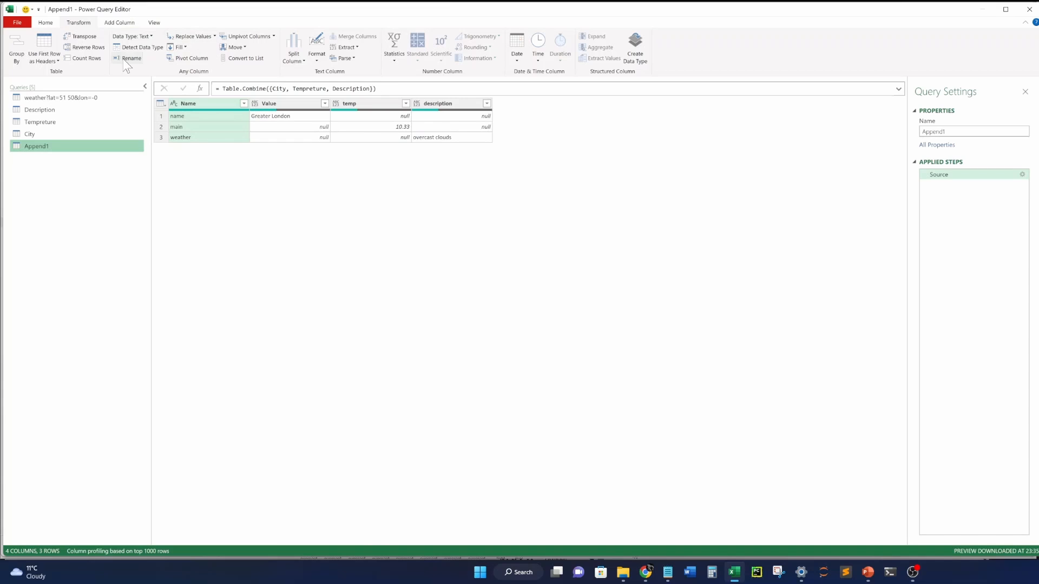
left_click(88, 38)
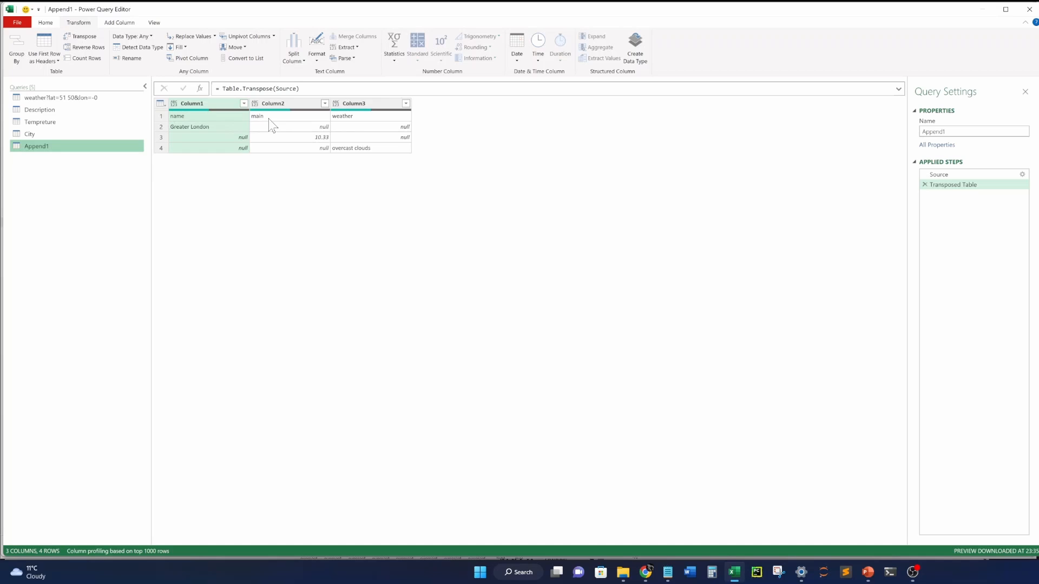
left_click(228, 116)
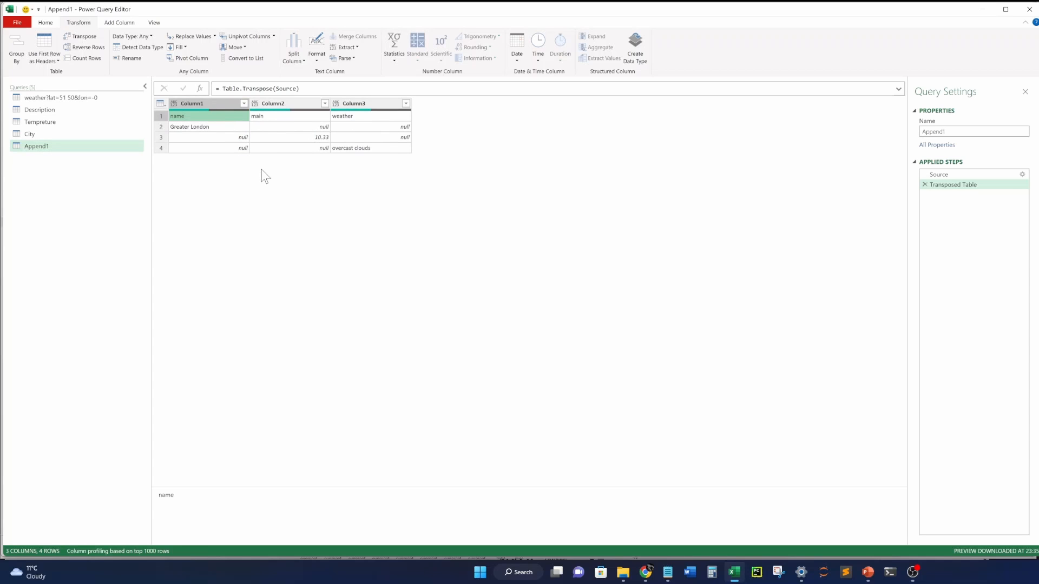
left_click(358, 116)
left_click(205, 116)
right_click(238, 118)
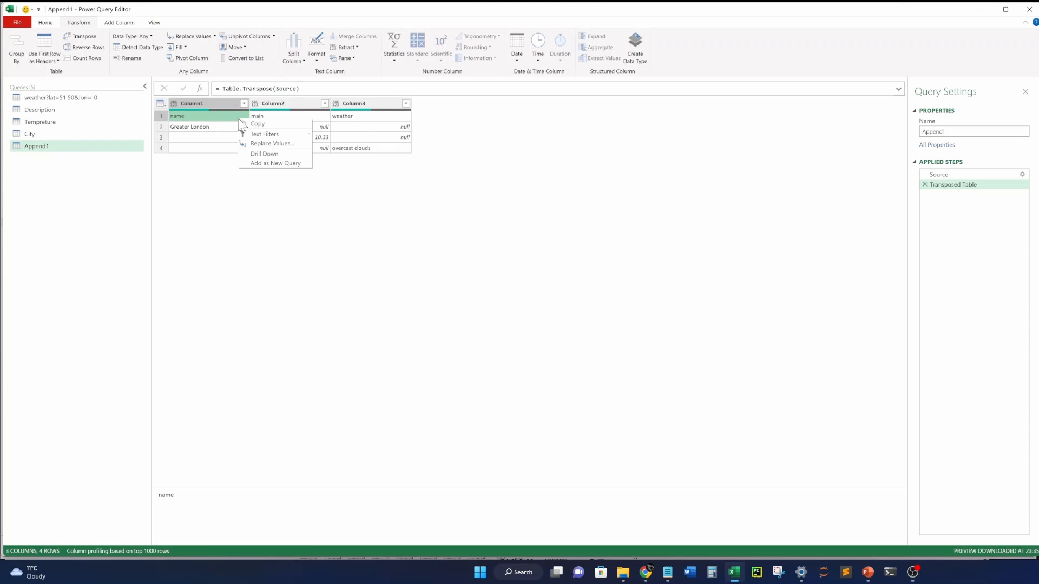
left_click(248, 202)
left_click(160, 103)
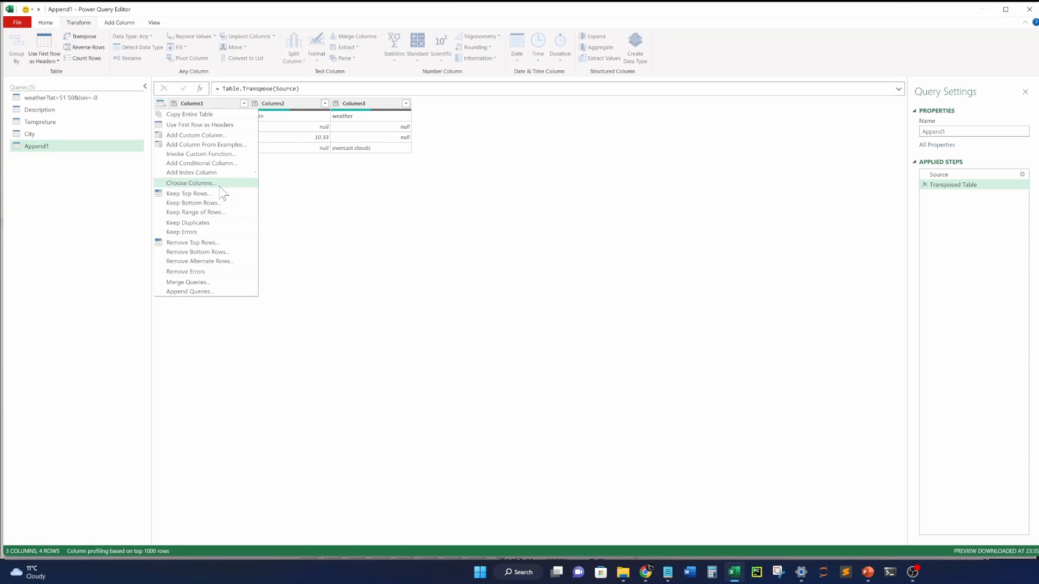
left_click(210, 125)
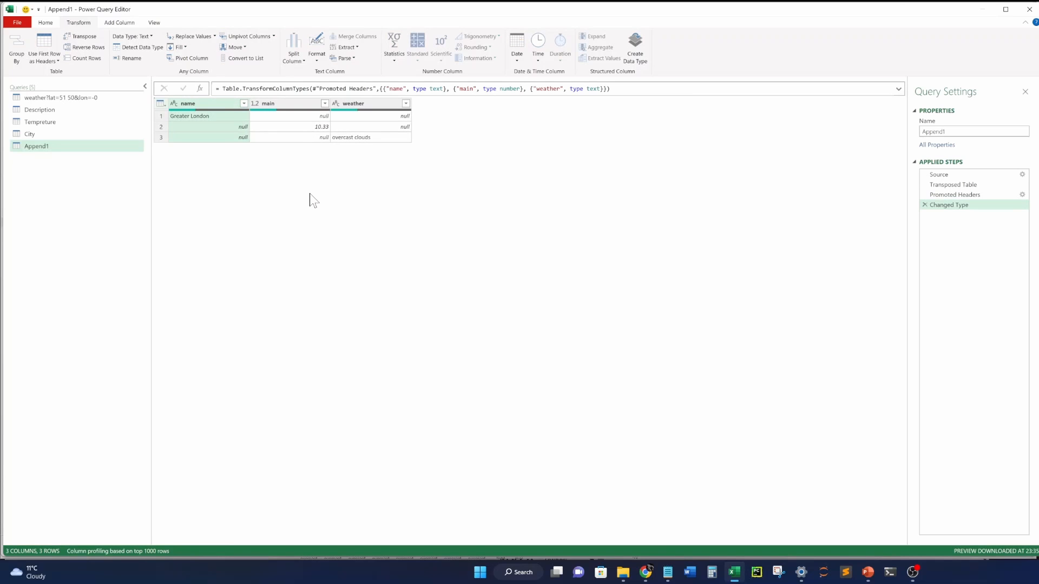
Rename the name, main and weather columns of the appended query as City, Tempreture and Description.
double_click(207, 103)
type("City")
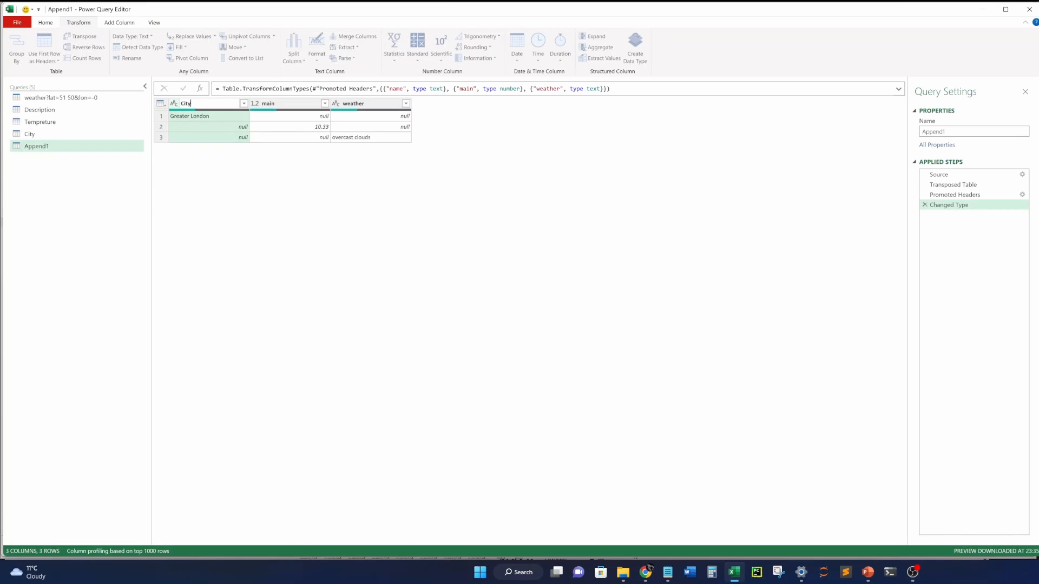
left_click(274, 103)
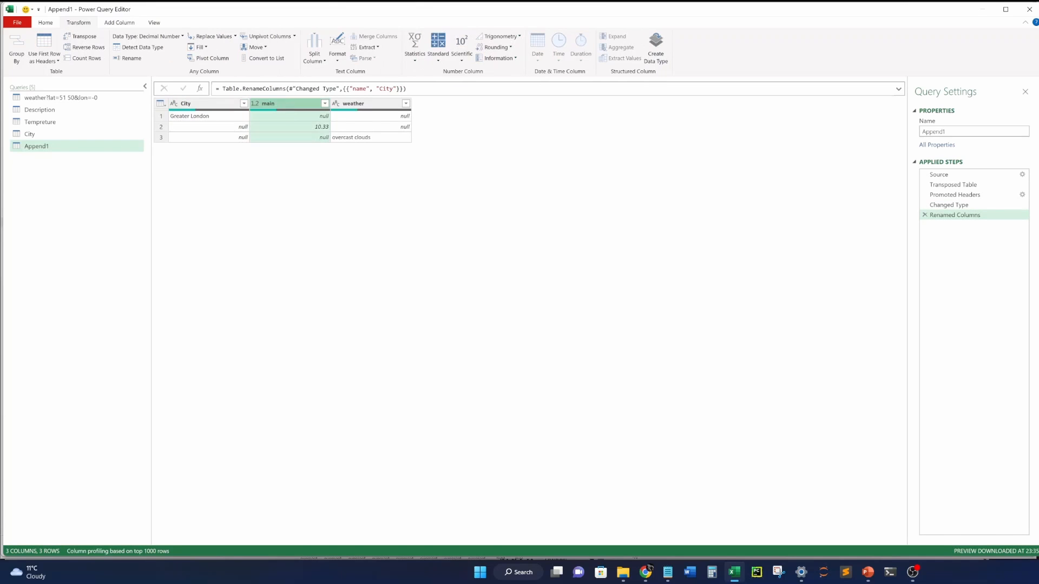
double_click(273, 104)
type("Tempre")
type("ture")
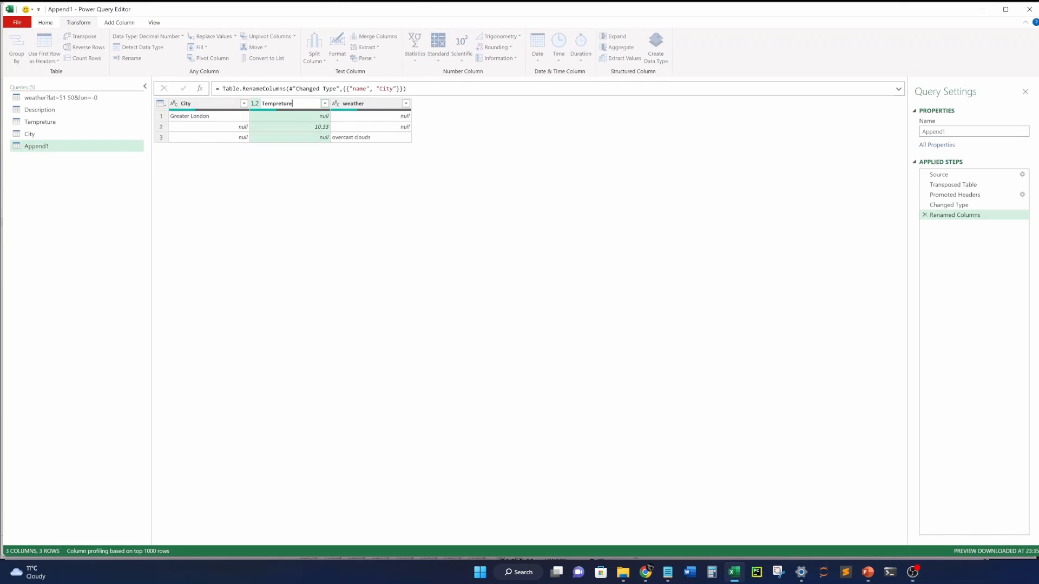
key("Tab")
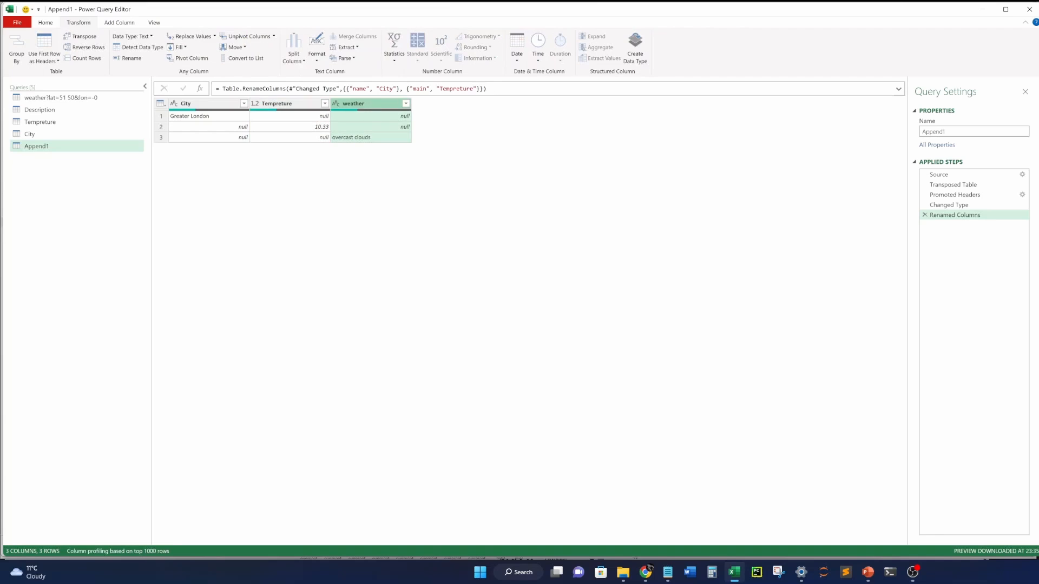
type("Description")
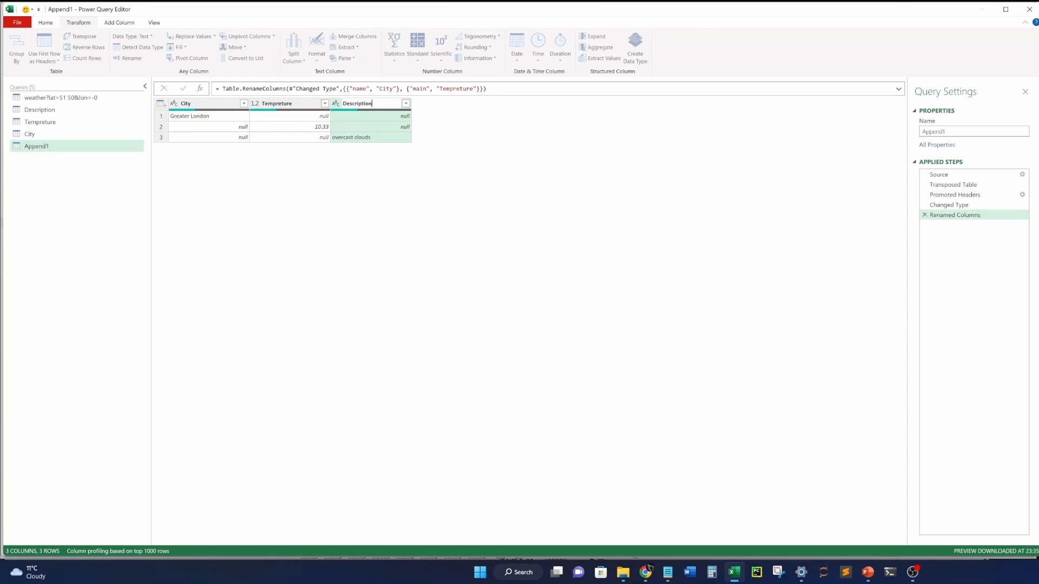
key("Return")
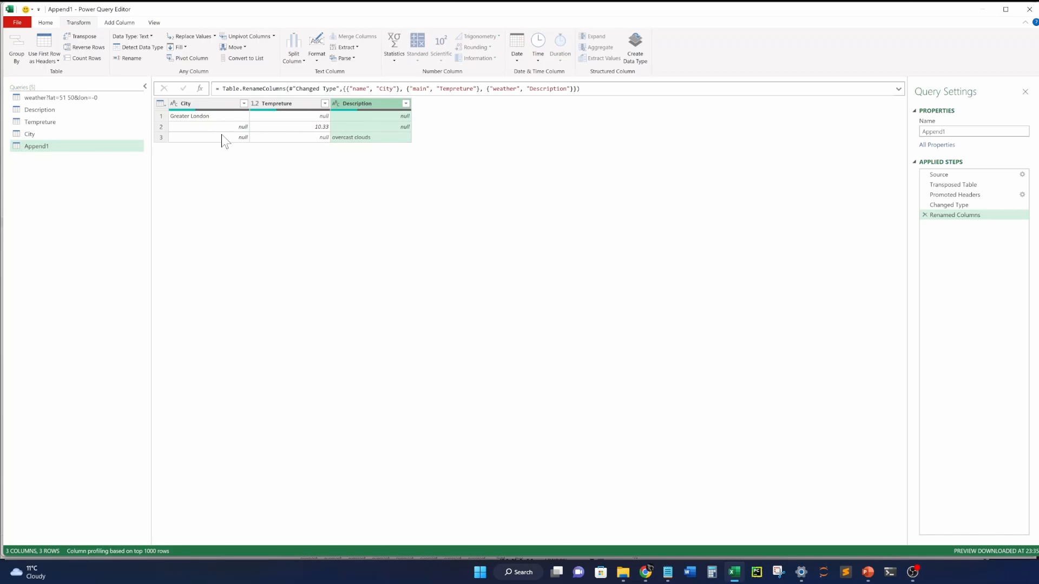
Fill the values upward in the Tempreture and Description columns.
left_click(290, 127)
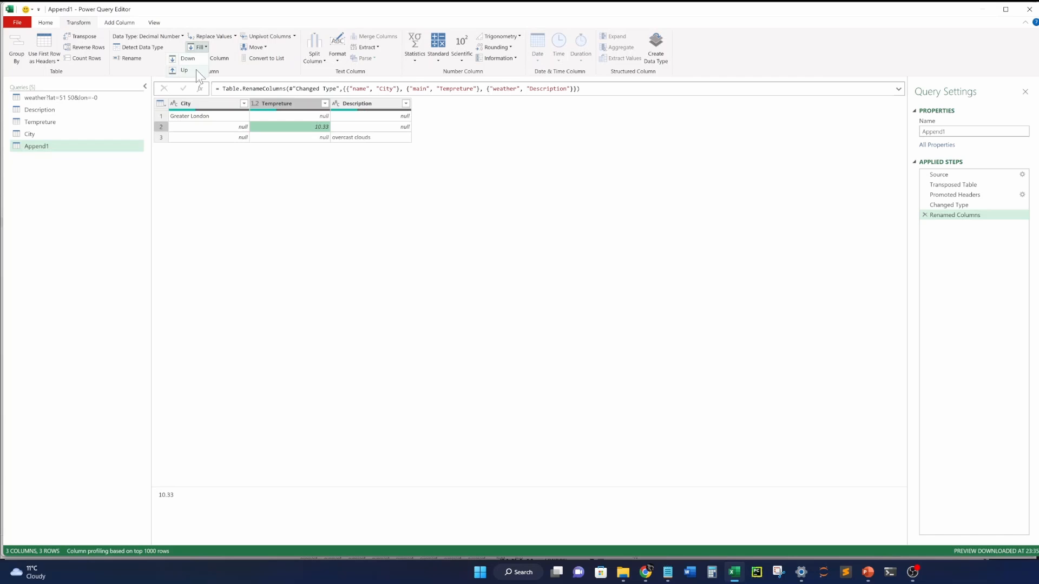
left_click(184, 71)
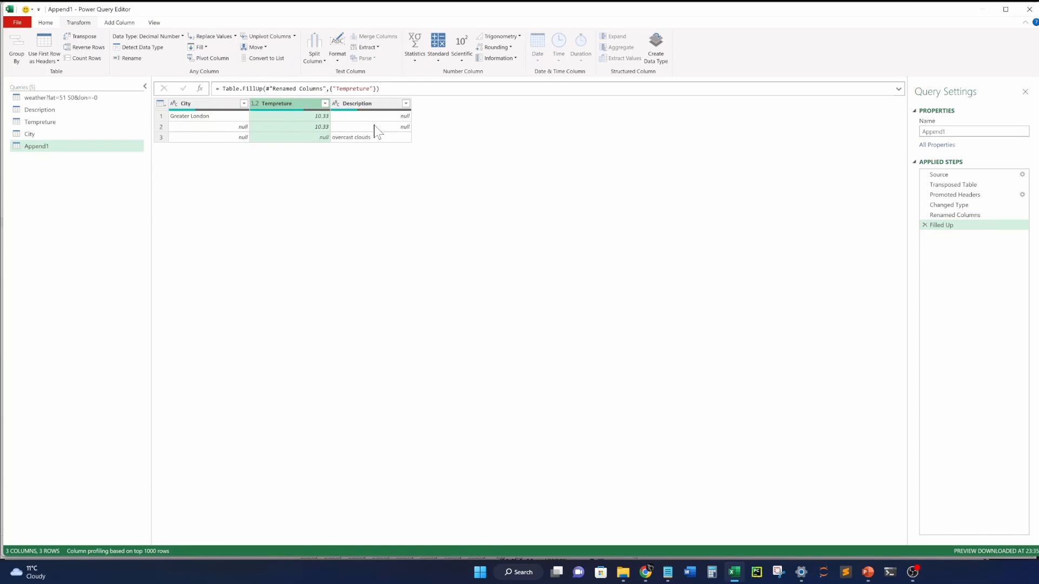
left_click(359, 139)
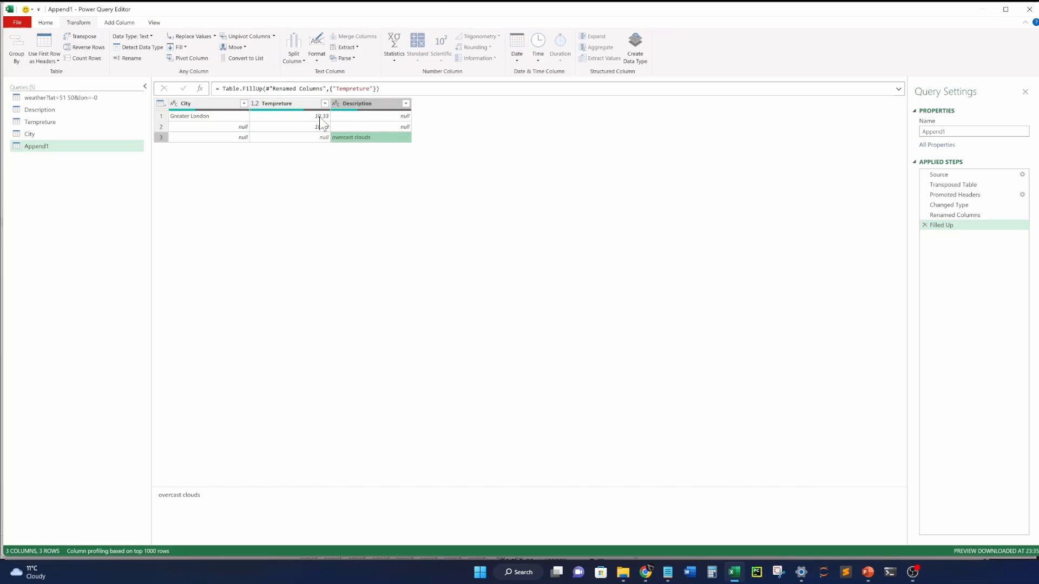
left_click(178, 46)
left_click(167, 68)
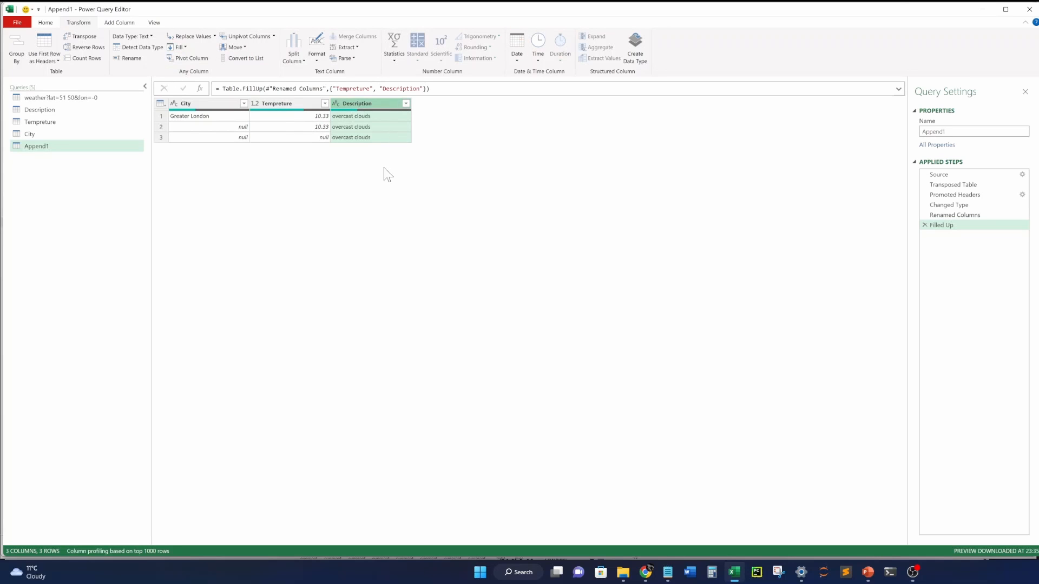
Remove the bottom 2 rows from the appended query.
left_click(162, 126)
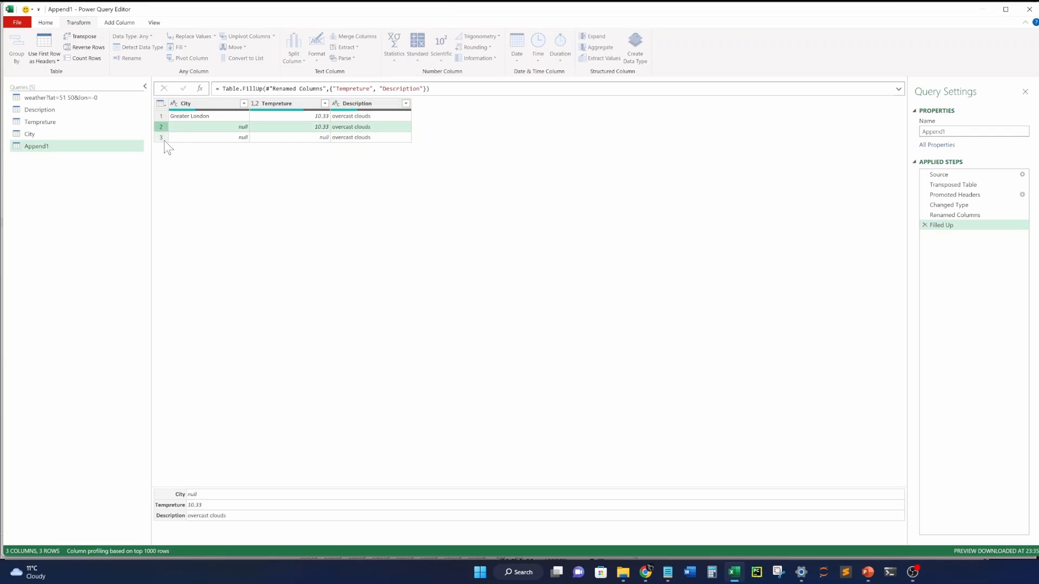
left_click(162, 138)
left_click(161, 116)
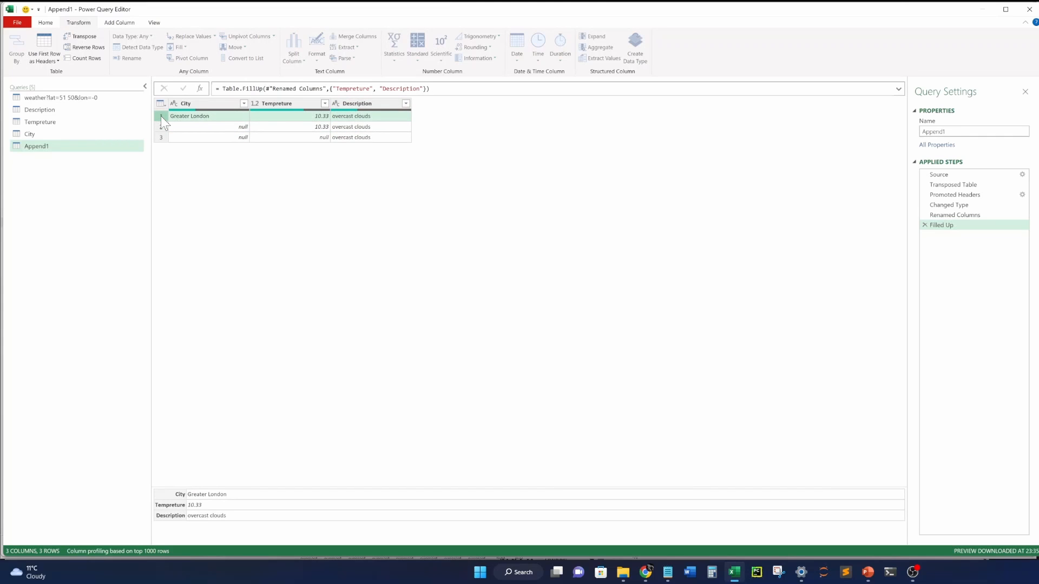
left_click(160, 125)
left_click(161, 138)
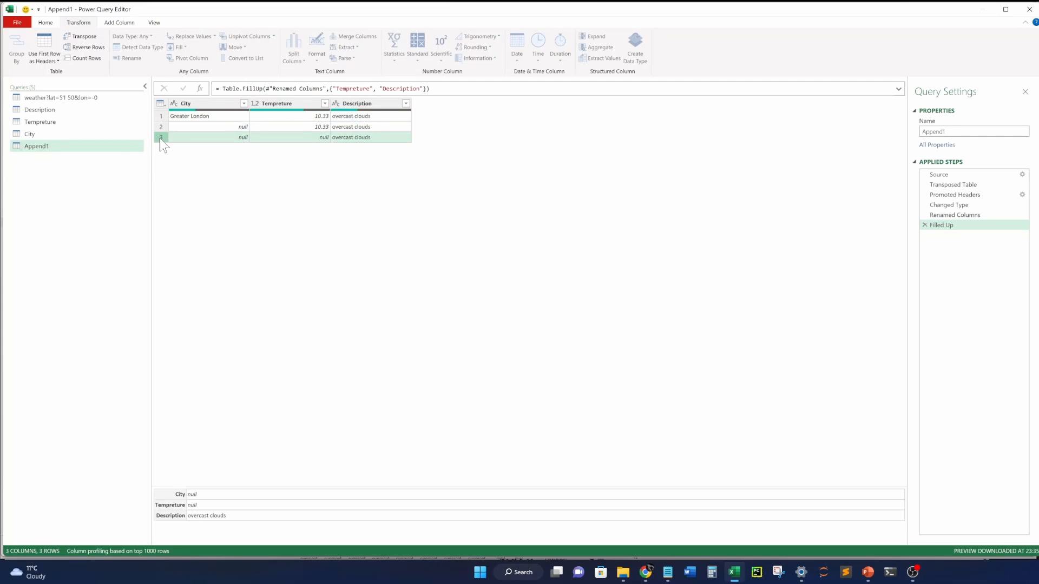
left_click(162, 127)
left_click(161, 138)
left_click(54, 22)
left_click(211, 60)
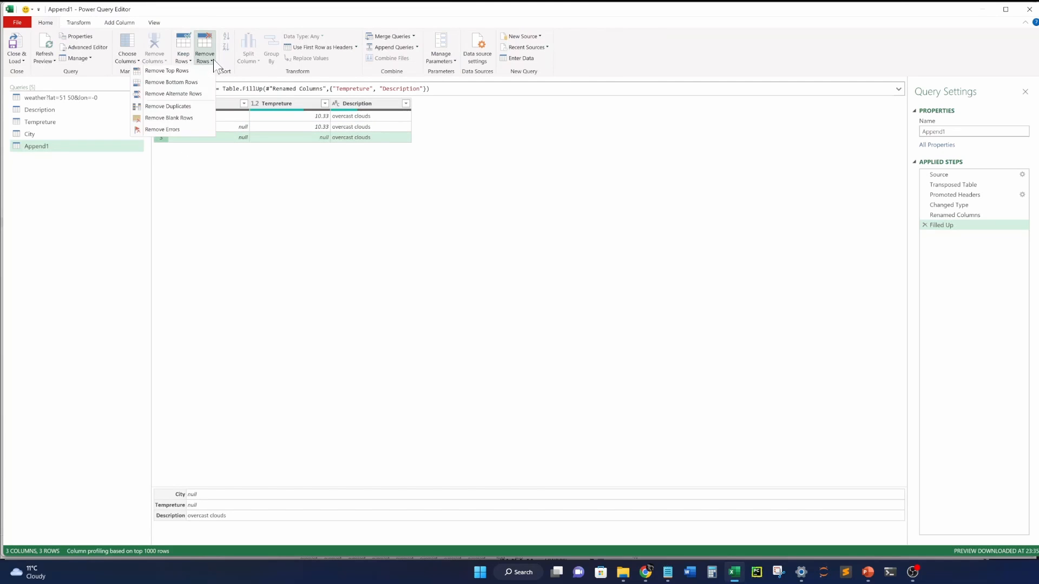
left_click(193, 84)
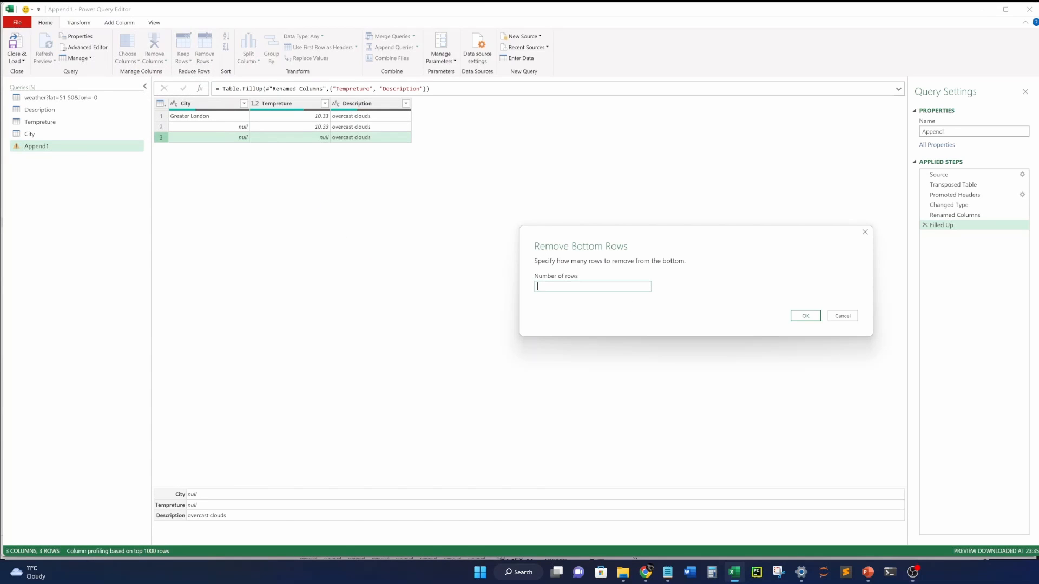
type("2")
left_click(814, 316)
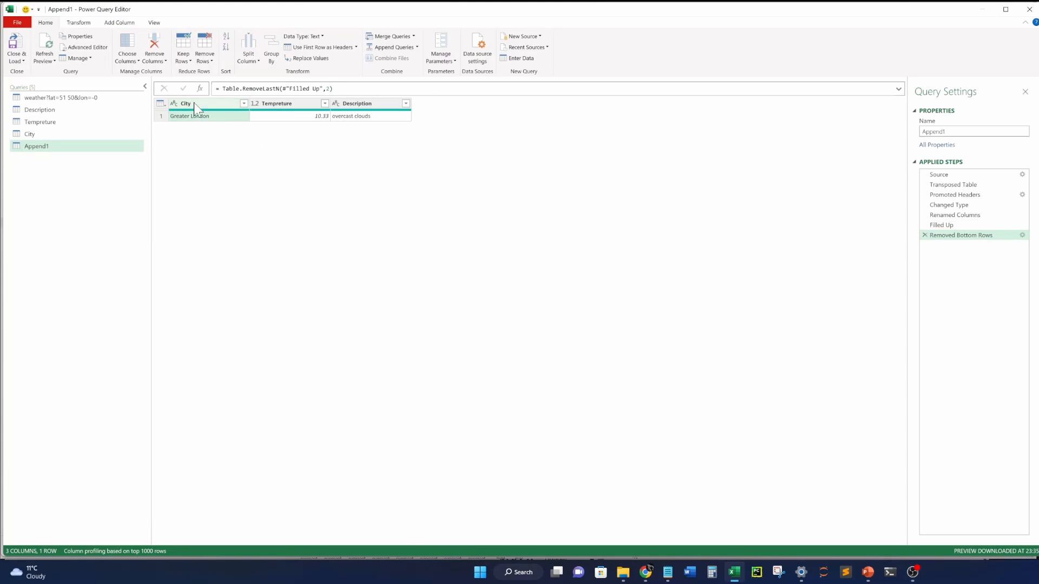
Close and load the queries into the workbook, and centre-align the headers and values of the combined weather table.
left_click(16, 63)
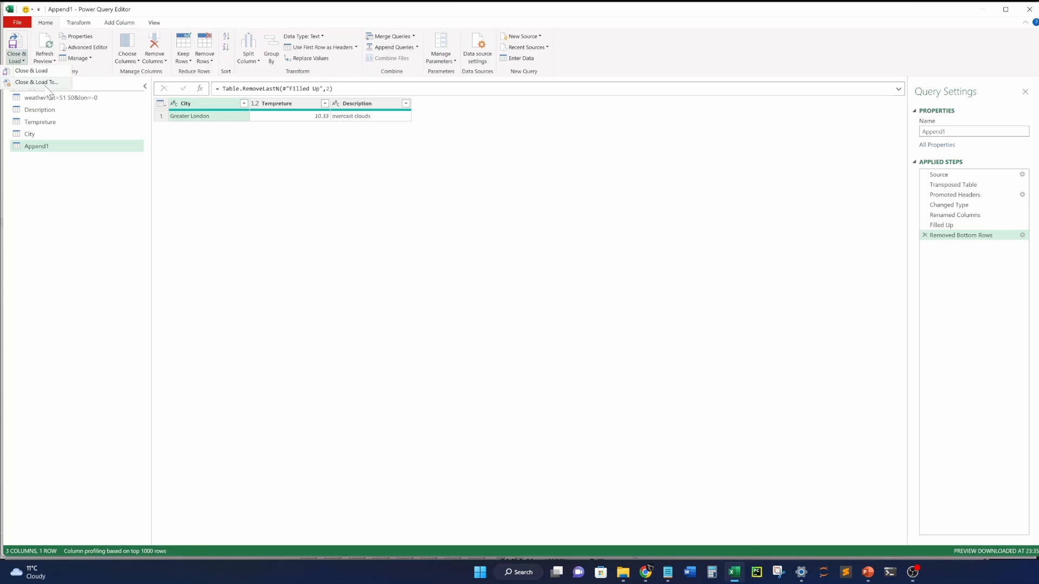
left_click(42, 74)
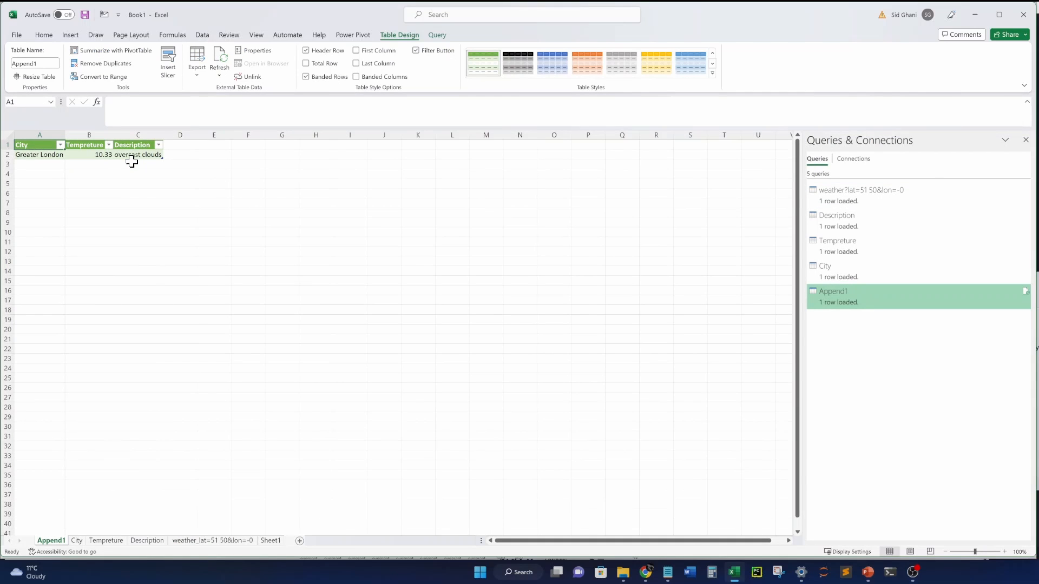
left_click(133, 191)
left_click_drag(32, 145, 142, 153)
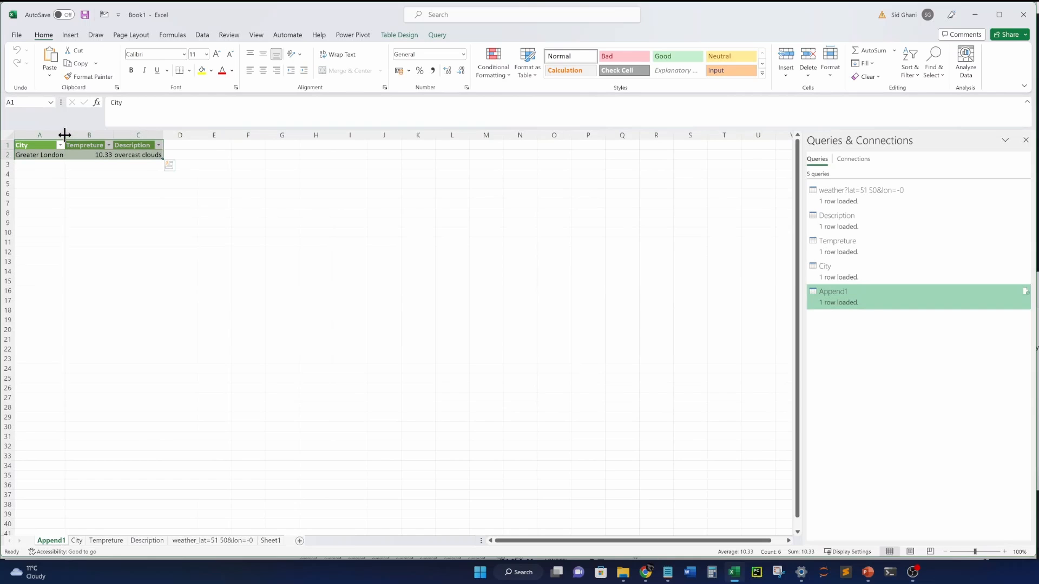
left_click(263, 70)
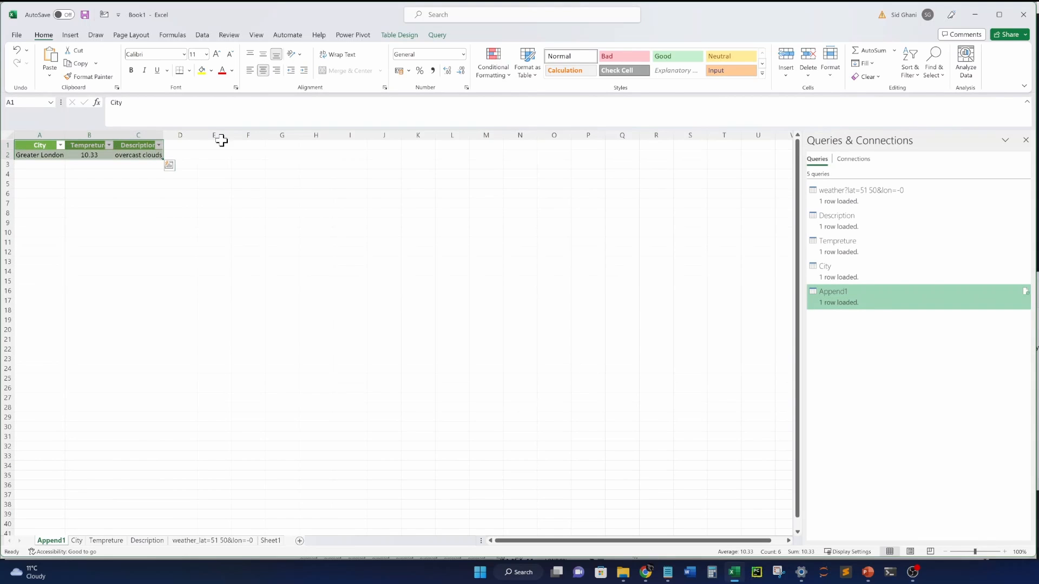
left_click(169, 193)
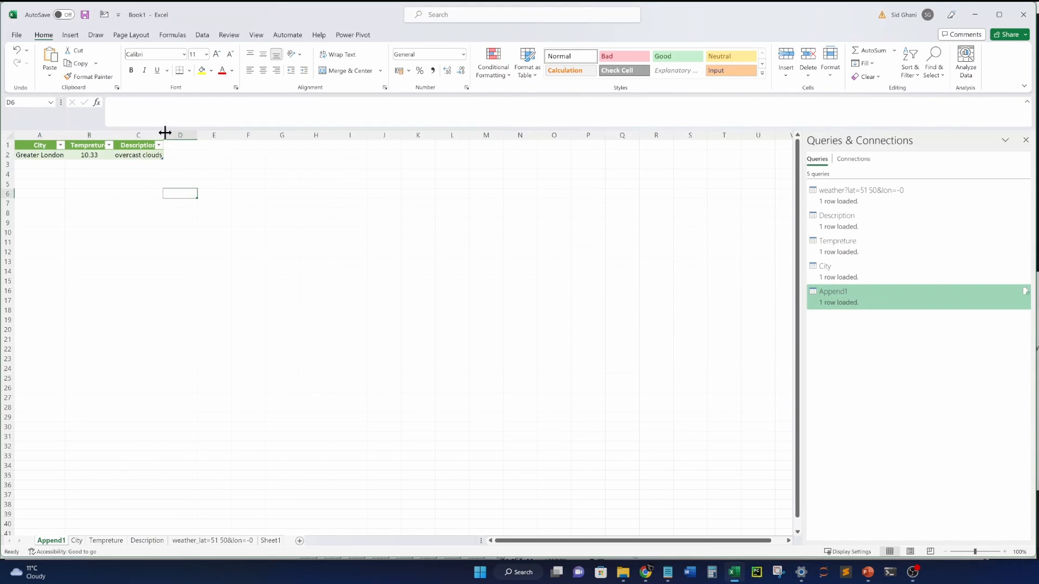
Widen the City, Tempreture and Description columns of the combined weather table.
left_click_drag(165, 135, 191, 140)
left_click_drag(114, 135, 136, 135)
left_click_drag(65, 135, 85, 137)
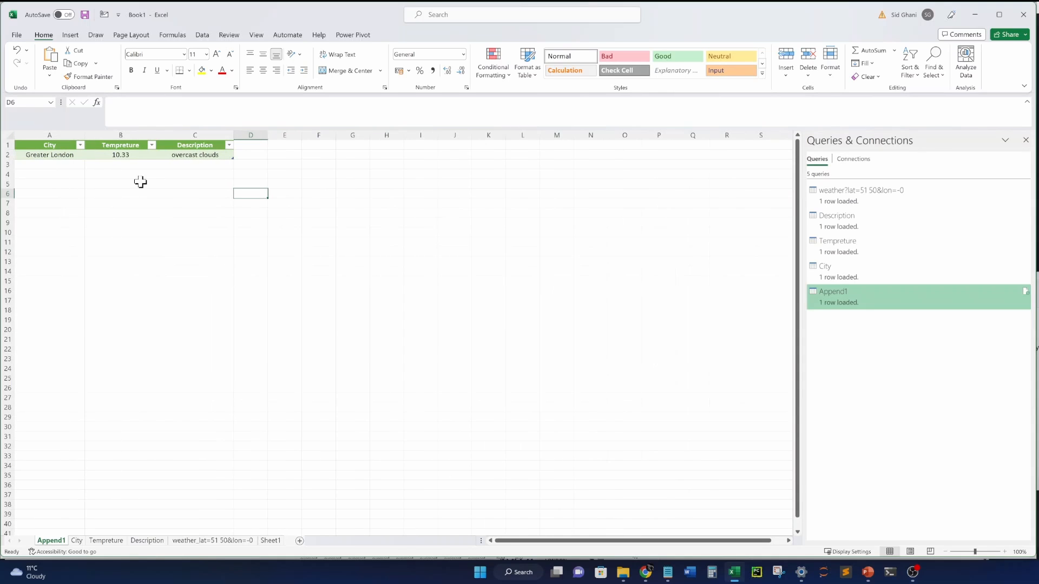
left_click(187, 207)
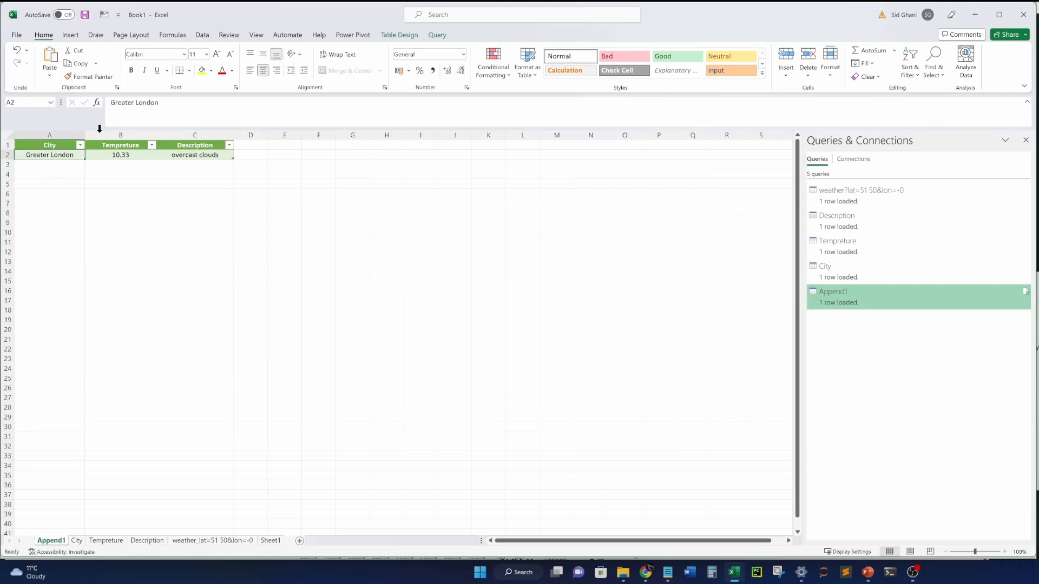
Open the combined table's query for editing and display the Source step of the weather?lat=51 50&lon=-0 query.
left_click(76, 155)
left_click(88, 154)
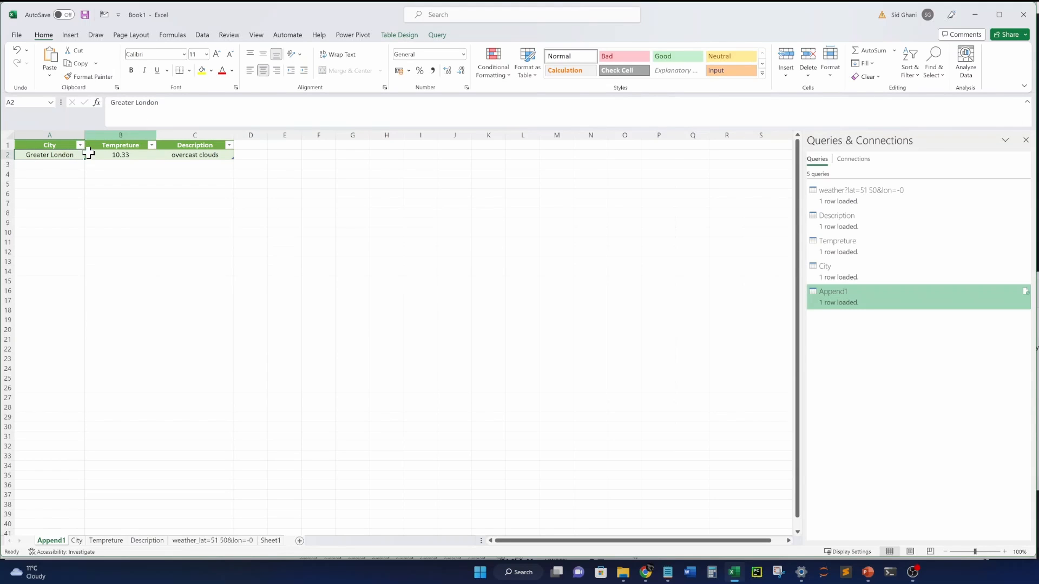
left_click(404, 38)
left_click(437, 34)
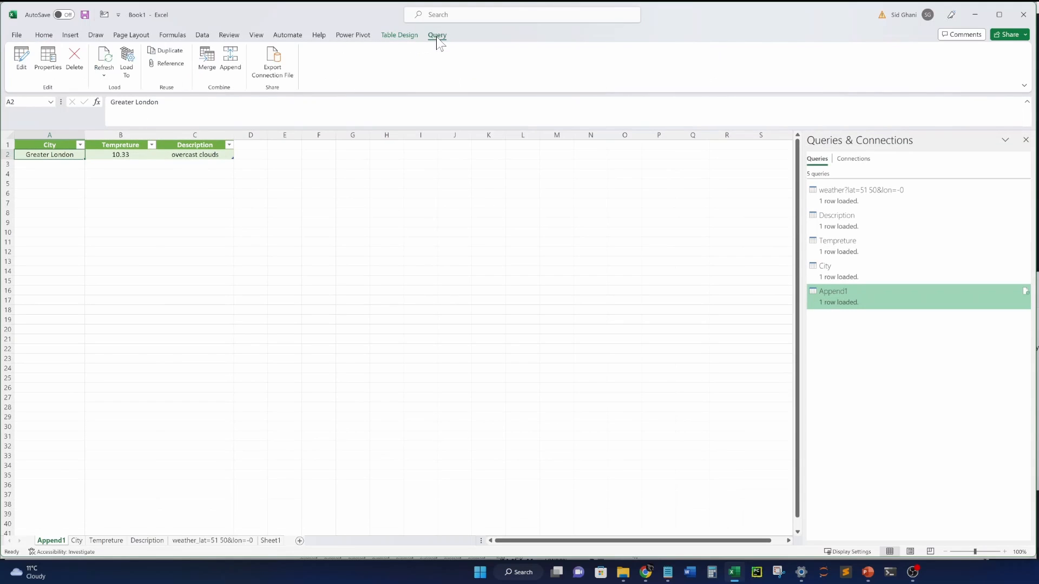
left_click(16, 64)
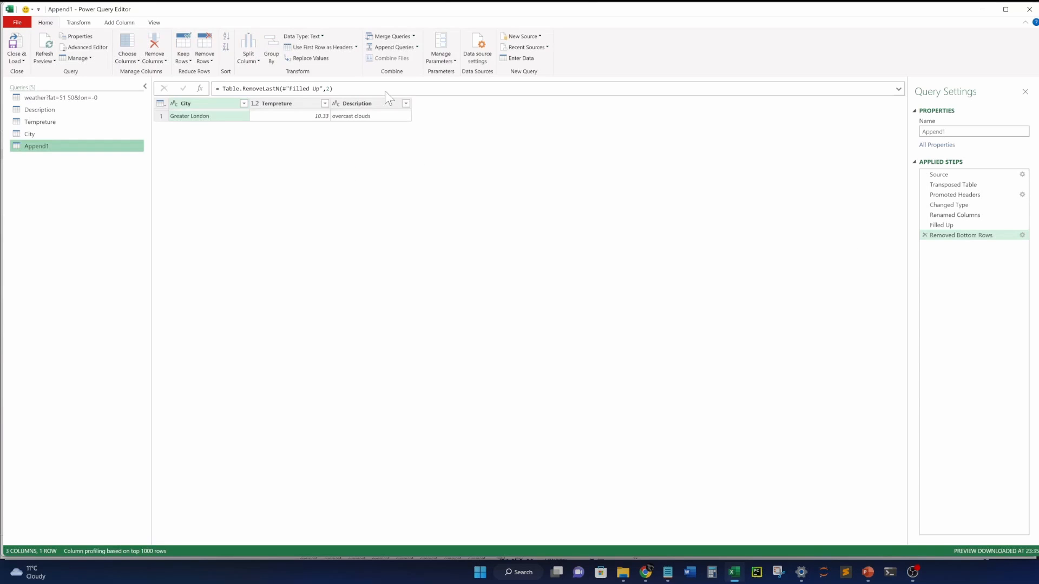
left_click(81, 99)
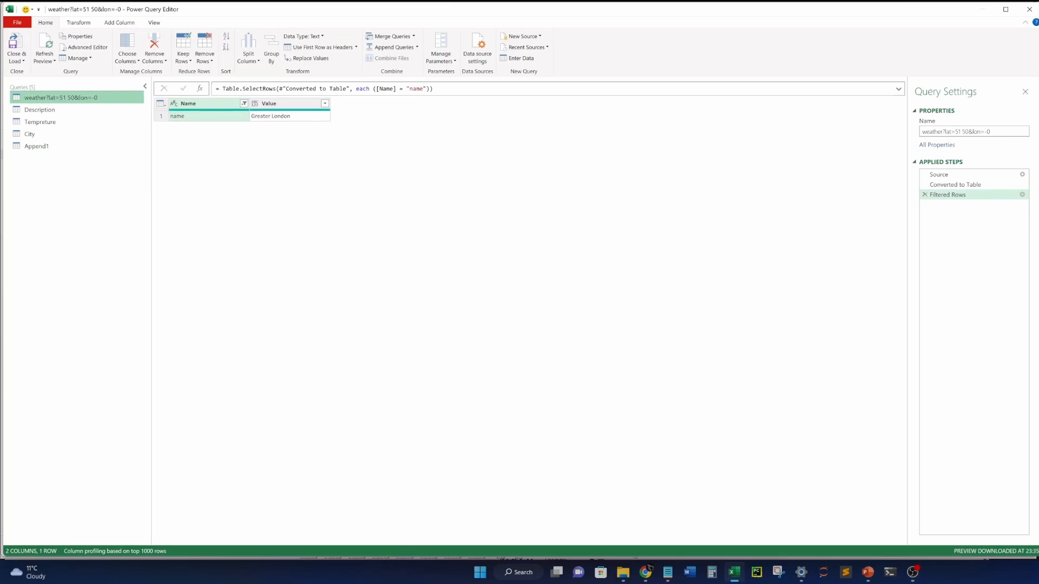
left_click(943, 174)
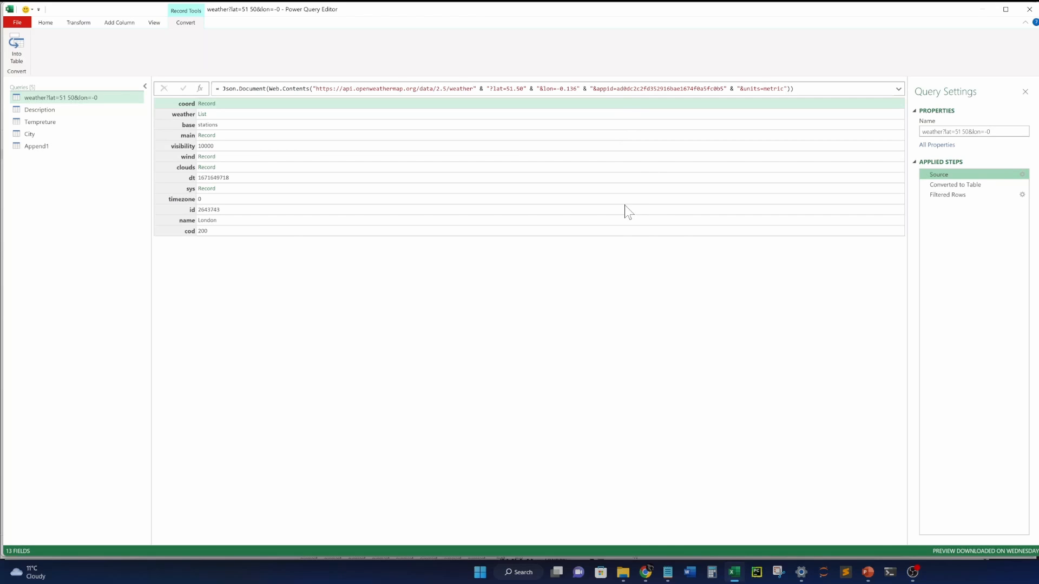
Switch to Chrome and search Google for "manchester lat lon".
key("alt+Tab")
left_click(108, 10)
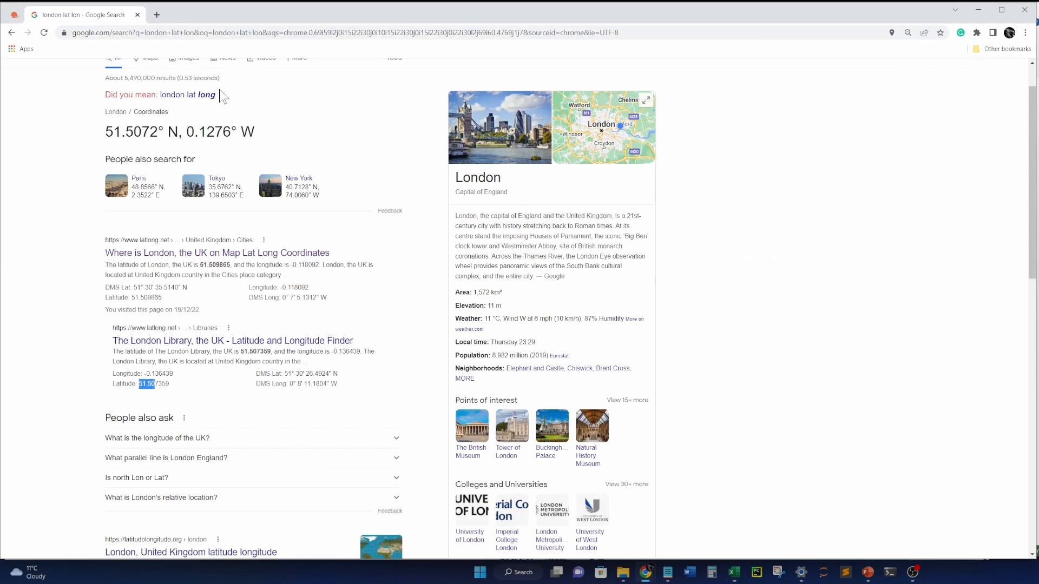
double_click(116, 80)
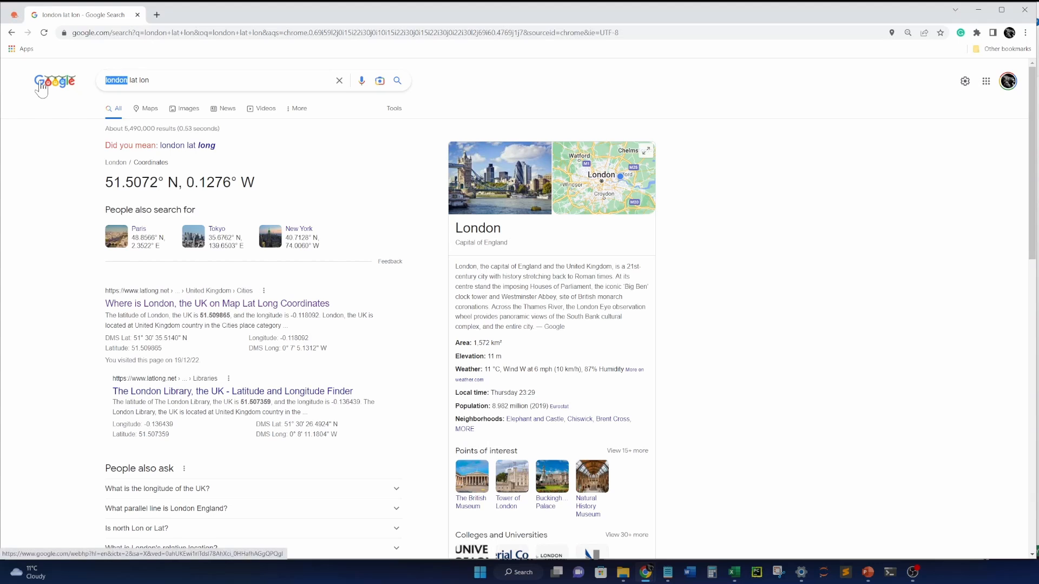
type("manchest")
type("er")
key("Return")
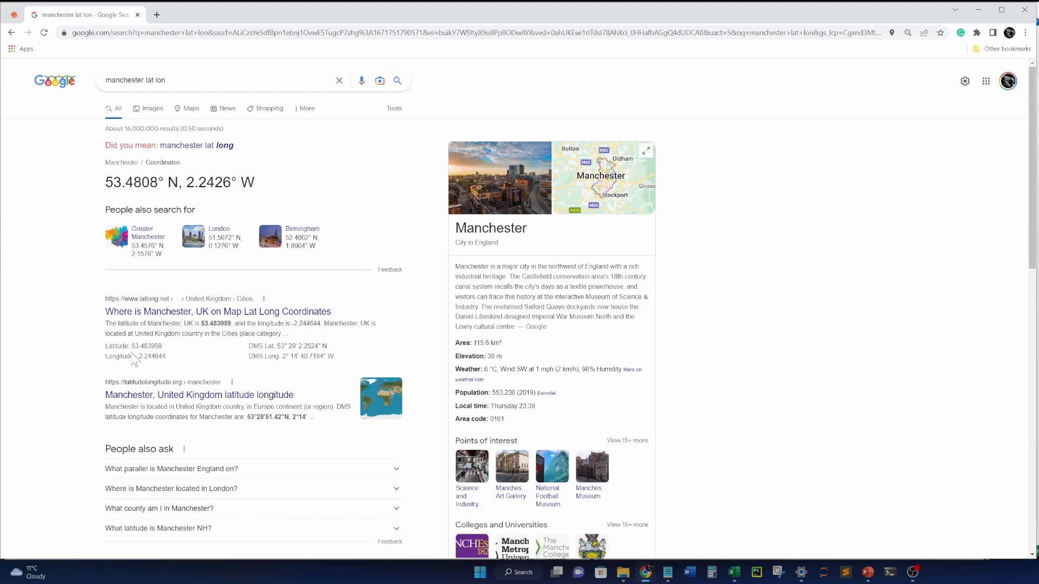
Switch back to the Power Query Editor and set the latitude in the weather query's source URL to 53.48.
key("alt+Tab")
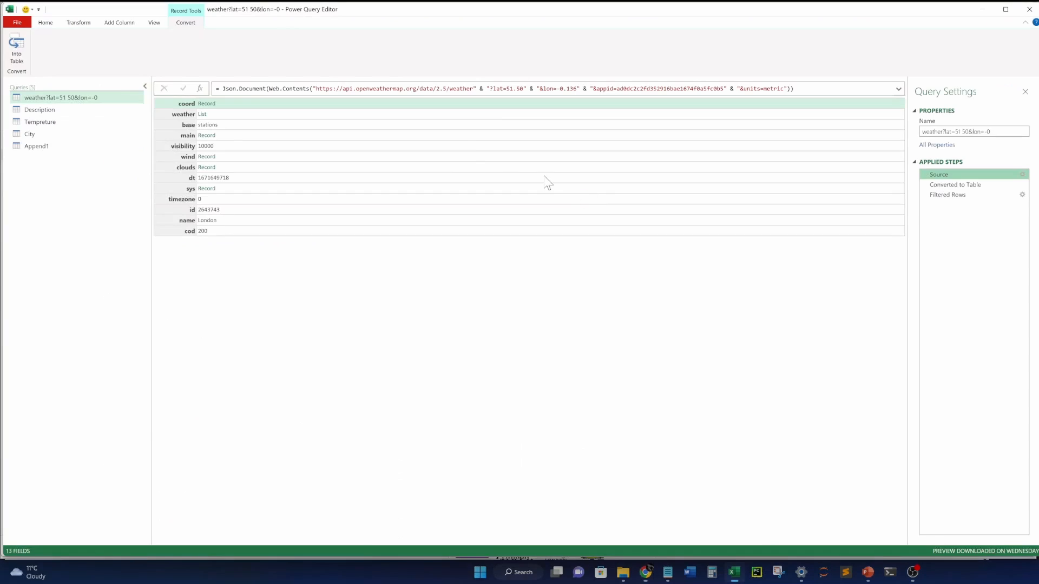
left_click(510, 88)
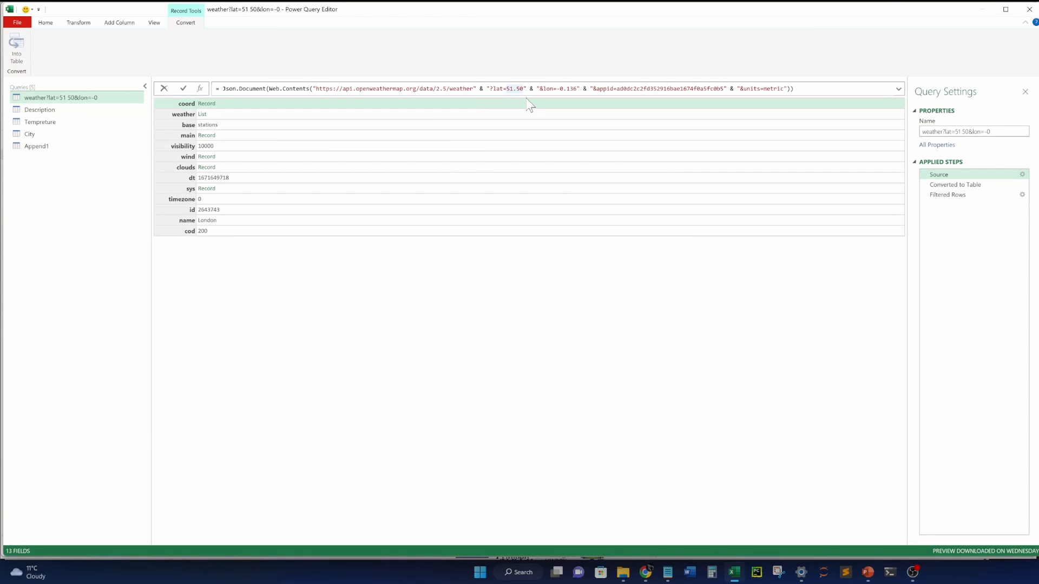
type("53")
key("Right")
key("Right")
key("Right")
key("BackSpace")
key("BackSpace")
type("48")
Check Manchester's longitude in the browser and set the lon value in the weather query's source URL to -2.24.
key("alt+Tab")
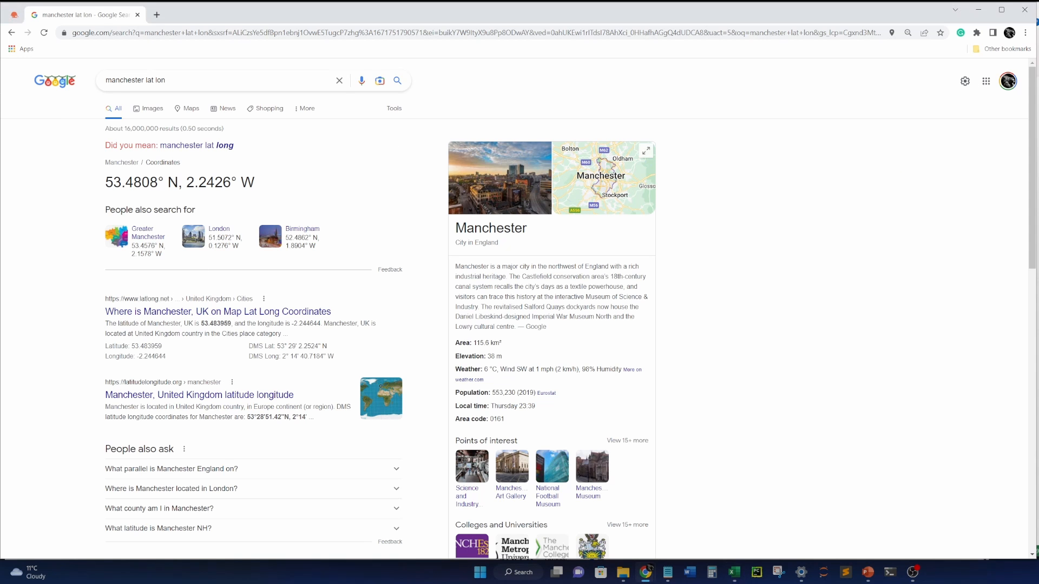
key("alt+Tab")
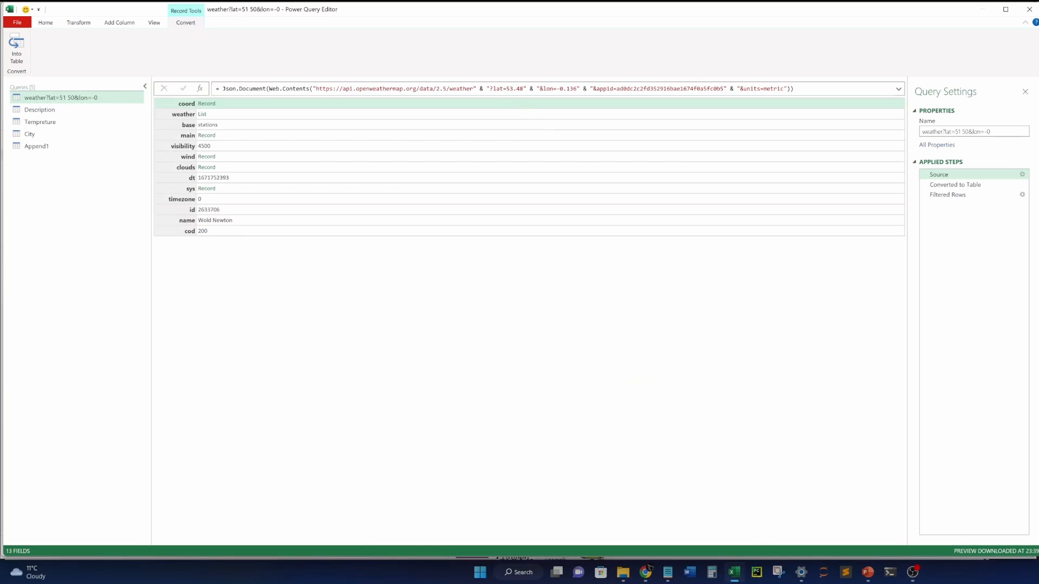
left_click(563, 89)
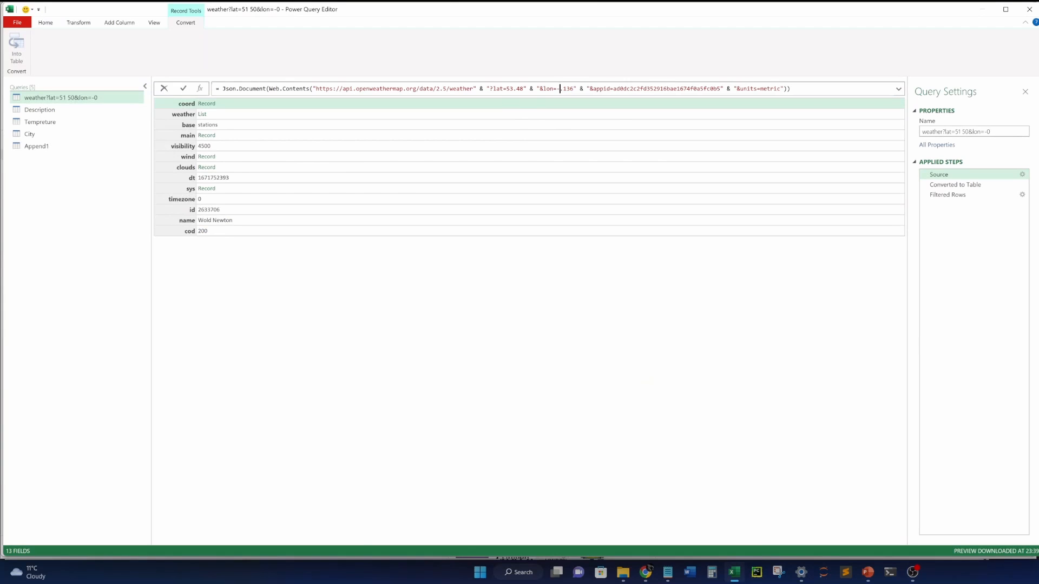
key("BackSpace")
type("2")
key("Right")
key("Right")
key("BackSpace")
type("2")
key("Right")
key("Delete")
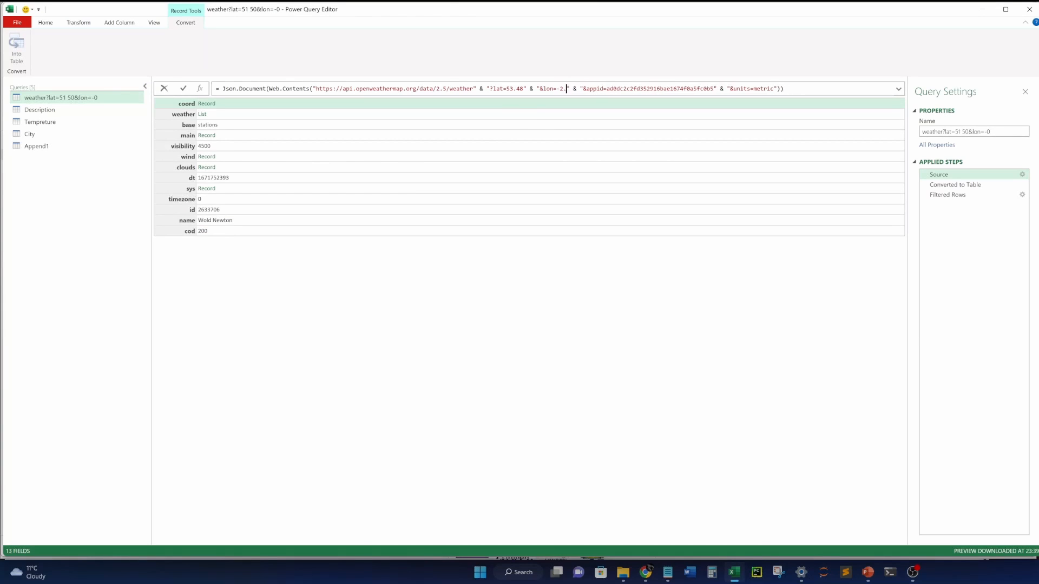
key("BackSpace")
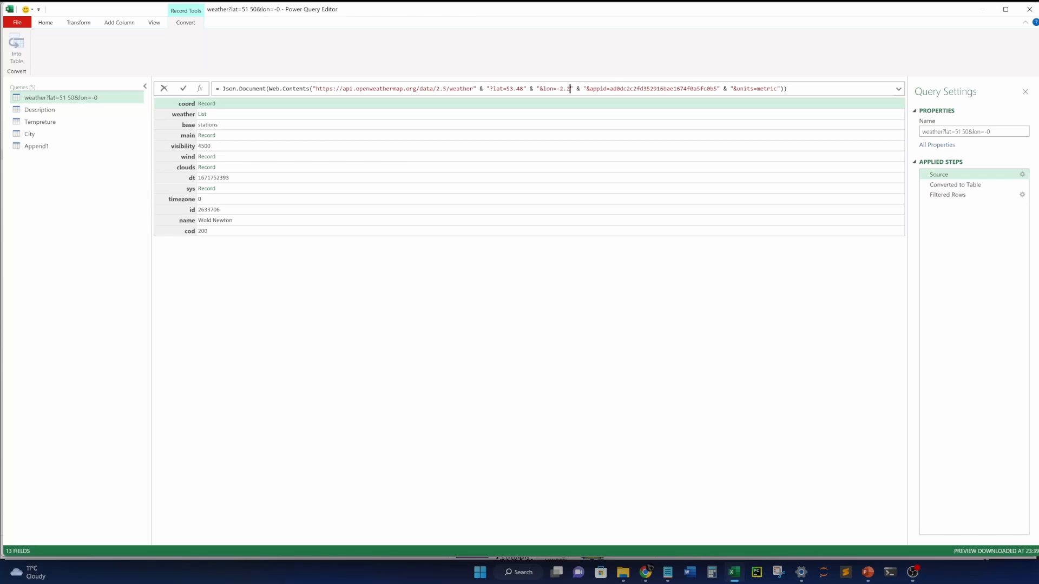
type("4")
left_click(179, 93)
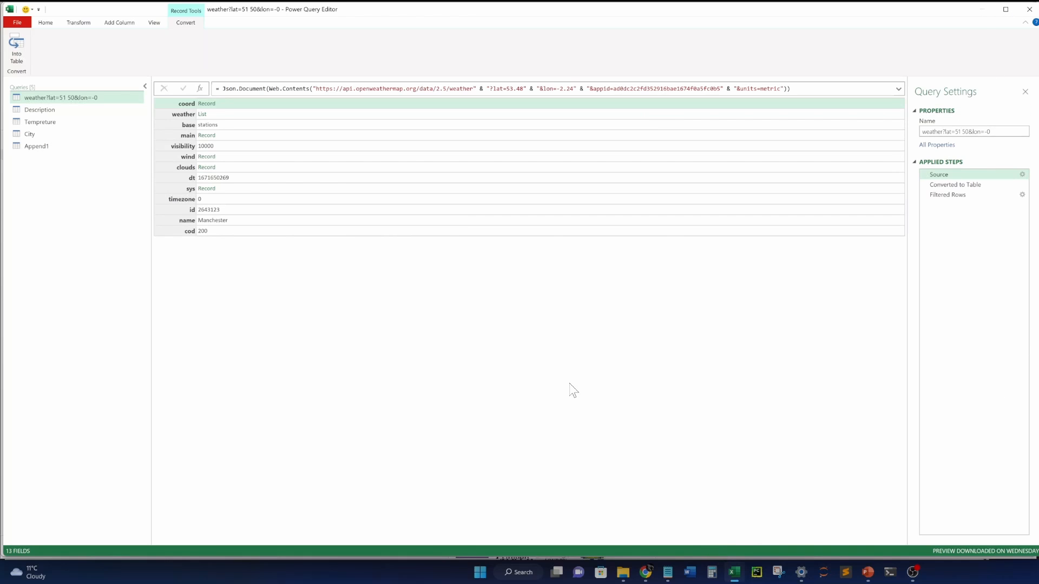
Close the Power Query Editor and discard the coordinate changes to the weather query.
key("alt+Tab")
left_click(1025, 92)
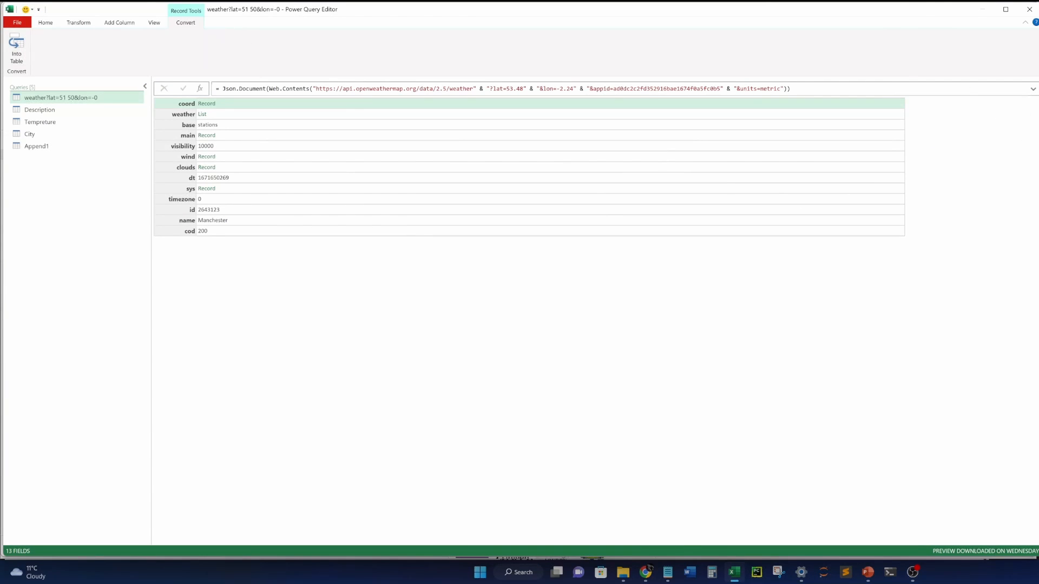
left_click(1029, 9)
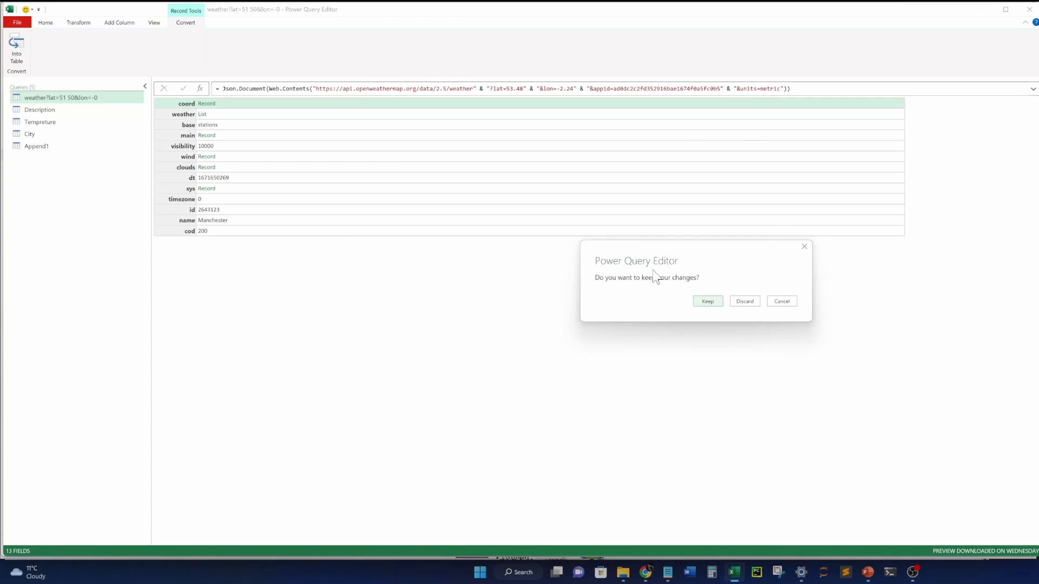
left_click(746, 302)
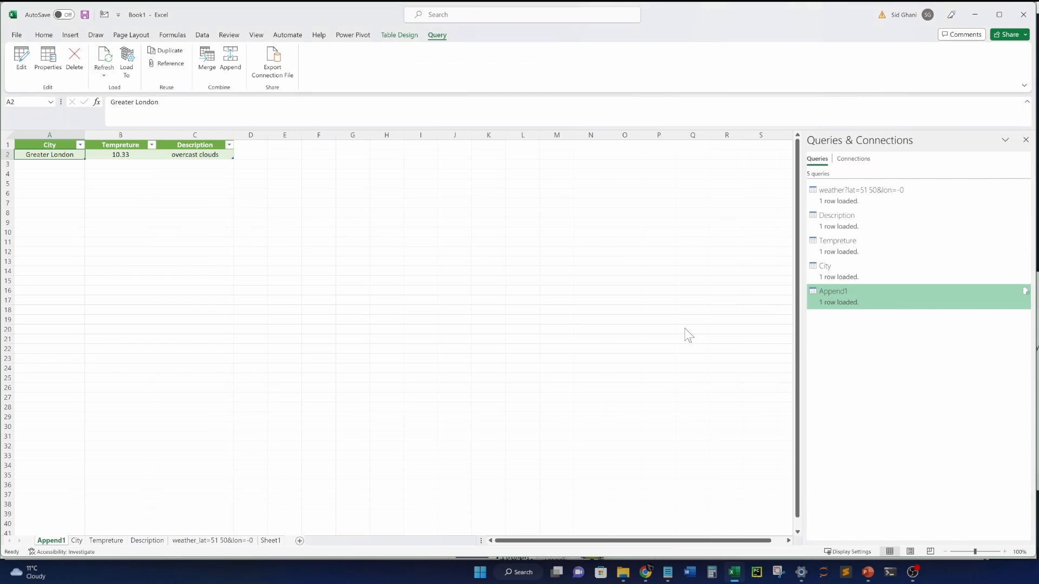
left_click(341, 223)
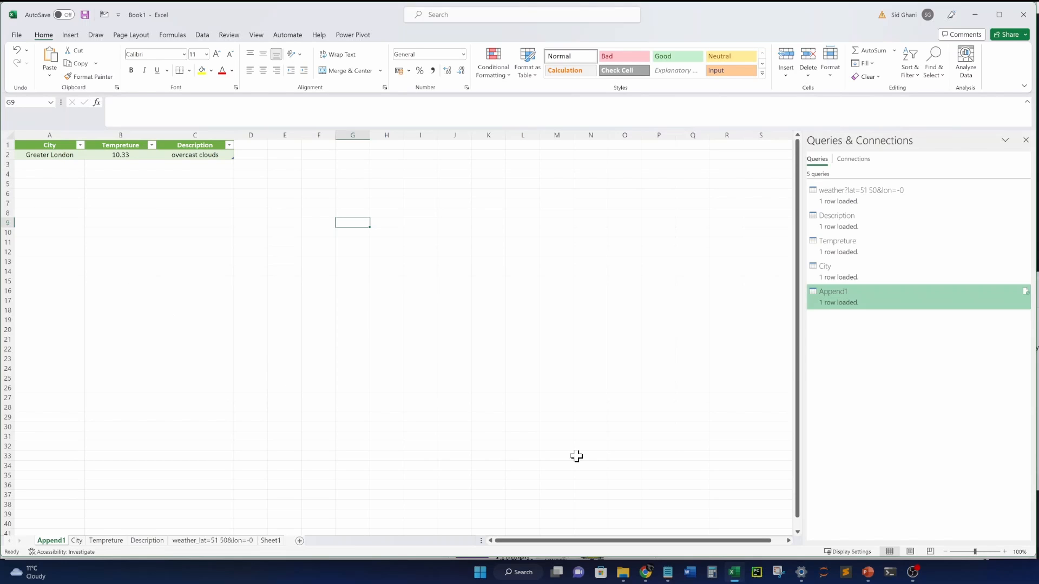
Switch to the OpenWeather site in Chrome and open the One Call API 3.0 documentation from its API page.
left_click(646, 575)
left_click(598, 519)
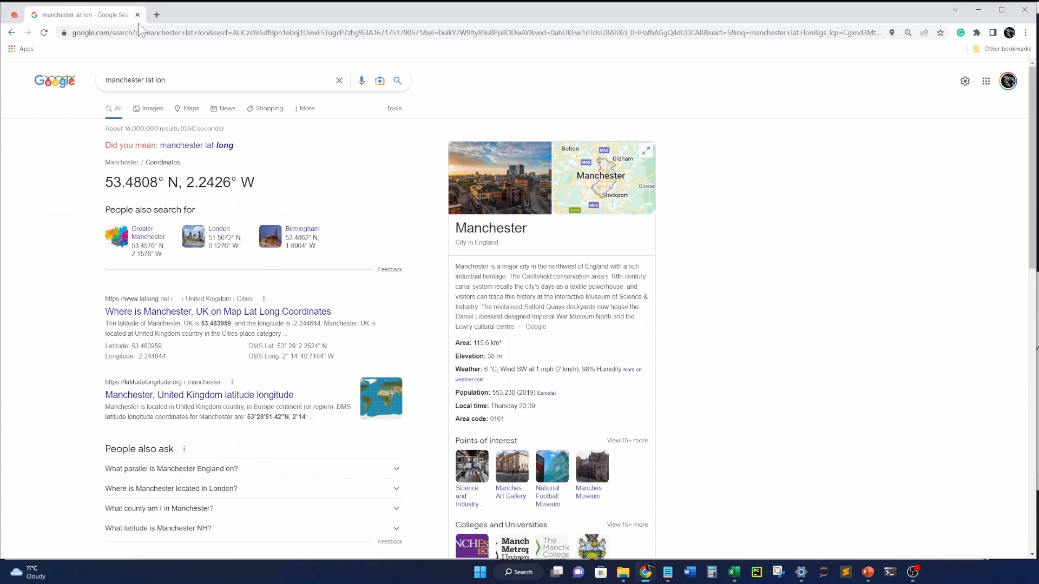
left_click(14, 16)
scroll(401, 341, "down", 3)
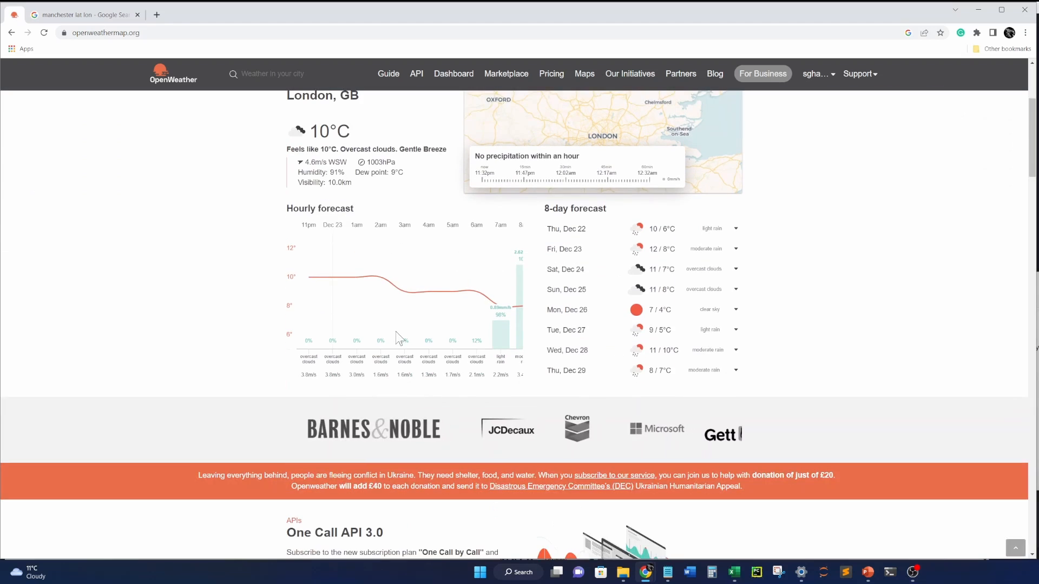
scroll(401, 336, "up", 3)
left_click(416, 74)
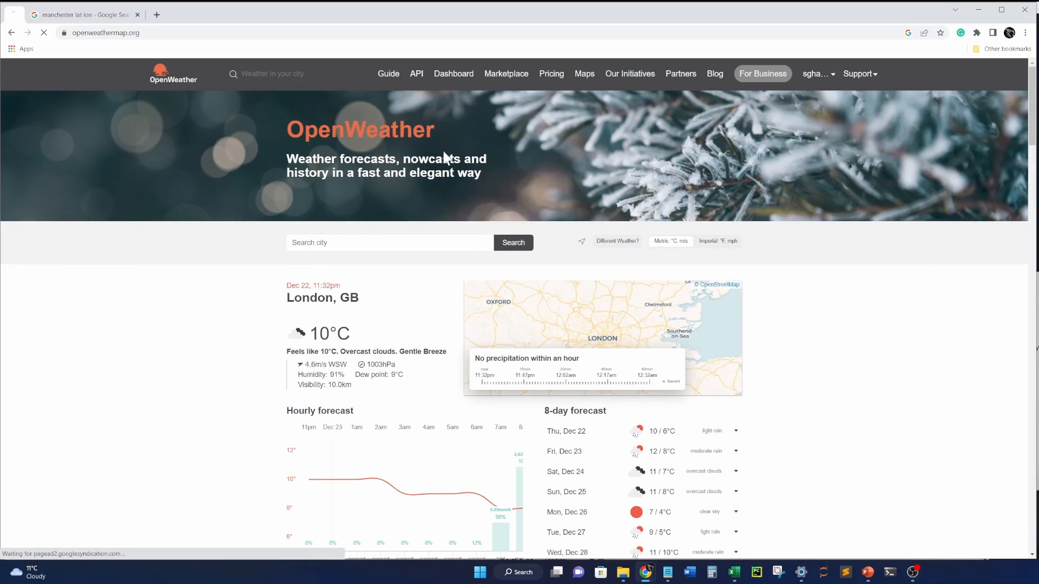
scroll(422, 314, "down", 1)
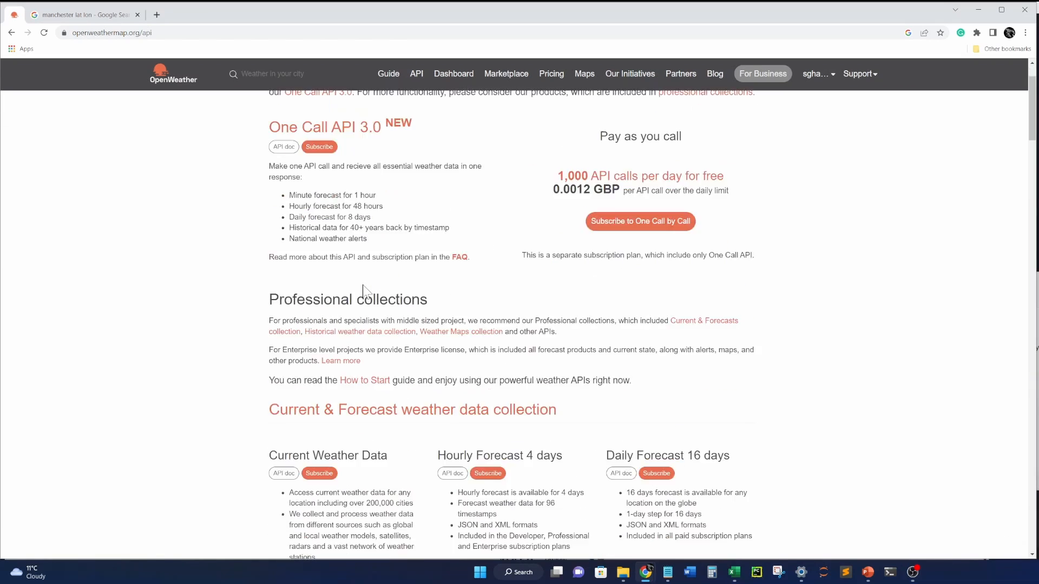
scroll(346, 270, "up", 1)
left_click(284, 221)
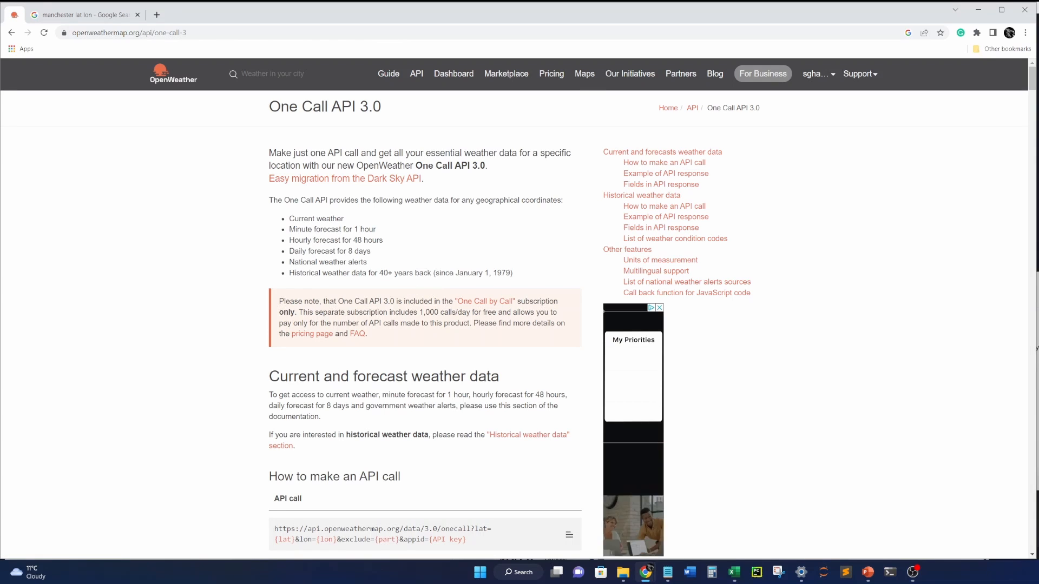
Examine the example API response and the API call parameters in the One Call API 3.0 documentation.
scroll(371, 277, "down", 5)
scroll(371, 277, "down", 10)
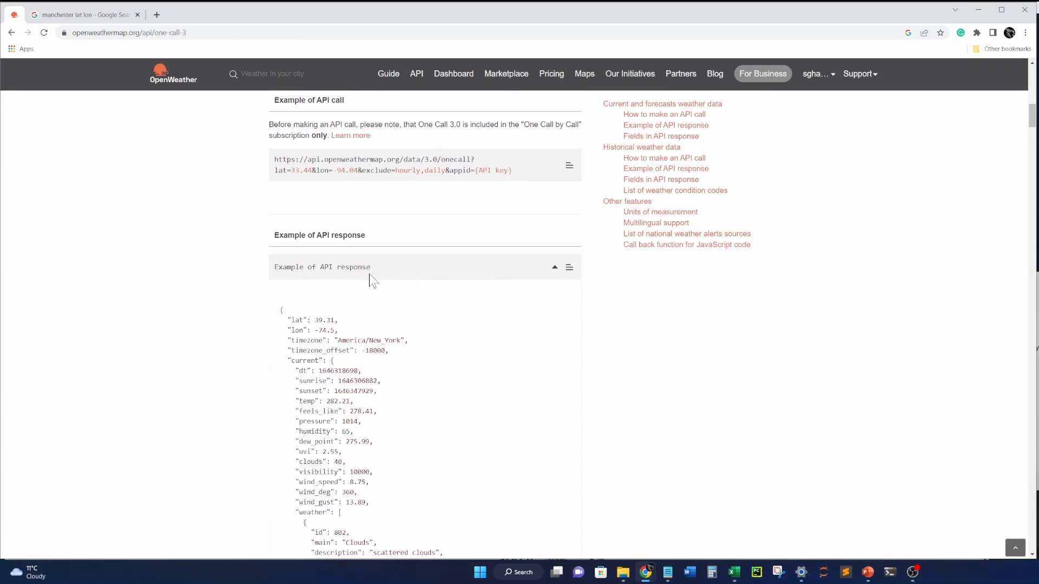
scroll(370, 274, "down", 6)
scroll(370, 274, "down", 10)
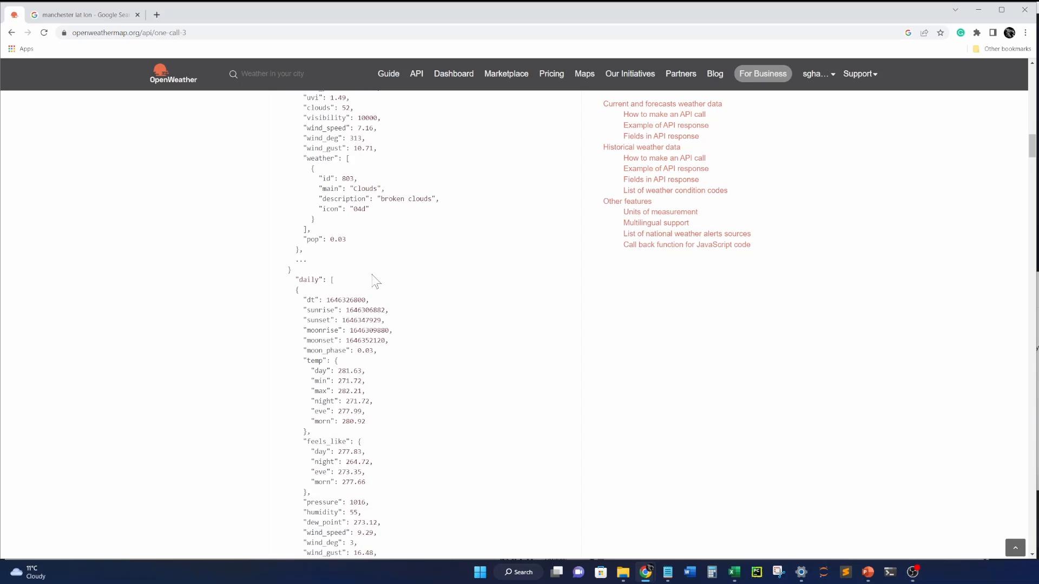
scroll(370, 275, "up", 8)
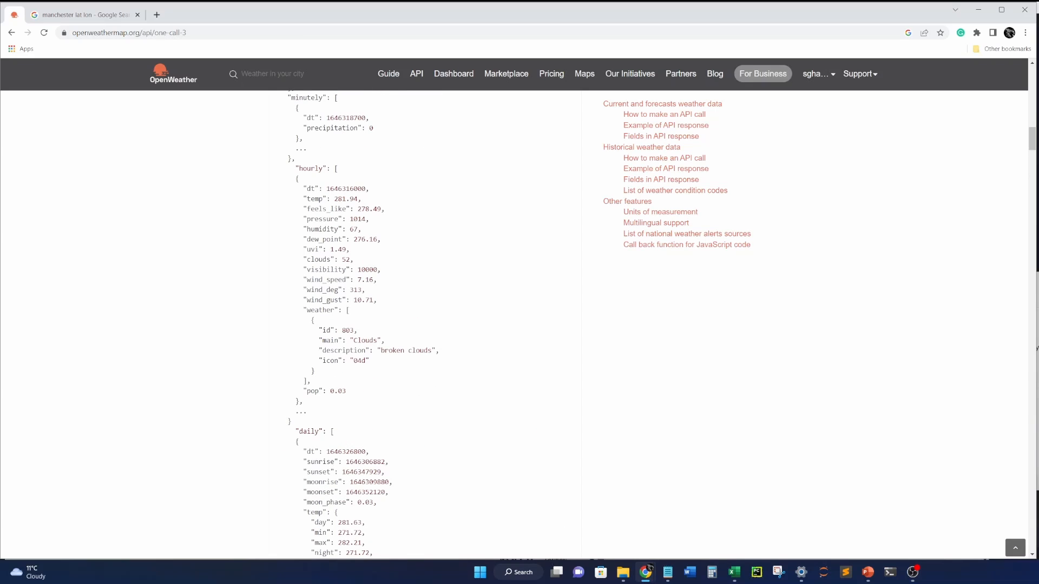
scroll(370, 275, "down", 6)
scroll(369, 275, "up", 5)
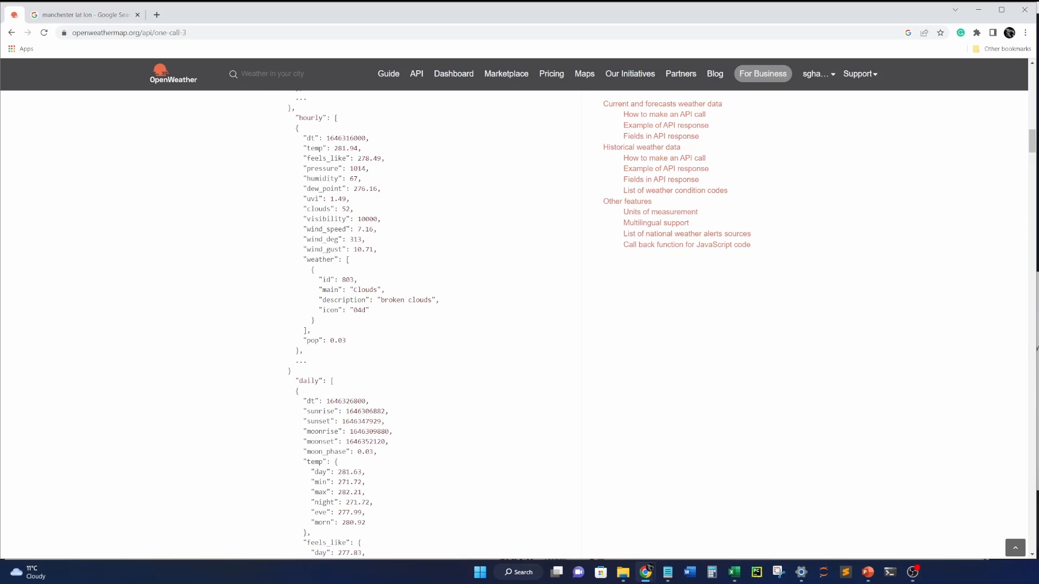
scroll(406, 216, "up", 15)
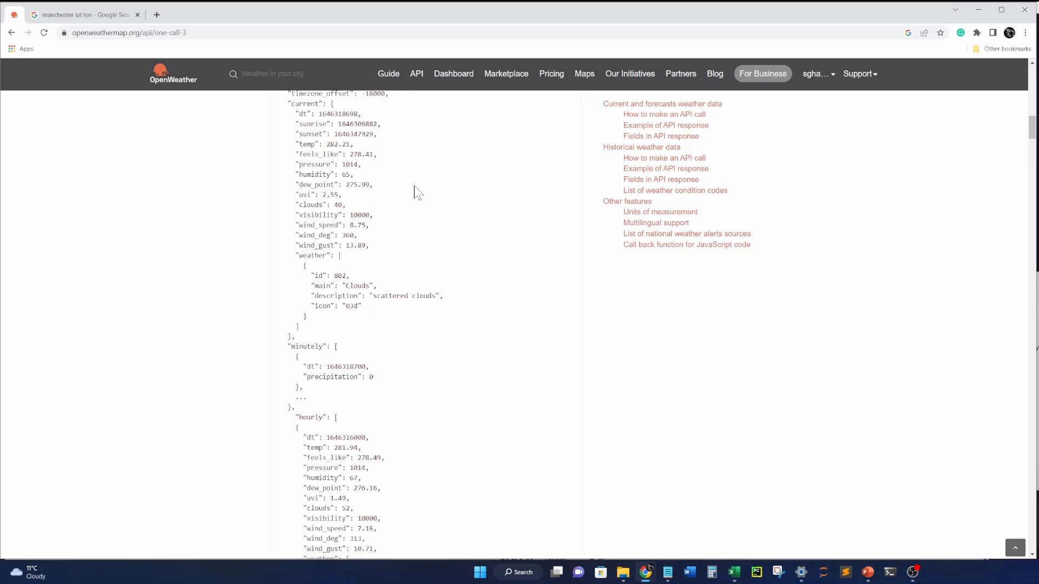
scroll(205, 208, "up", 2)
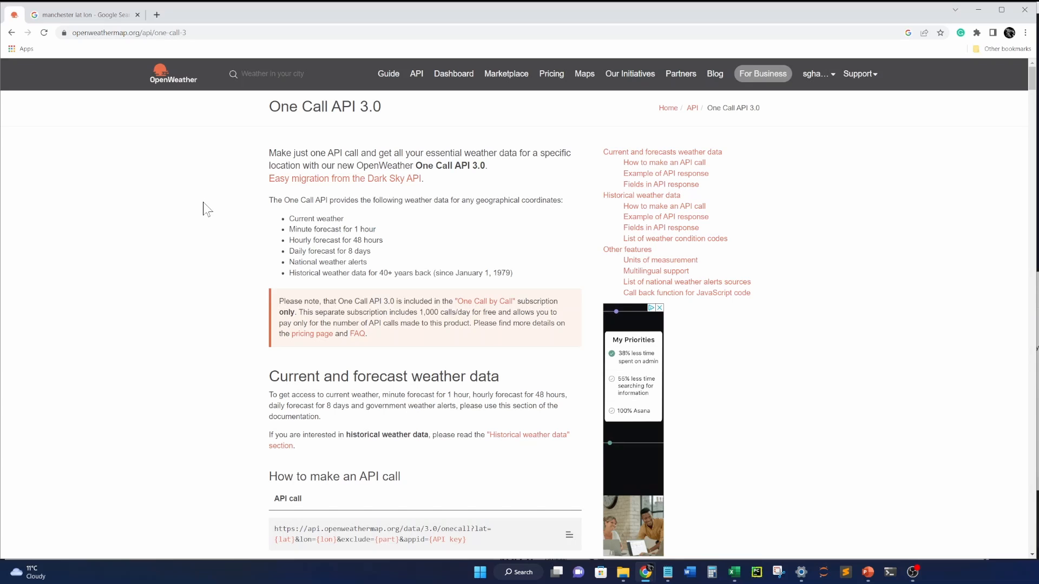
scroll(204, 208, "down", 6)
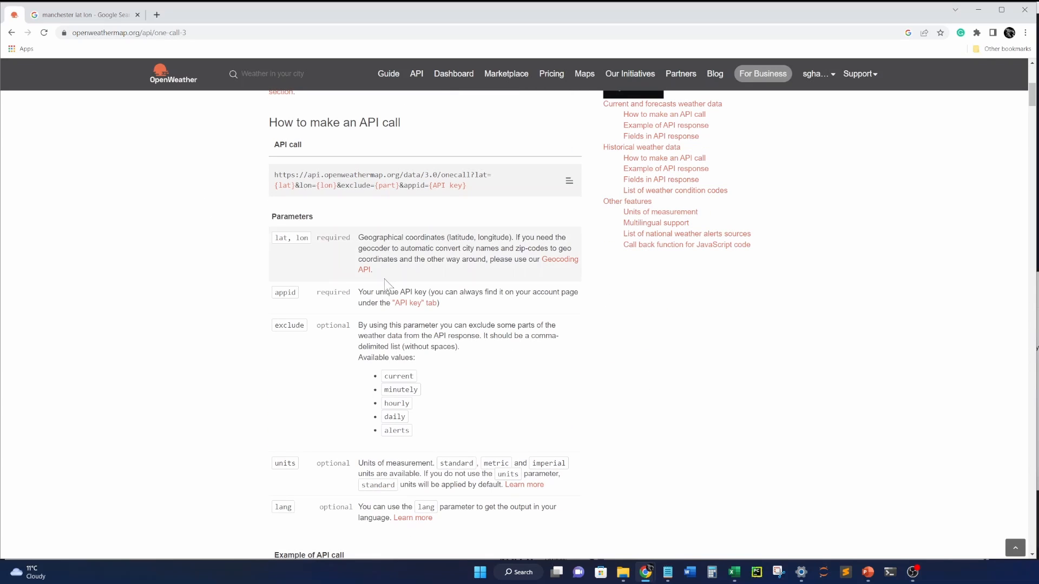
scroll(387, 280, "down", 9)
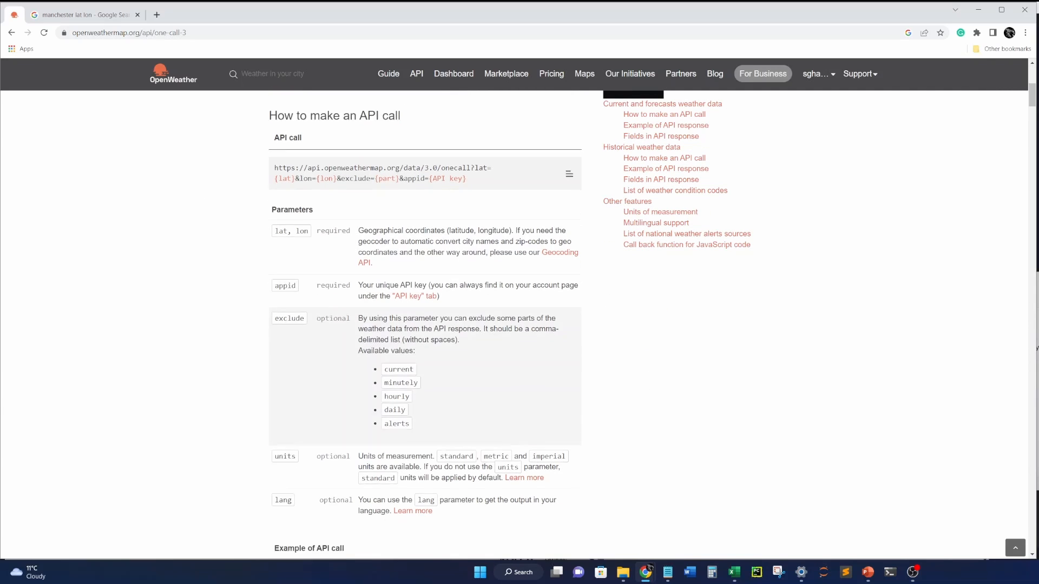
Search the web for "github api catalog".
scroll(400, 313, "up", 5)
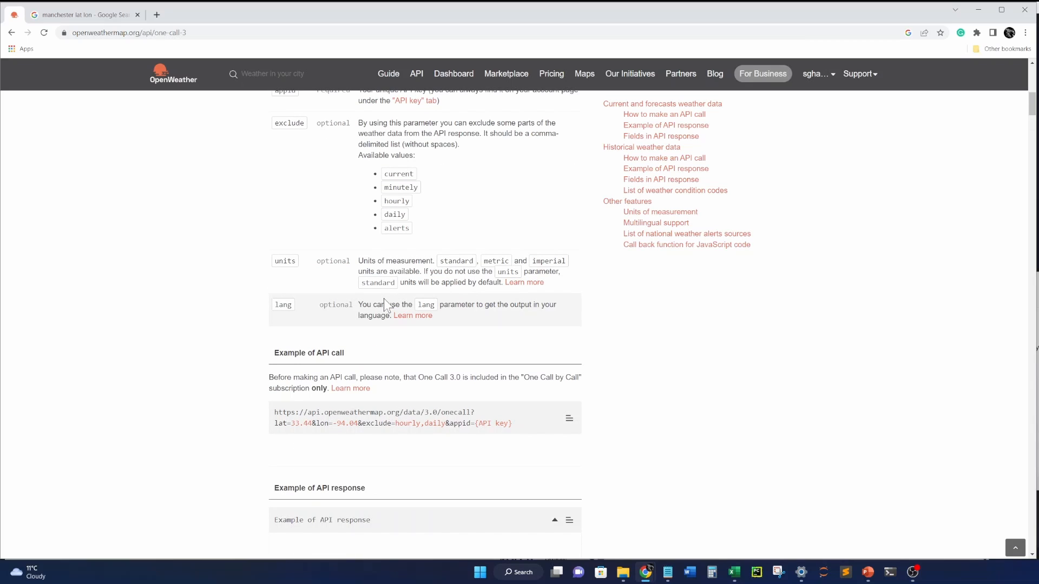
left_click(240, 33)
type("github")
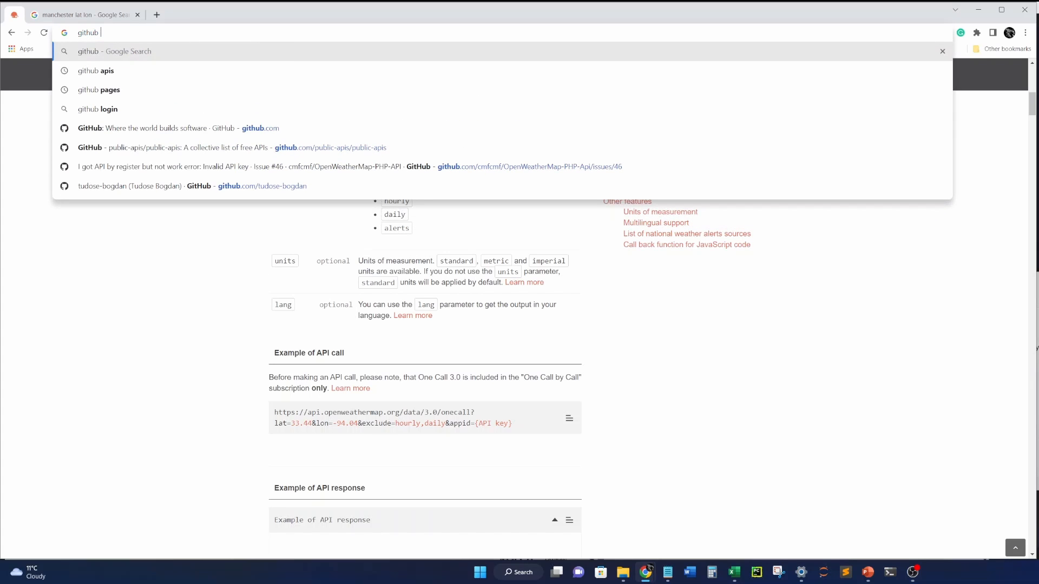
type(" api cat")
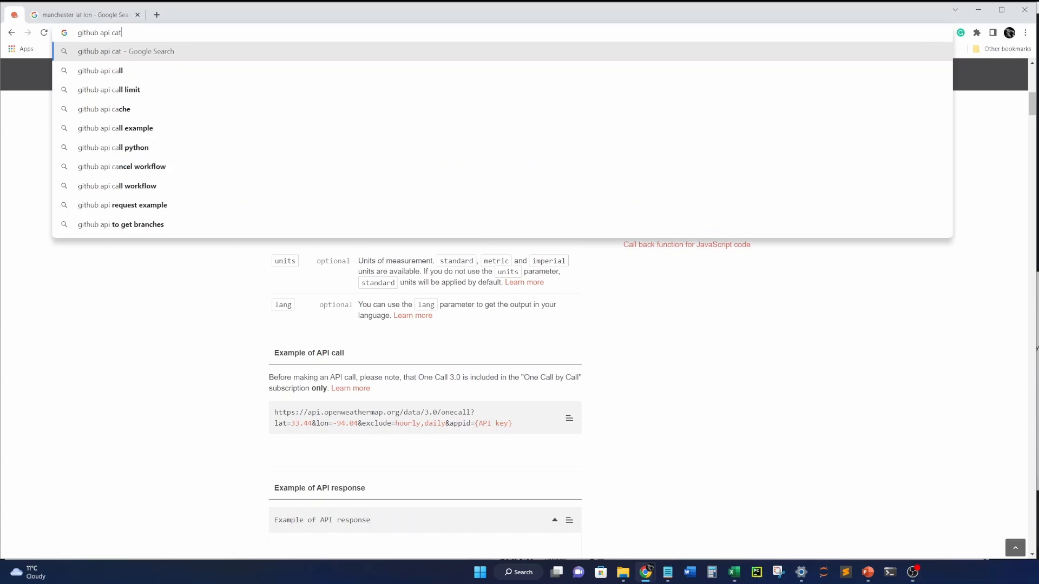
type("alog")
key("Return")
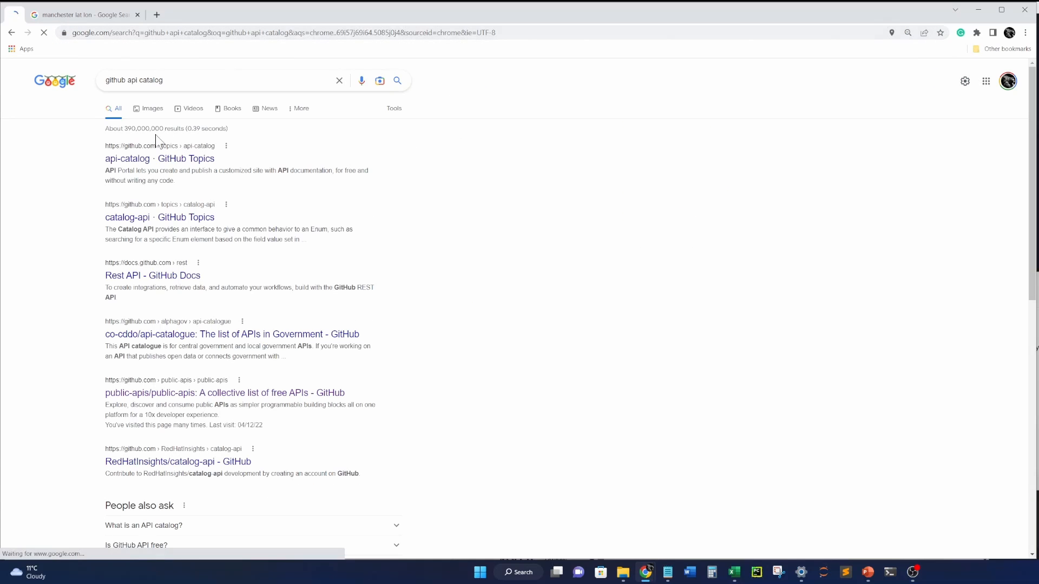
Change the web search to "github public apis" and open the public-apis/public-apis repository on GitHub.
left_click(163, 80)
key("ctrl+BackSpace")
key("ctrl+BackSpace")
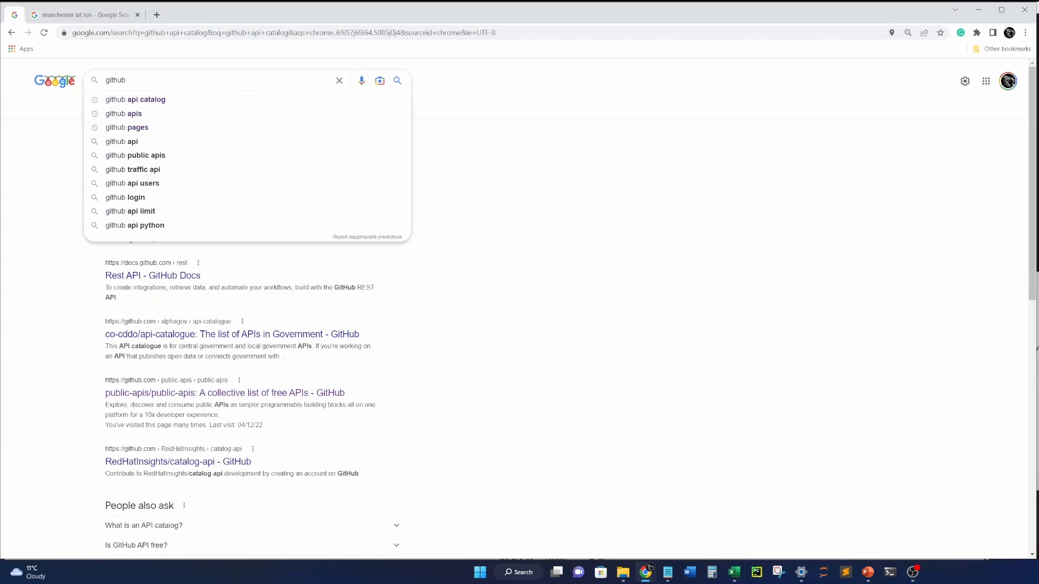
type("public apis")
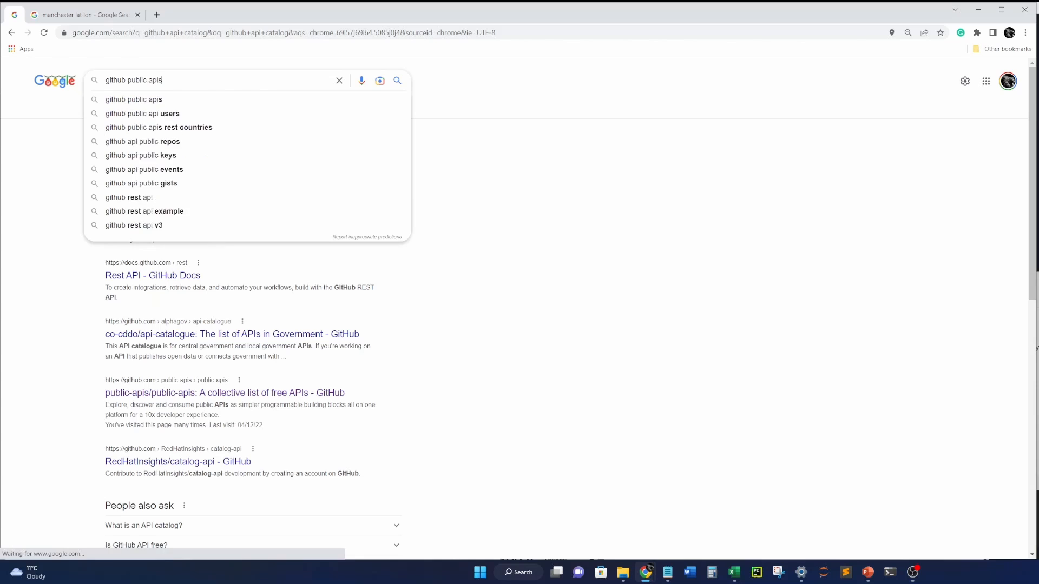
key("Return")
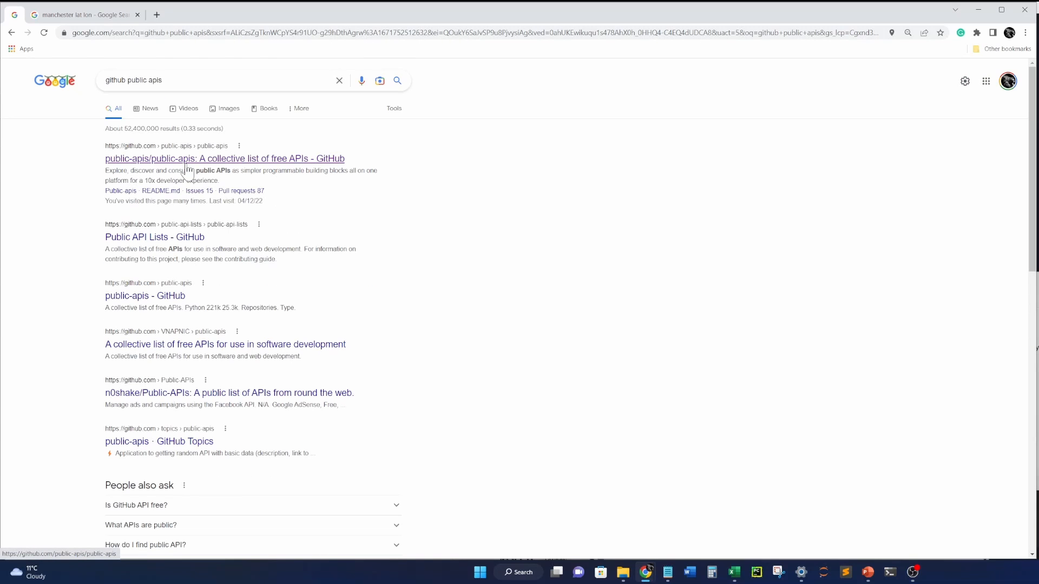
left_click(186, 168)
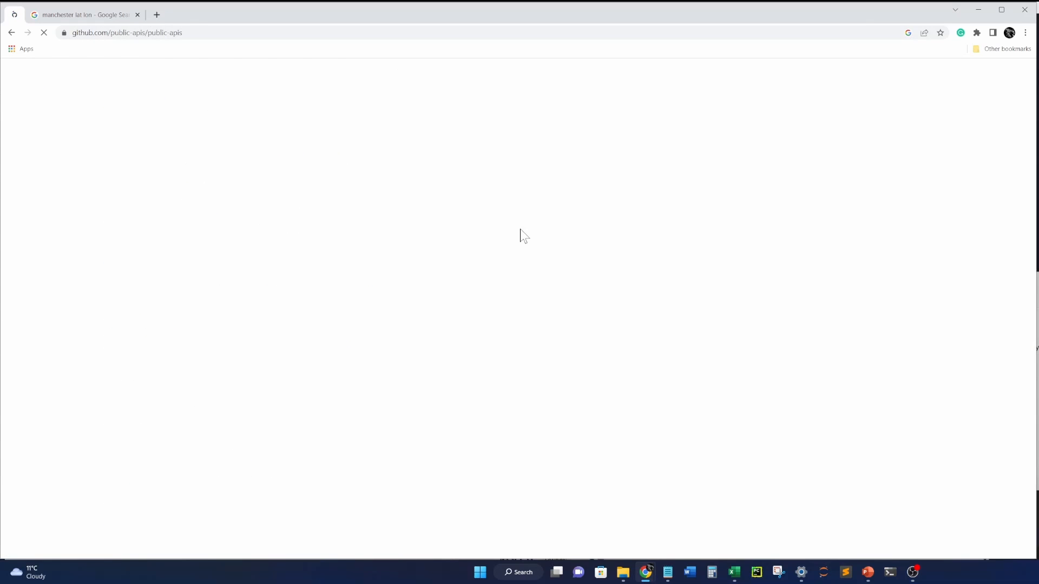
Examine the index of API categories in the public-apis repository's README.
scroll(483, 329, "down", 10)
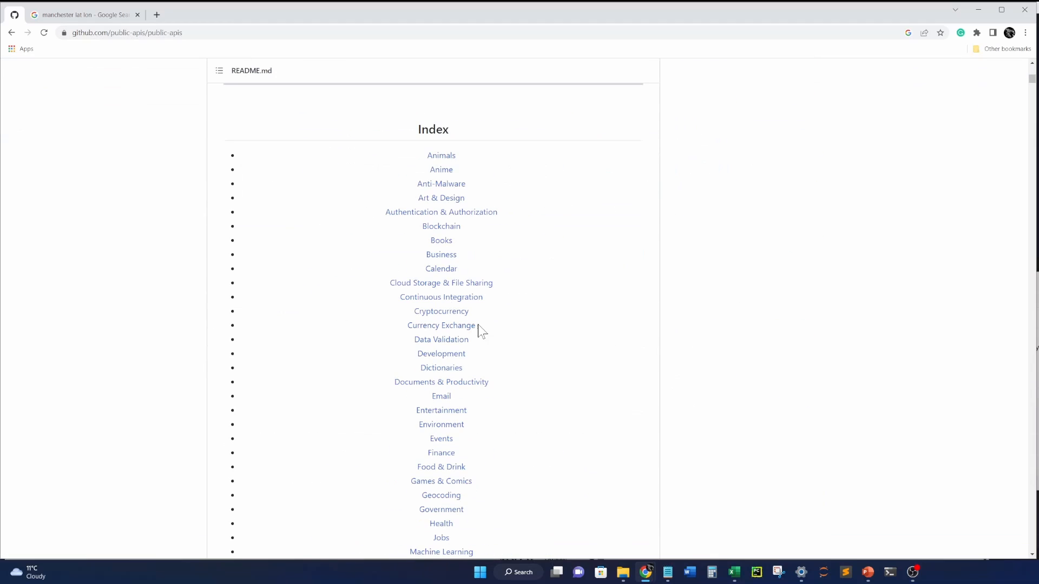
scroll(489, 458, "down", 3)
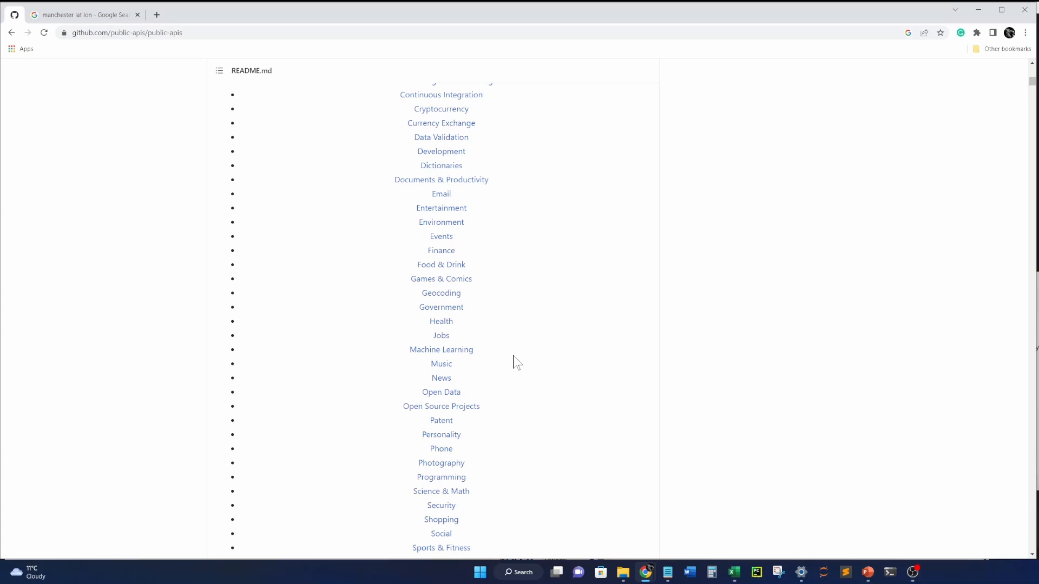
scroll(515, 360, "up", 10)
scroll(516, 362, "up", 6)
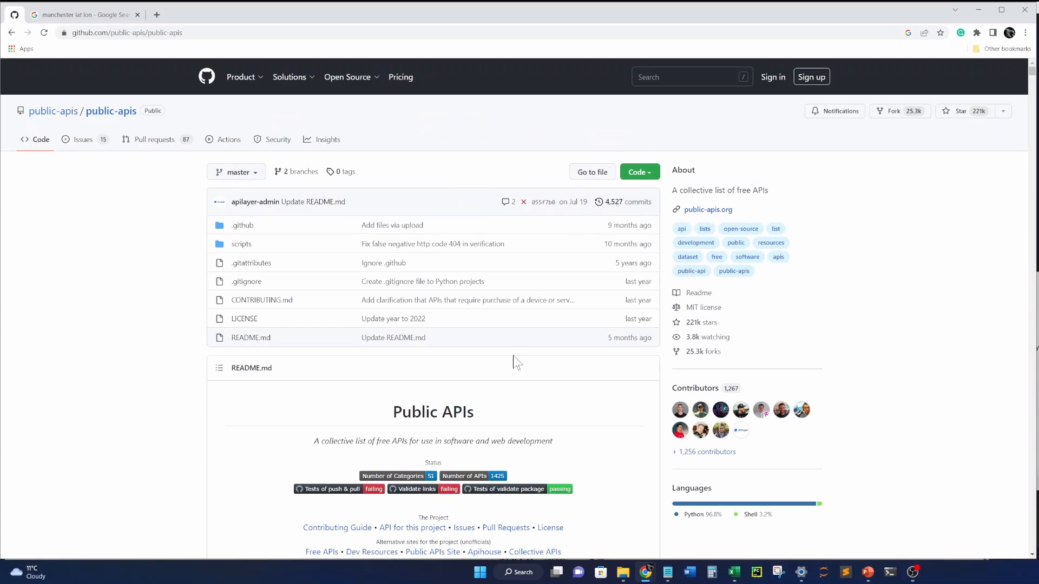
Check the Manchester coordinates search page and switch back to the weather workbook in Excel.
left_click(385, 33)
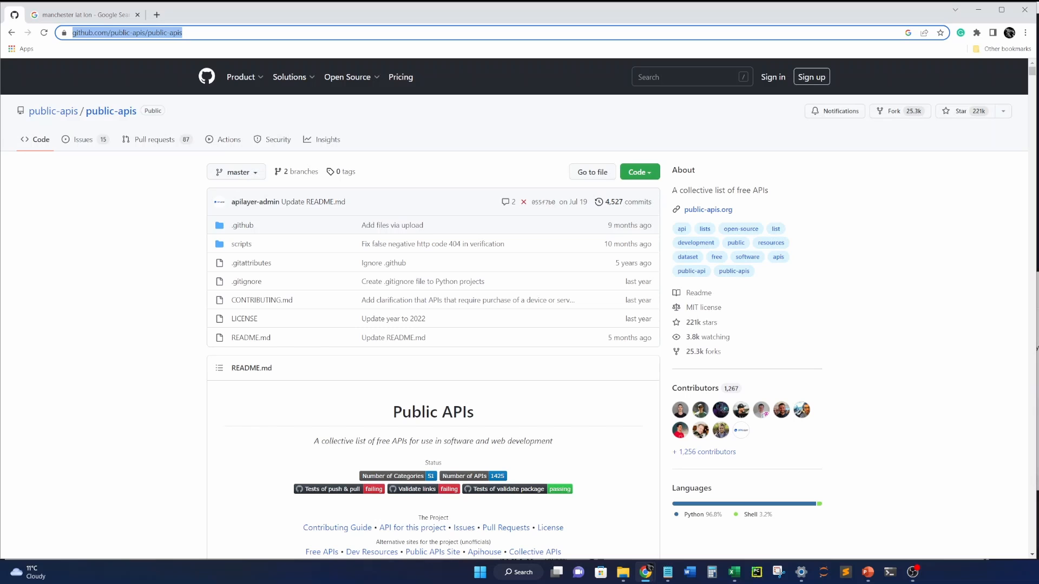
type("www.")
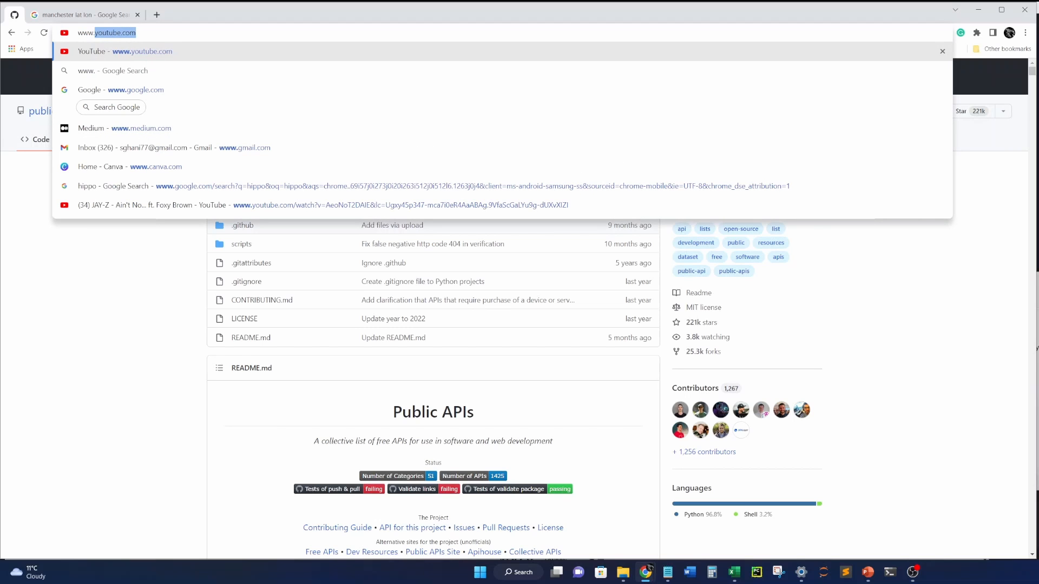
left_click(111, 16)
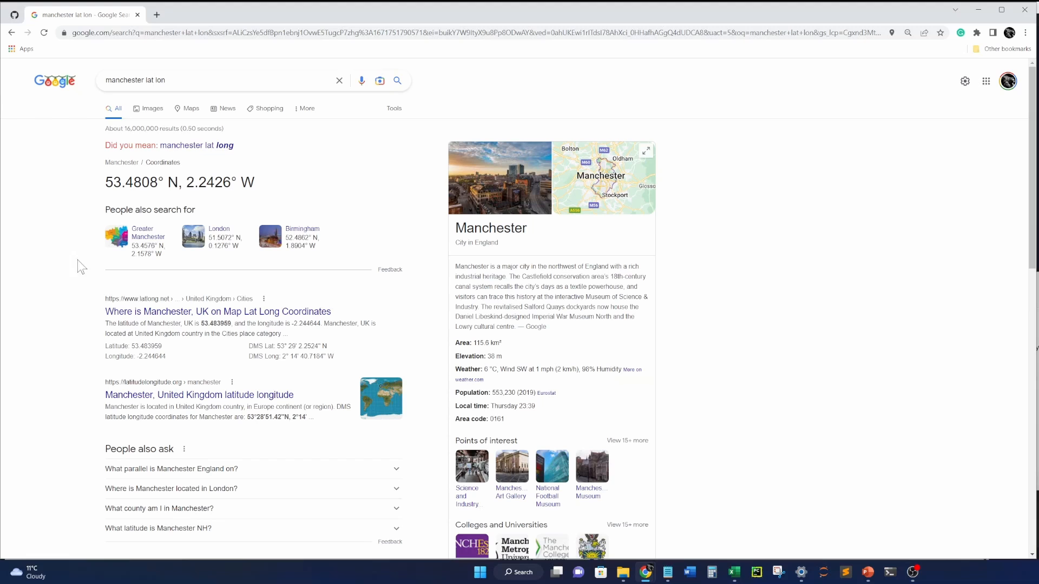
left_click(733, 573)
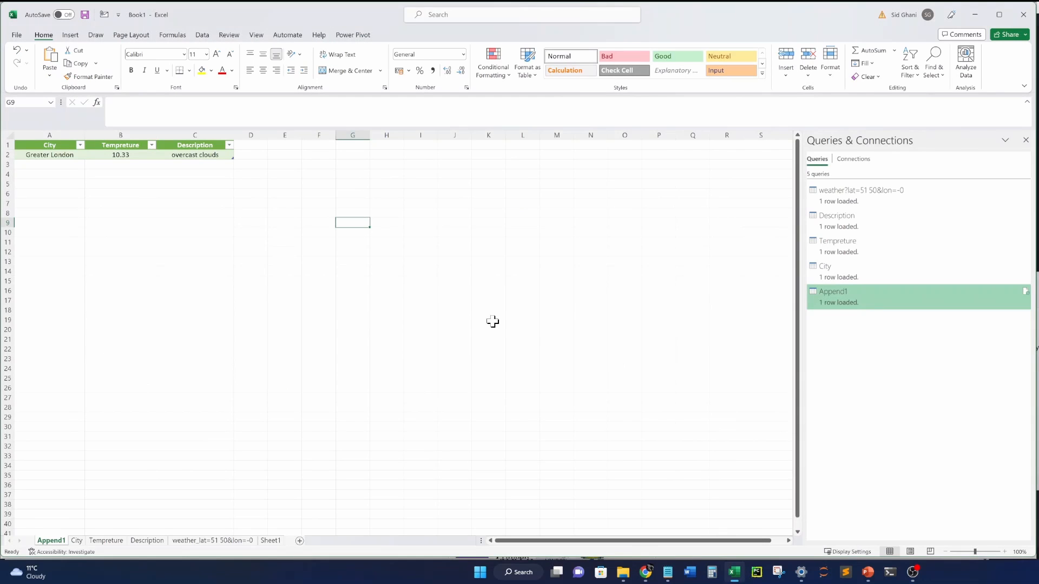